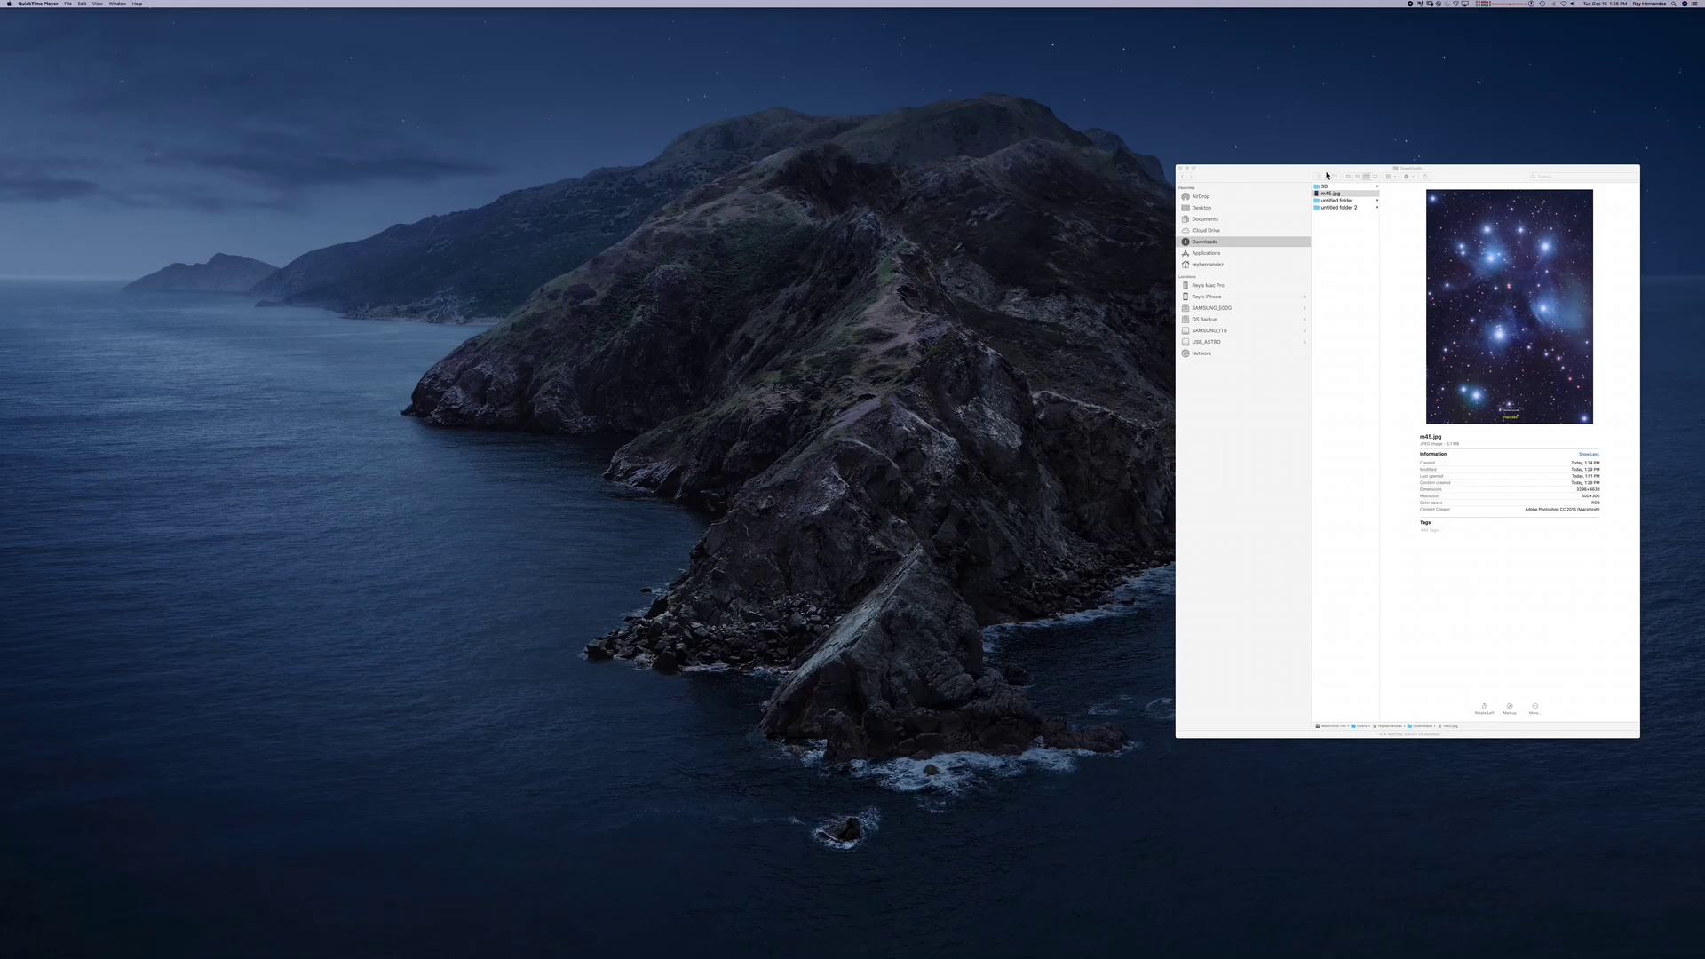
Open m45.jpg from the Downloads folder in Preview to view the Pleiades photo, and close it again.
{"action": "double_click", "coordinate": [1327, 194]}
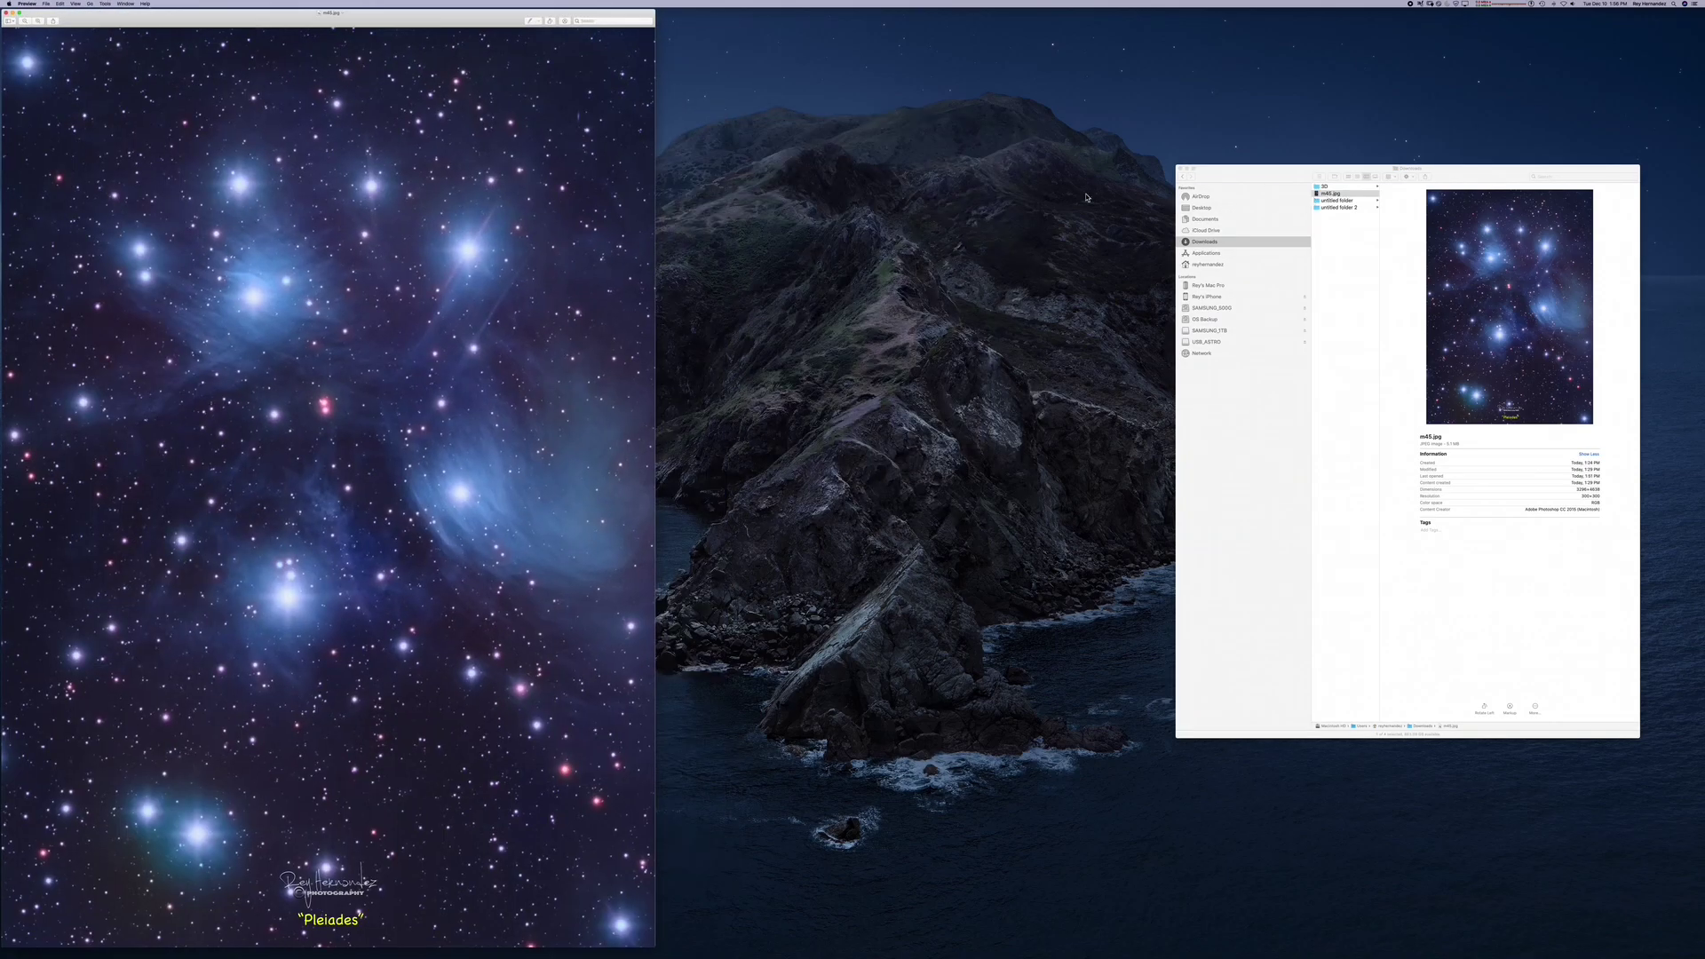
{"action": "left_click_drag", "start_coordinate": [503, 21], "coordinate": [915, 20]}
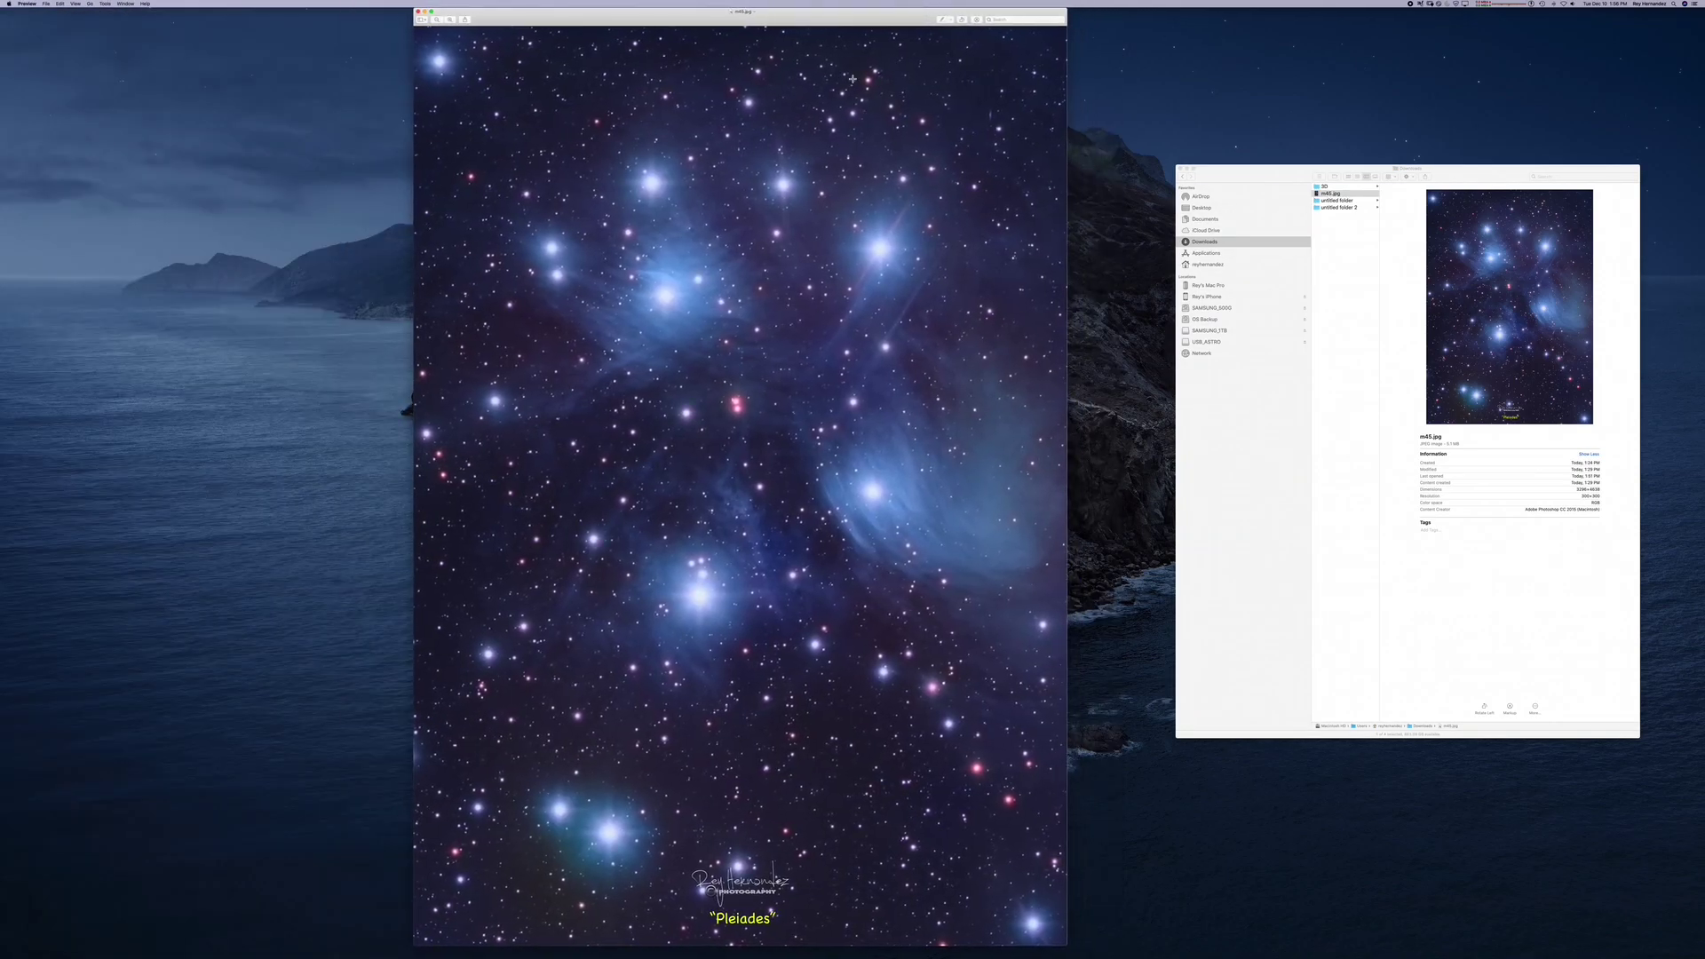
{"action": "left_click", "coordinate": [417, 12]}
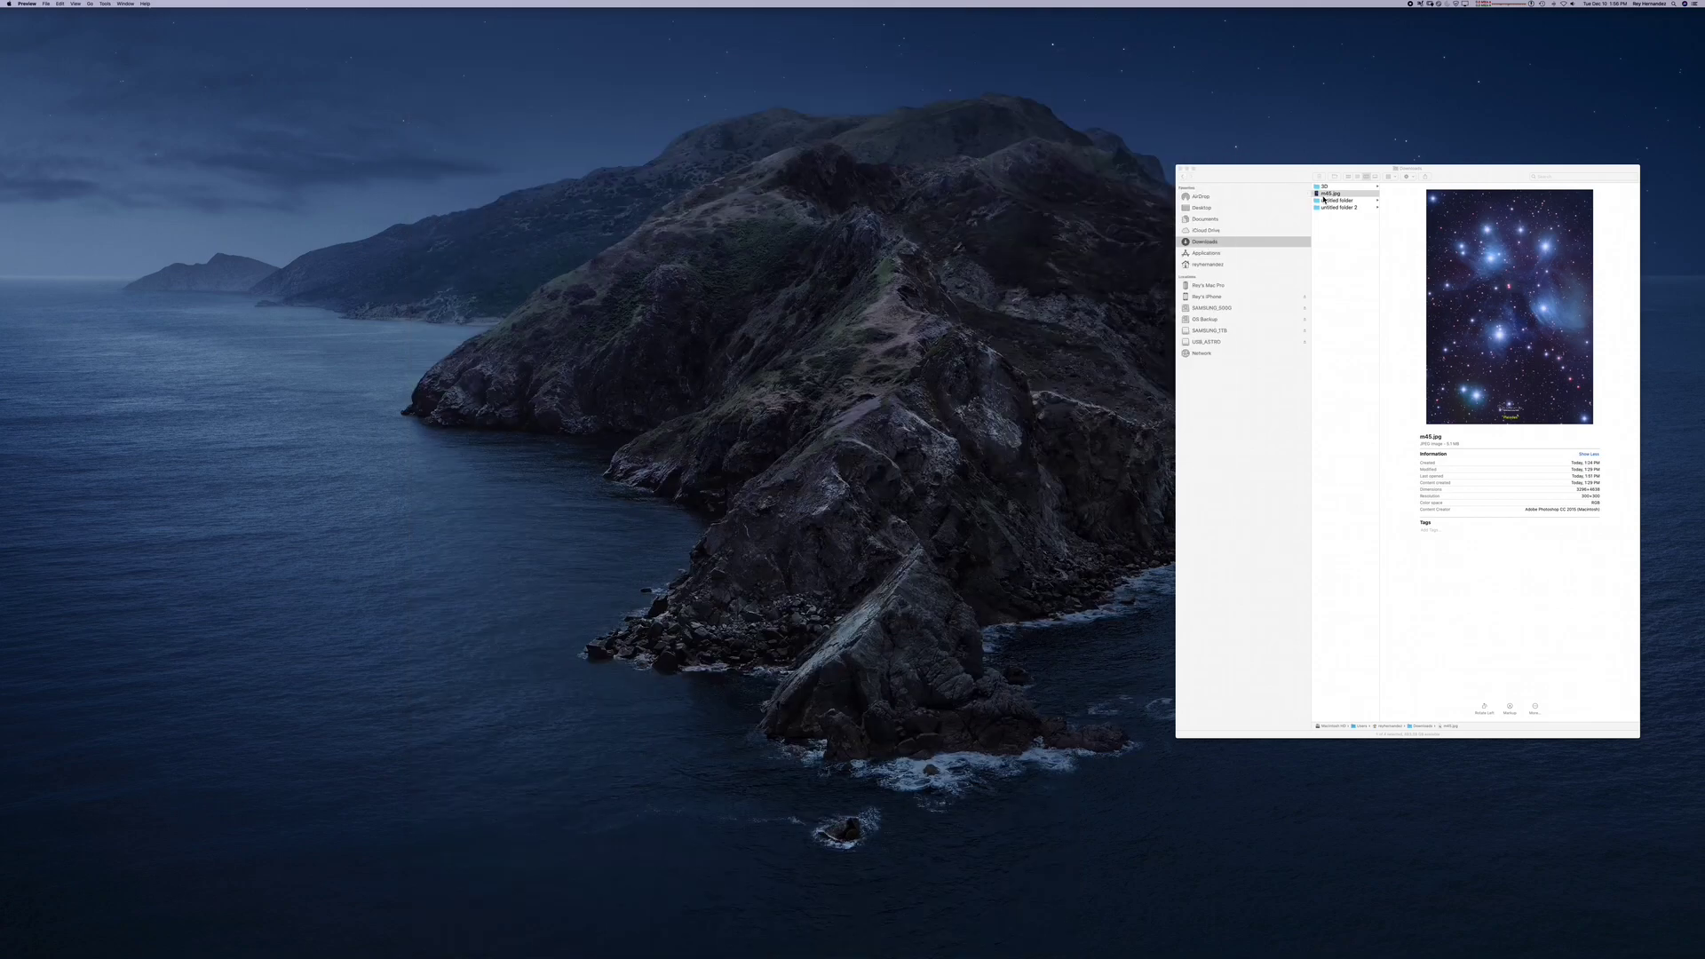
Open m45.jpg from the Downloads folder in Photoshop and convert the image to Grayscale mode.
{"action": "mouse_move", "coordinate": [764, 943]}
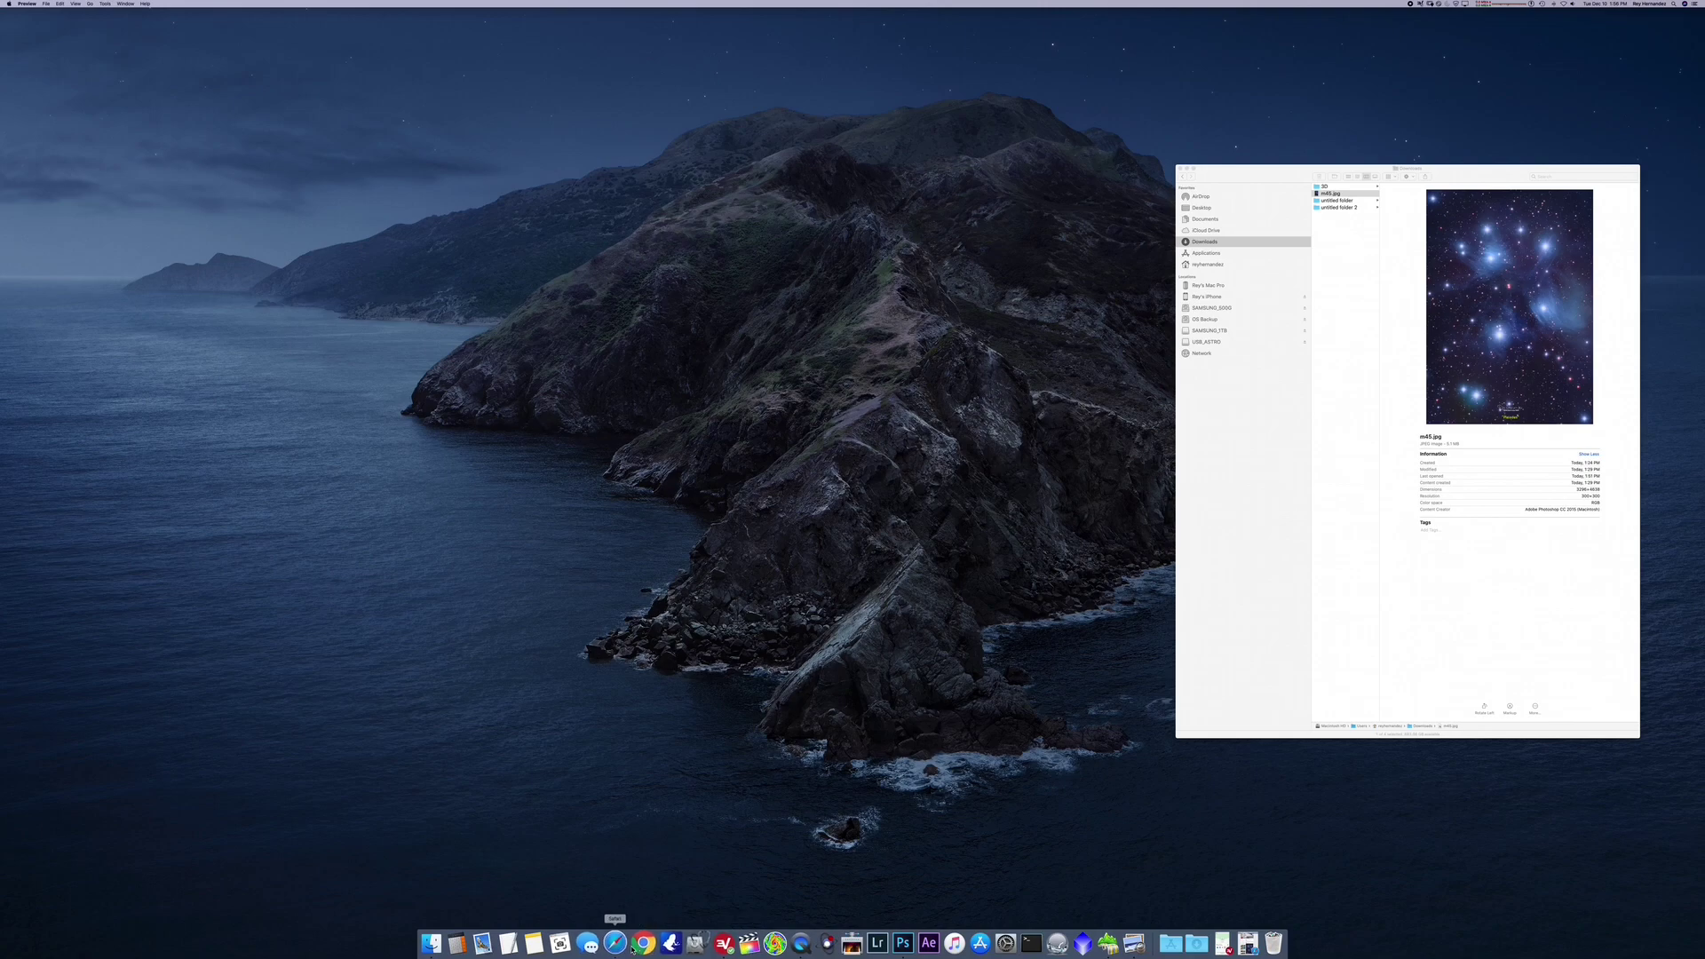
{"action": "left_click", "coordinate": [903, 943]}
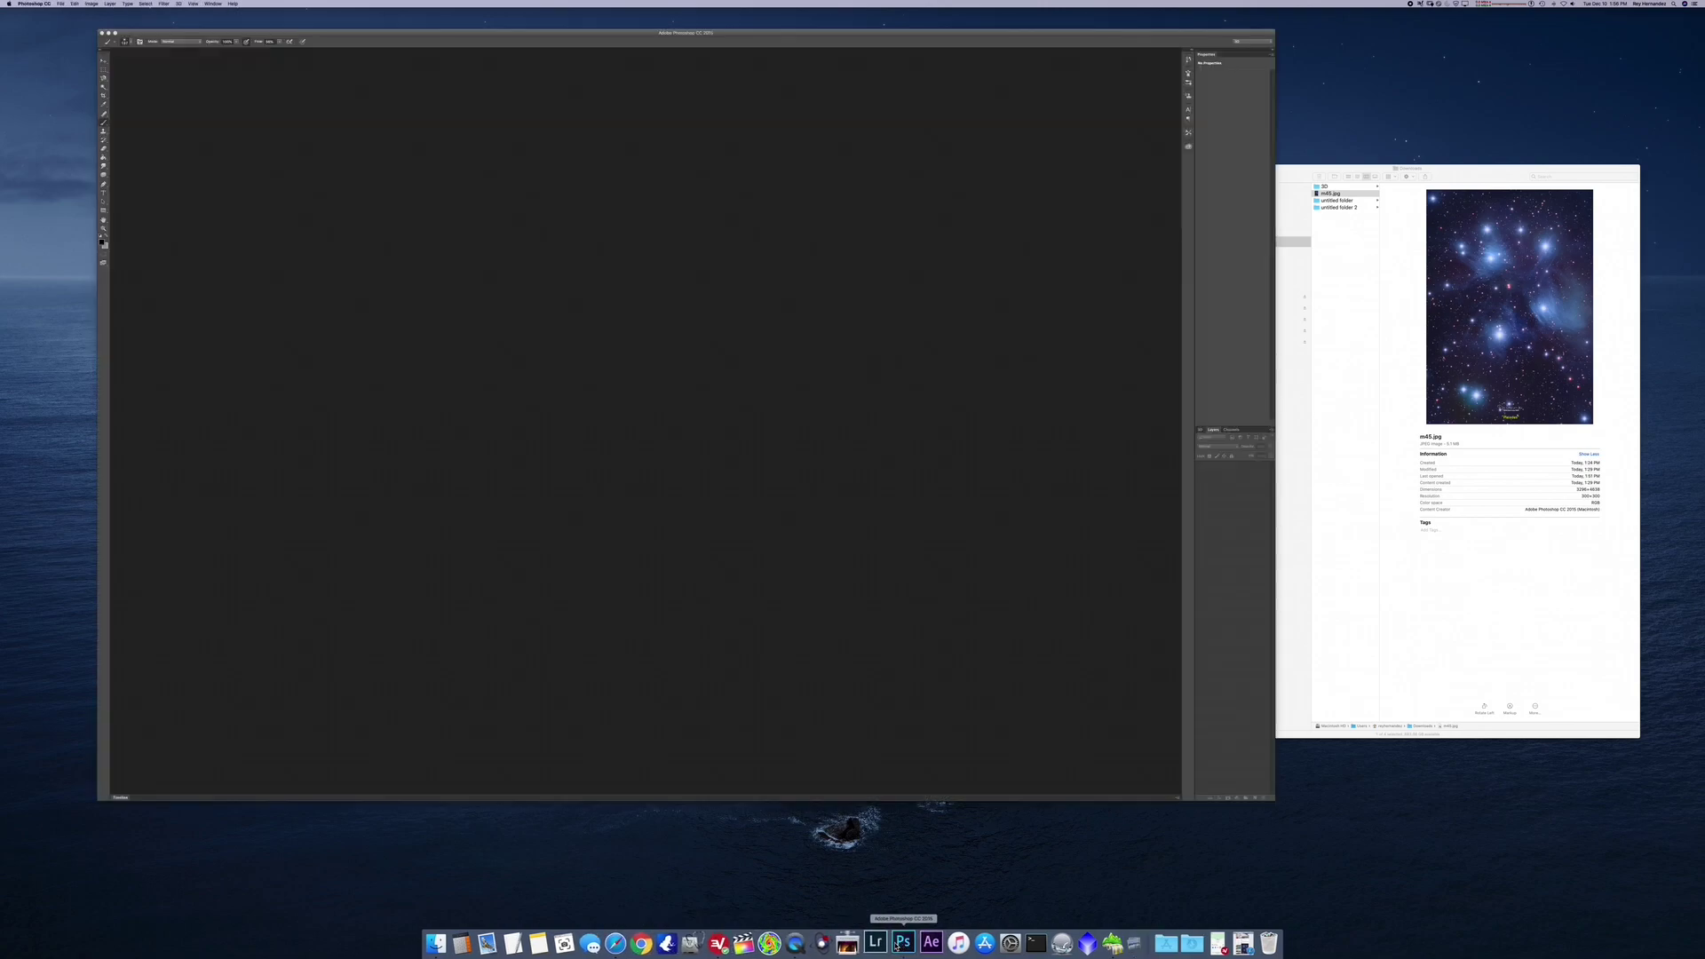
{"action": "left_click_drag", "start_coordinate": [1327, 194], "coordinate": [583, 217]}
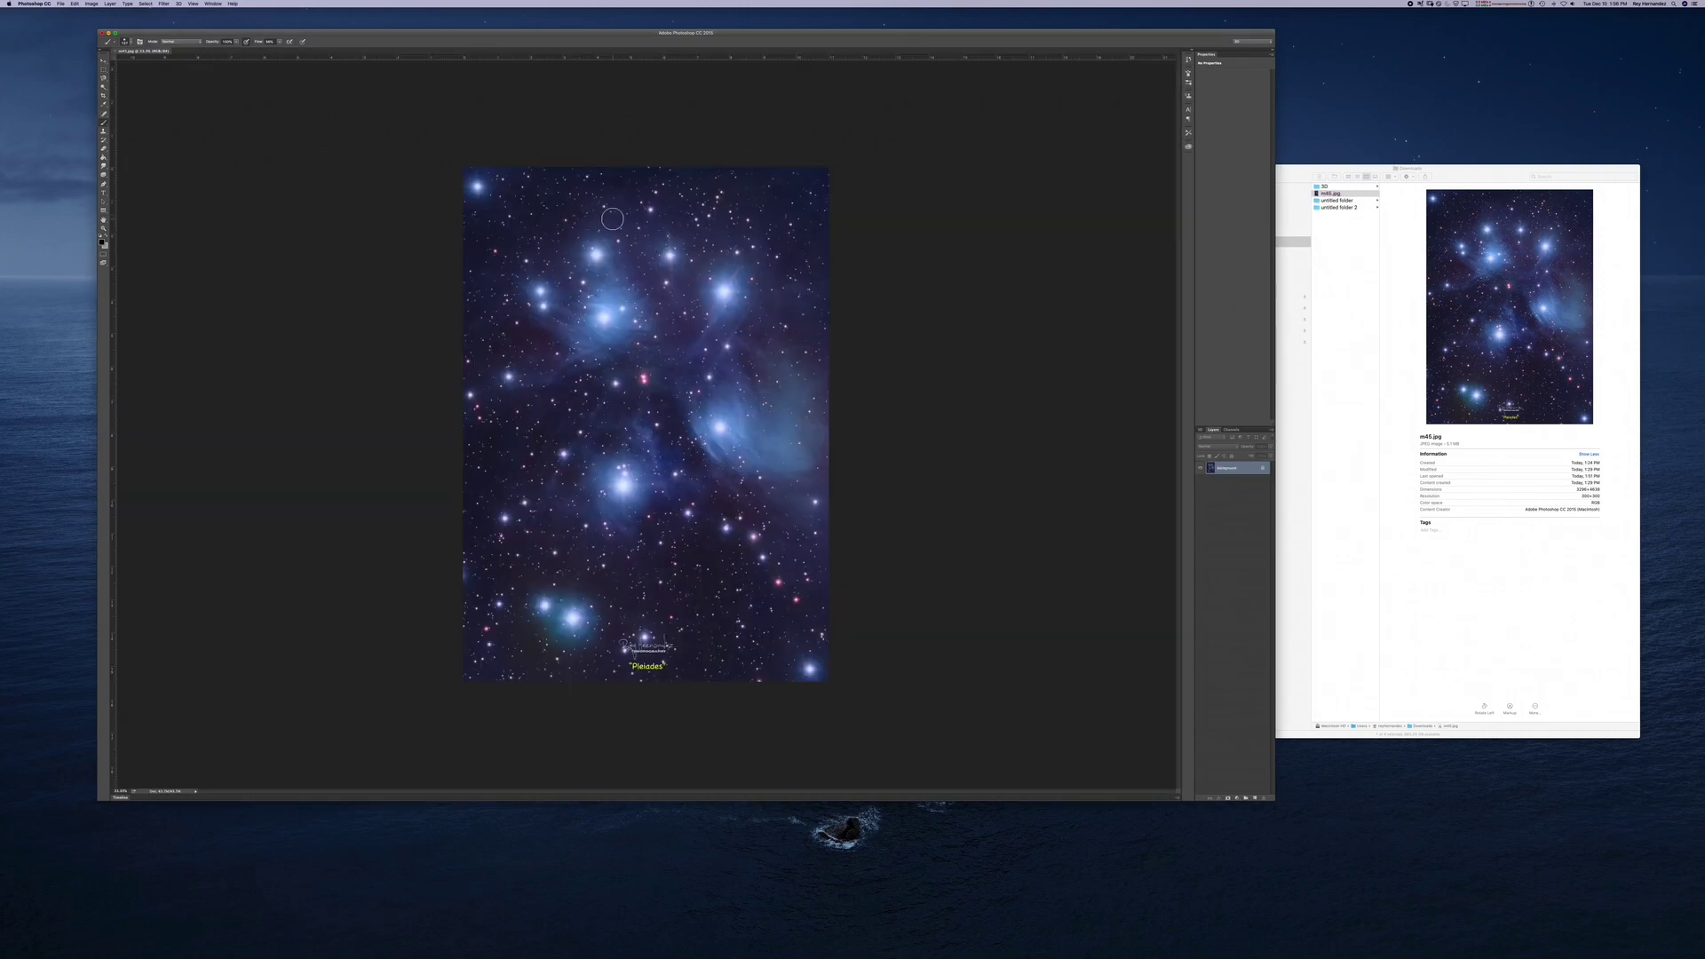
{"action": "left_click", "coordinate": [93, 7]}
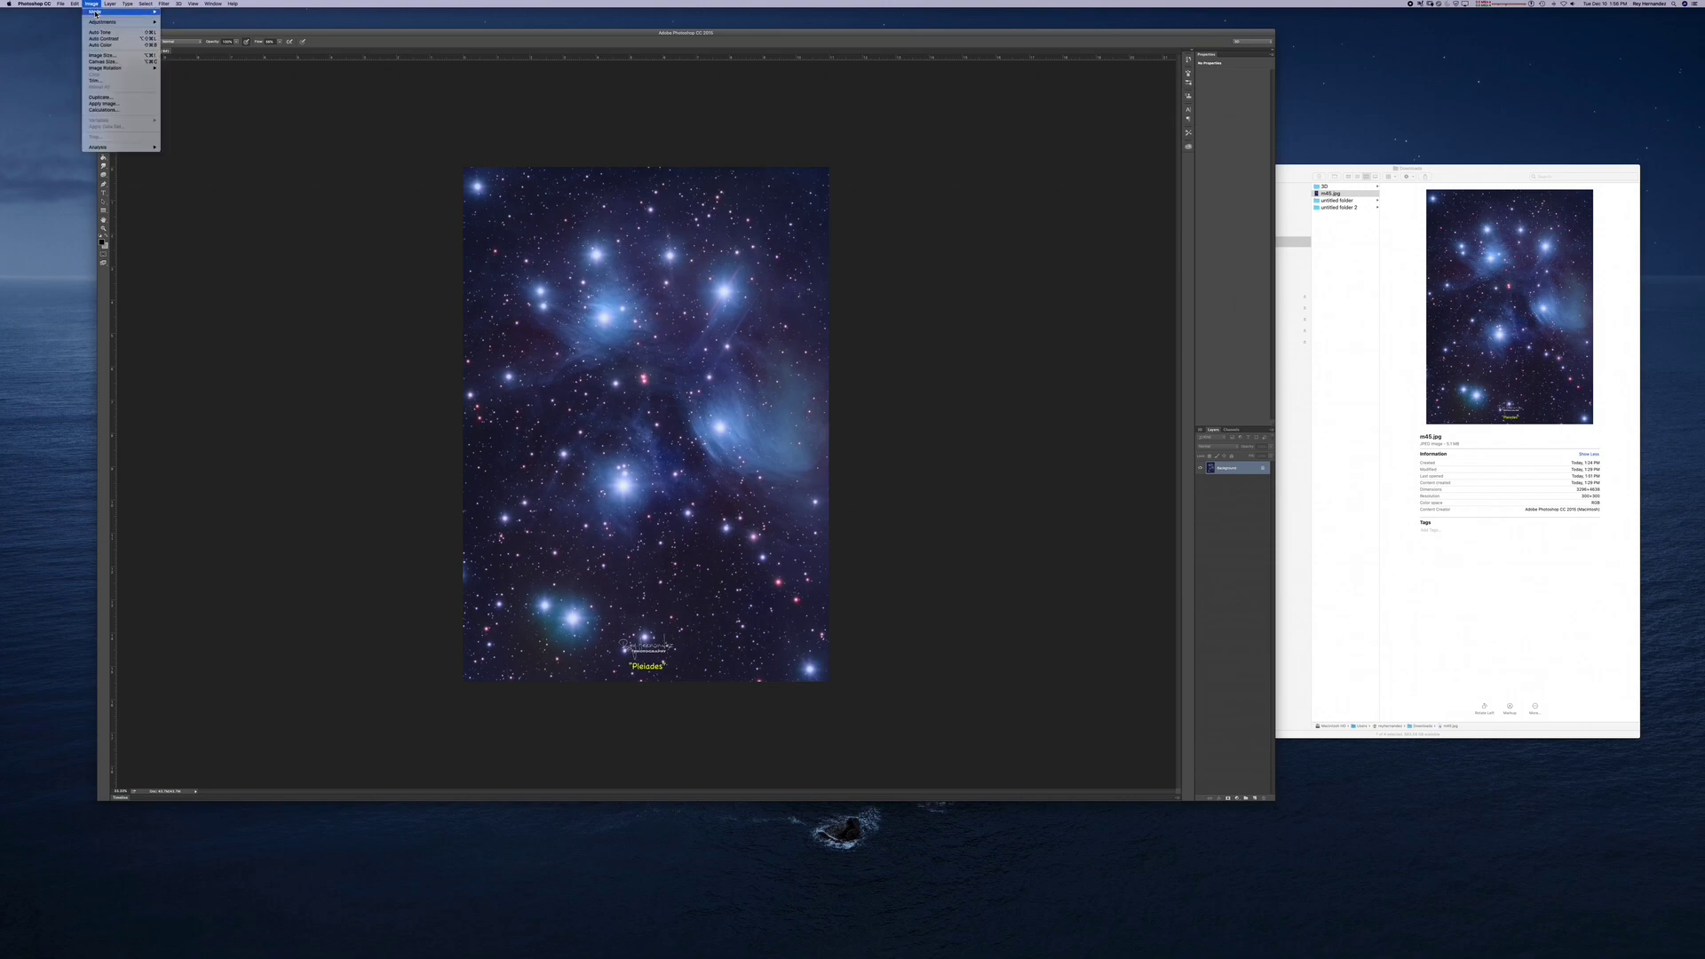
{"action": "left_click", "coordinate": [177, 19]}
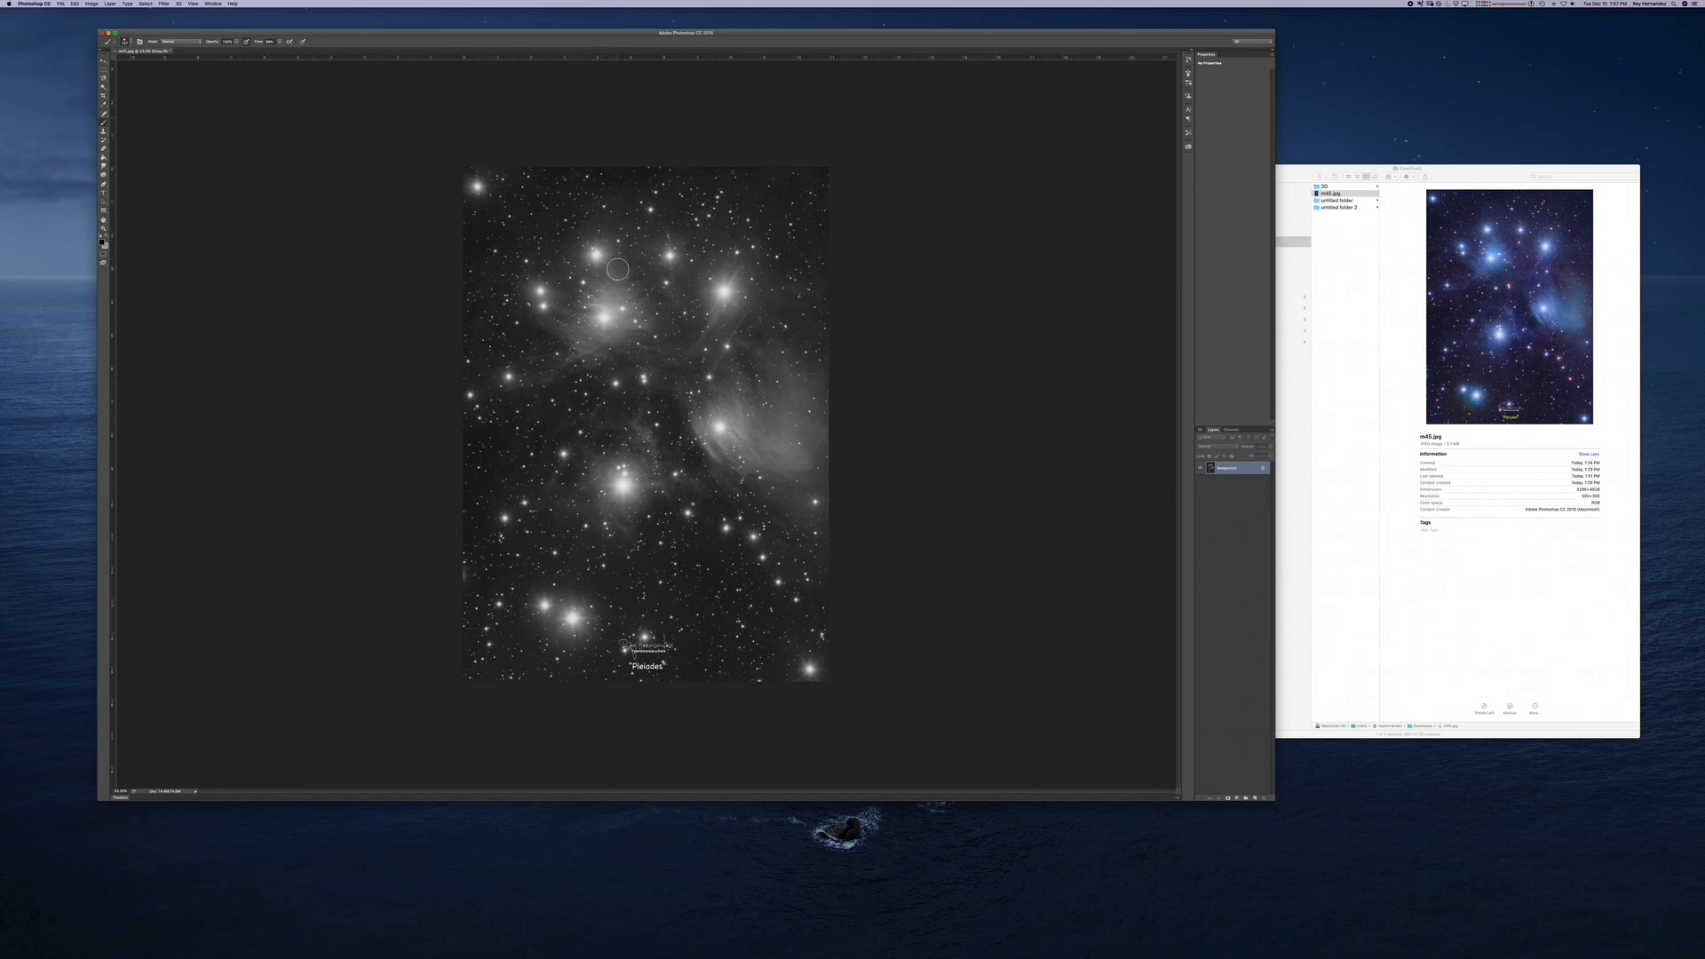
Save the grayscale image as a separate JPEG named m45_depth.jpg in Downloads, at maximum quality.
{"action": "left_click", "coordinate": [61, 4]}
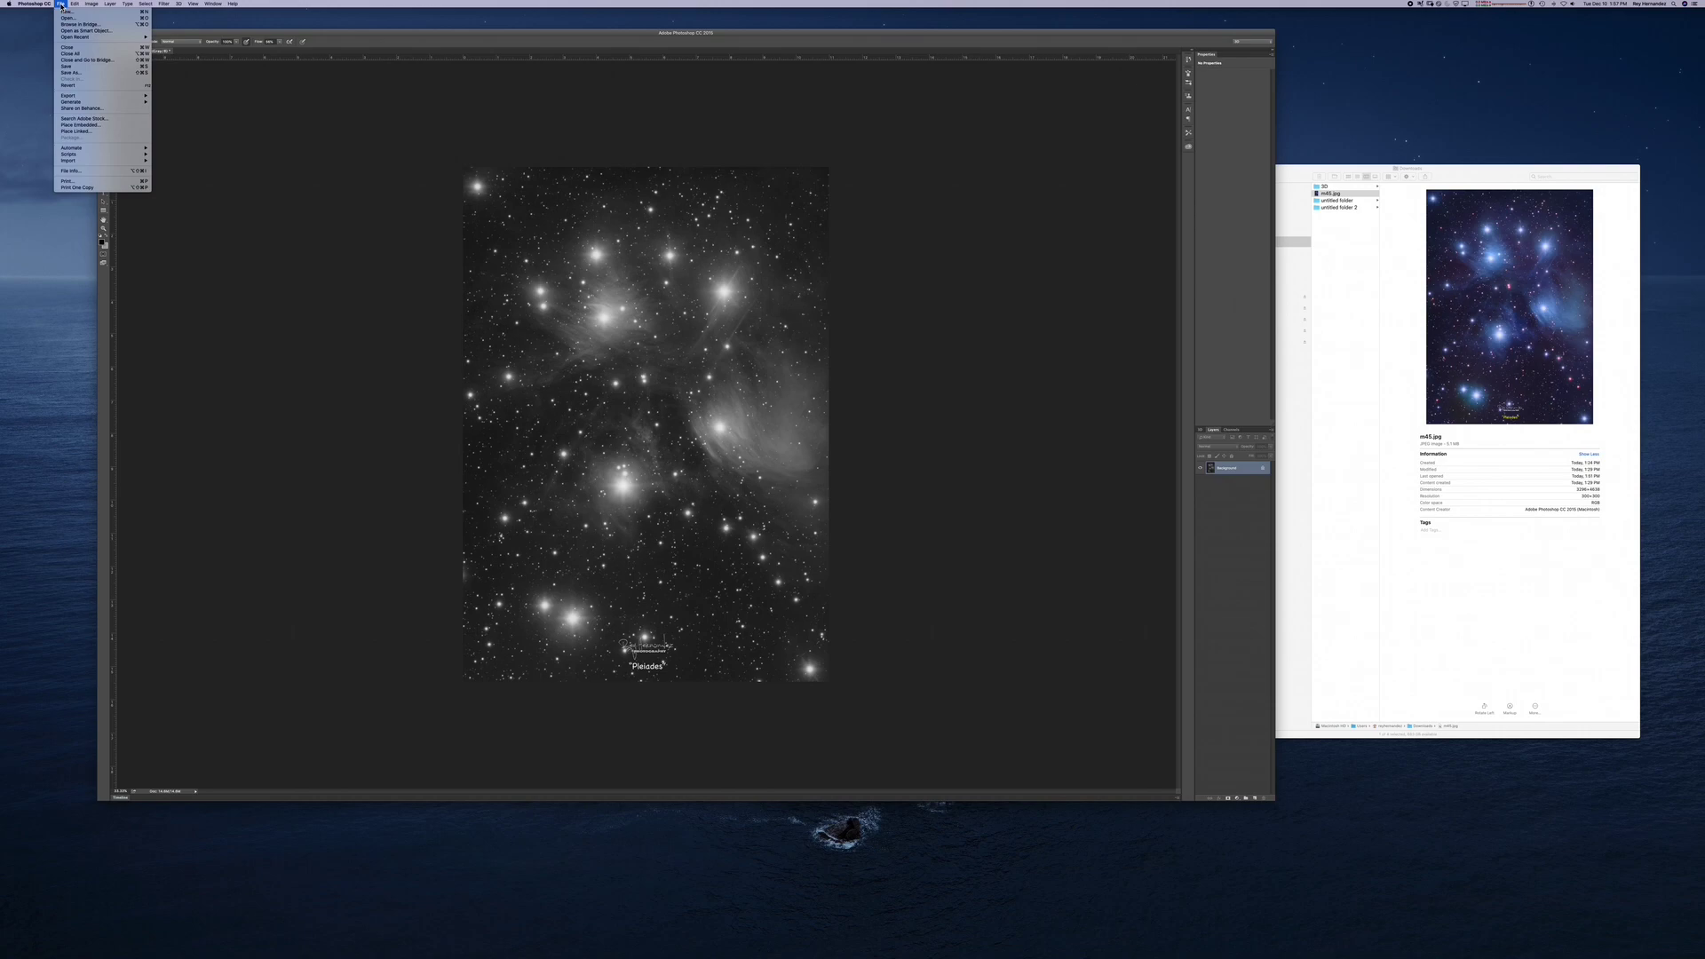
{"action": "left_click", "coordinate": [70, 74]}
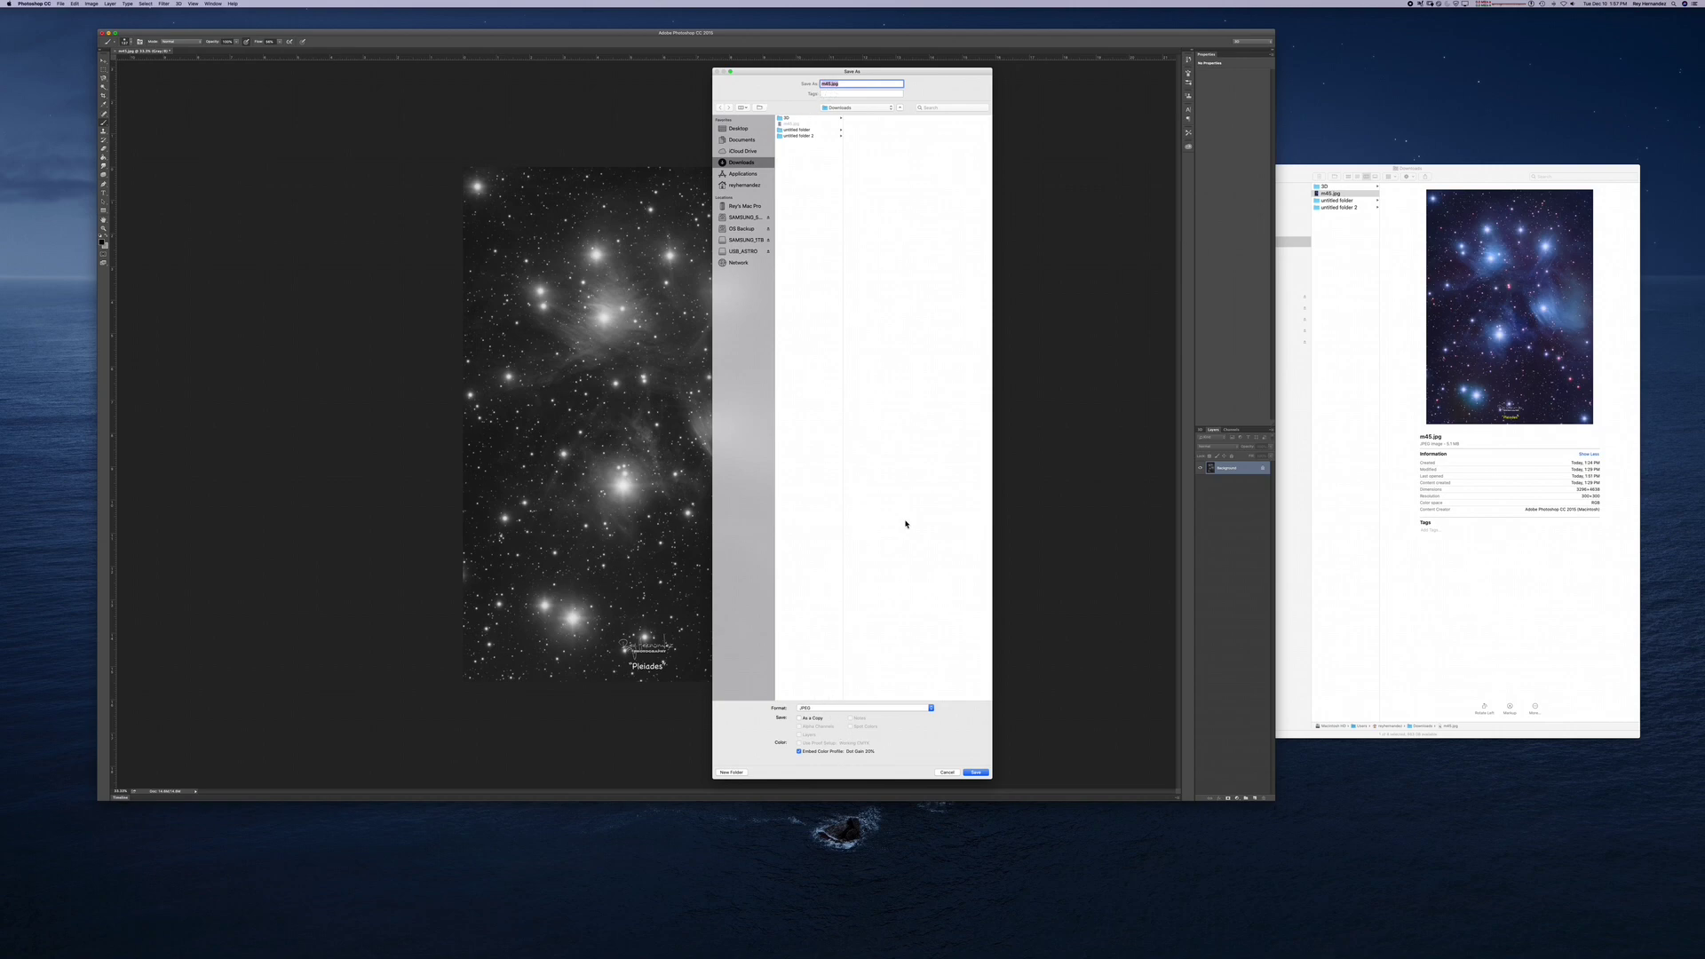
{"action": "left_click", "coordinate": [978, 772]}
{"action": "left_click", "coordinate": [833, 86]}
{"action": "left_click", "coordinate": [976, 772]}
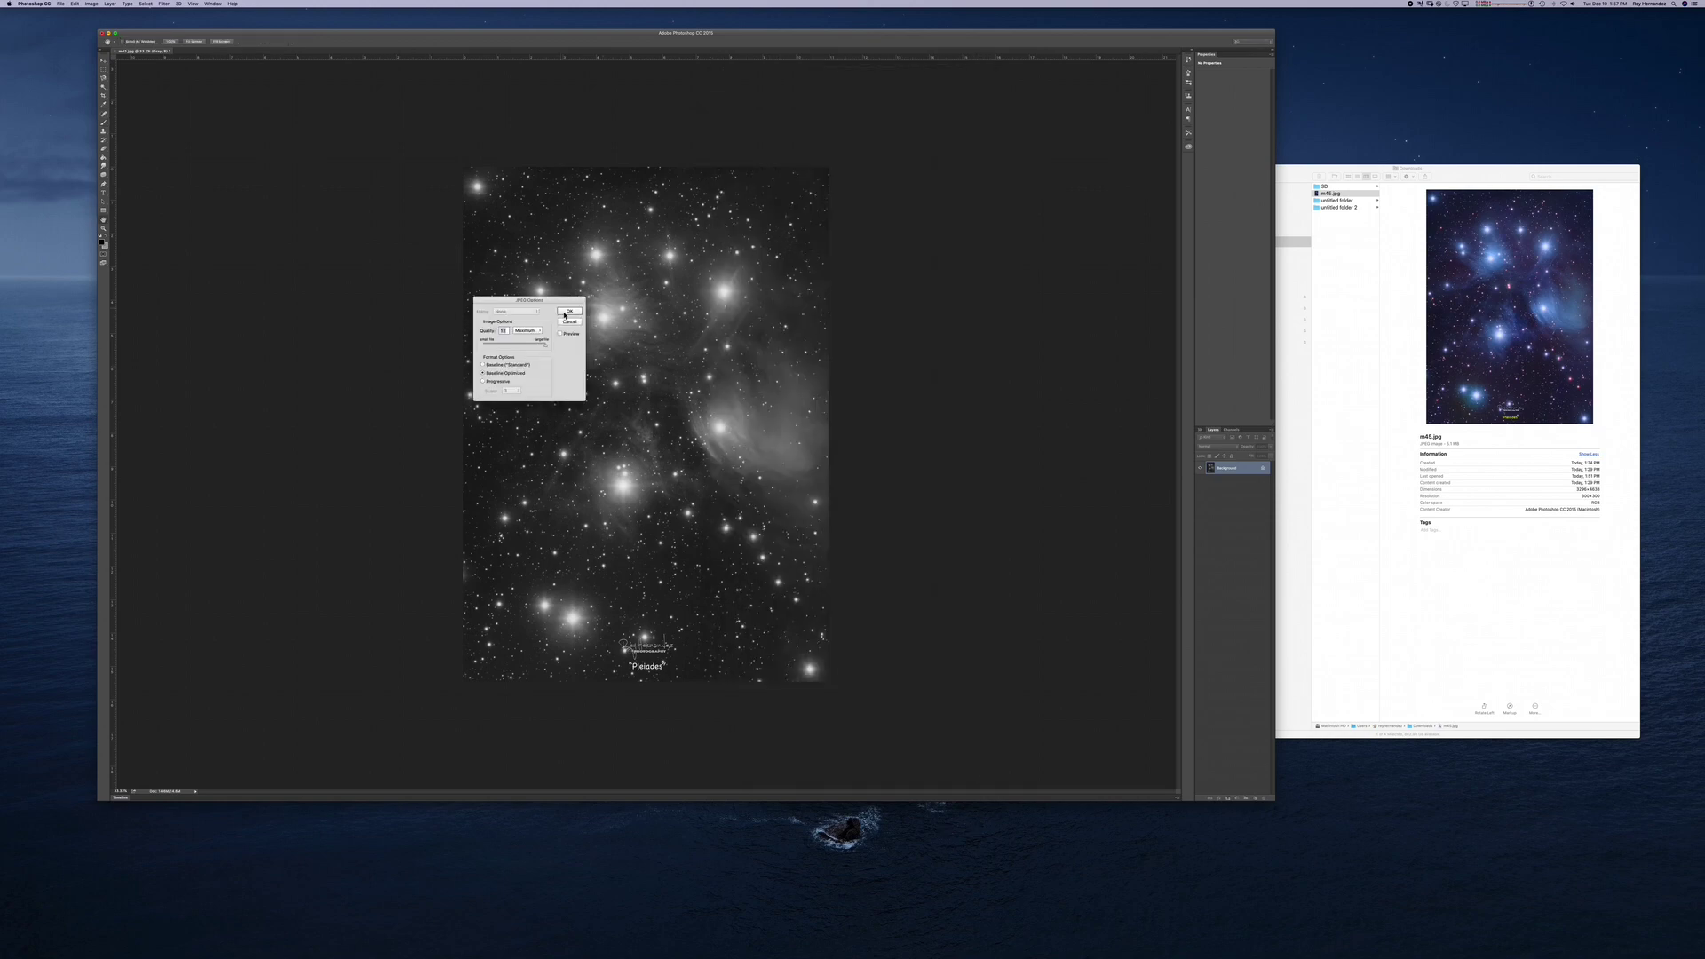
{"action": "left_click", "coordinate": [568, 312]}
Compare the previews of m45_depth.jpg and m45.jpg in the Downloads folder in Finder.
{"action": "left_click", "coordinate": [1347, 241]}
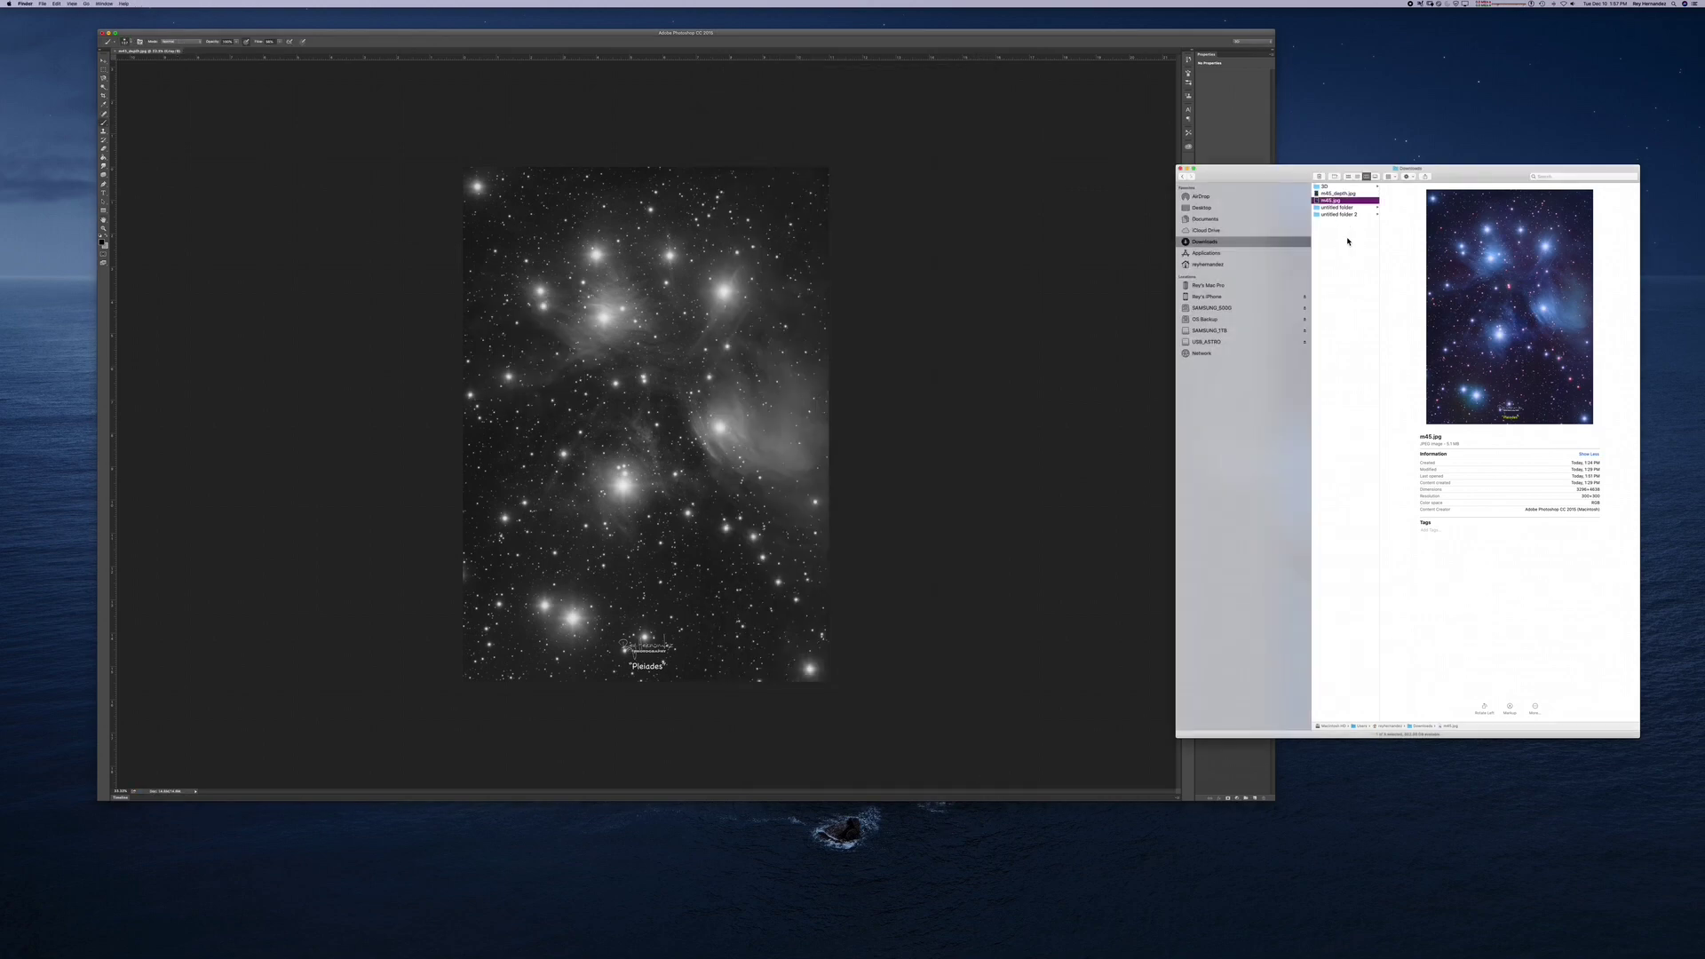
{"action": "left_click_drag", "start_coordinate": [1289, 175], "coordinate": [648, 219]}
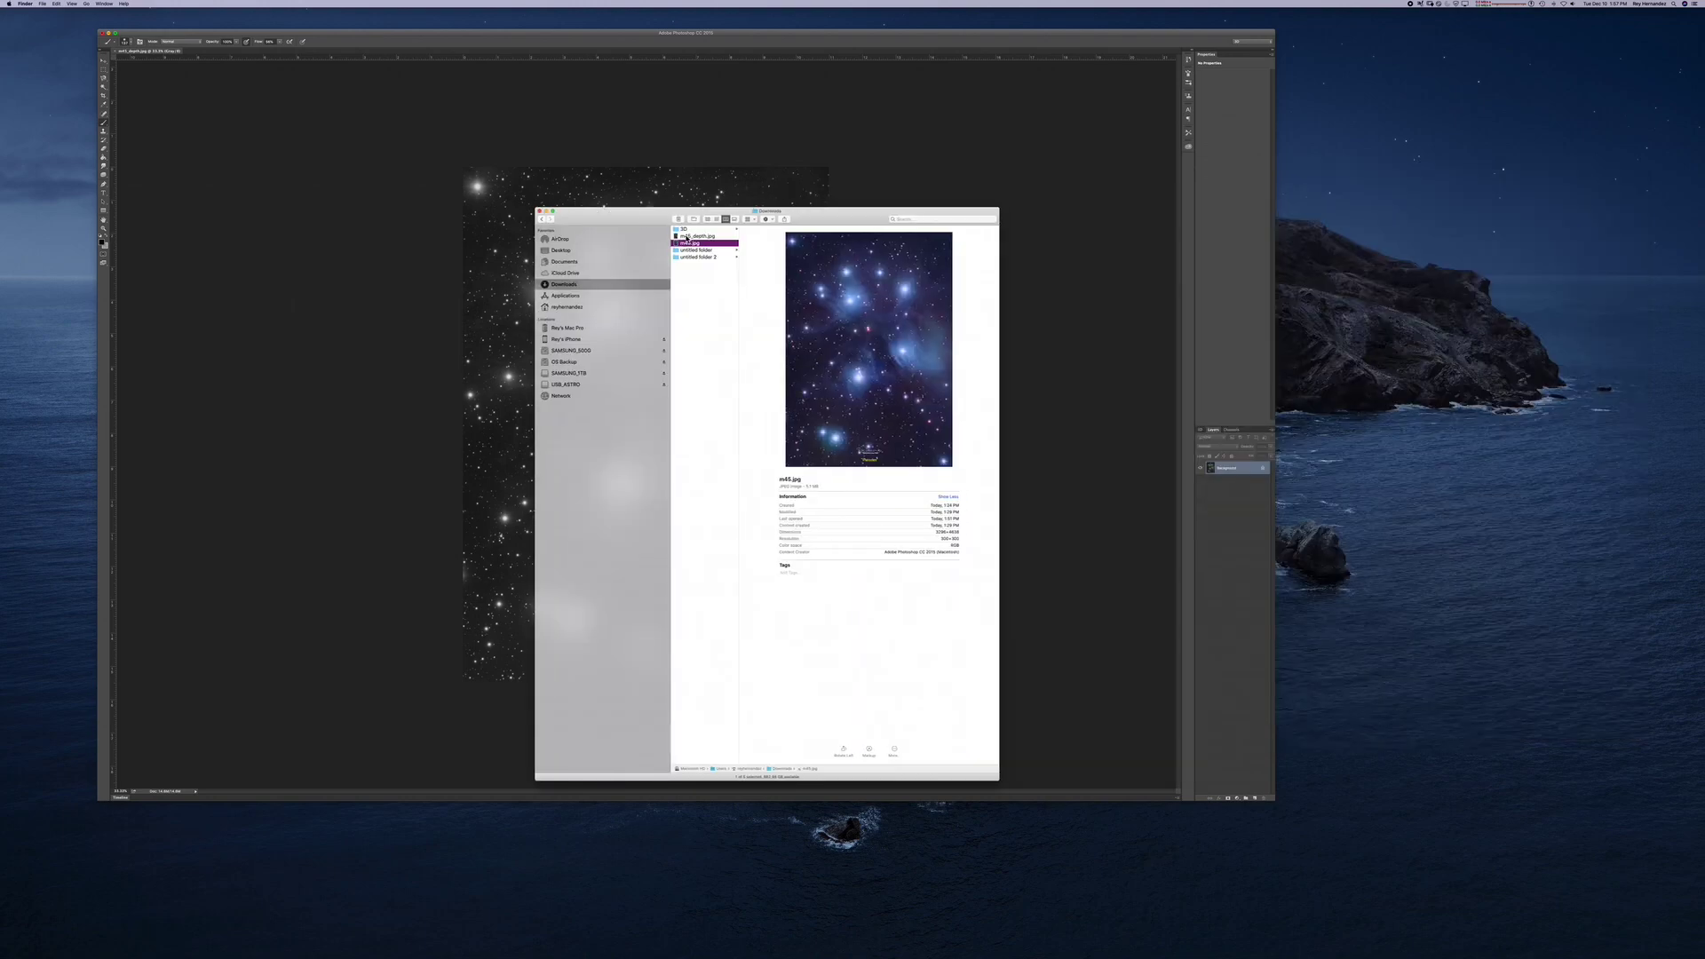
{"action": "left_click", "coordinate": [687, 236]}
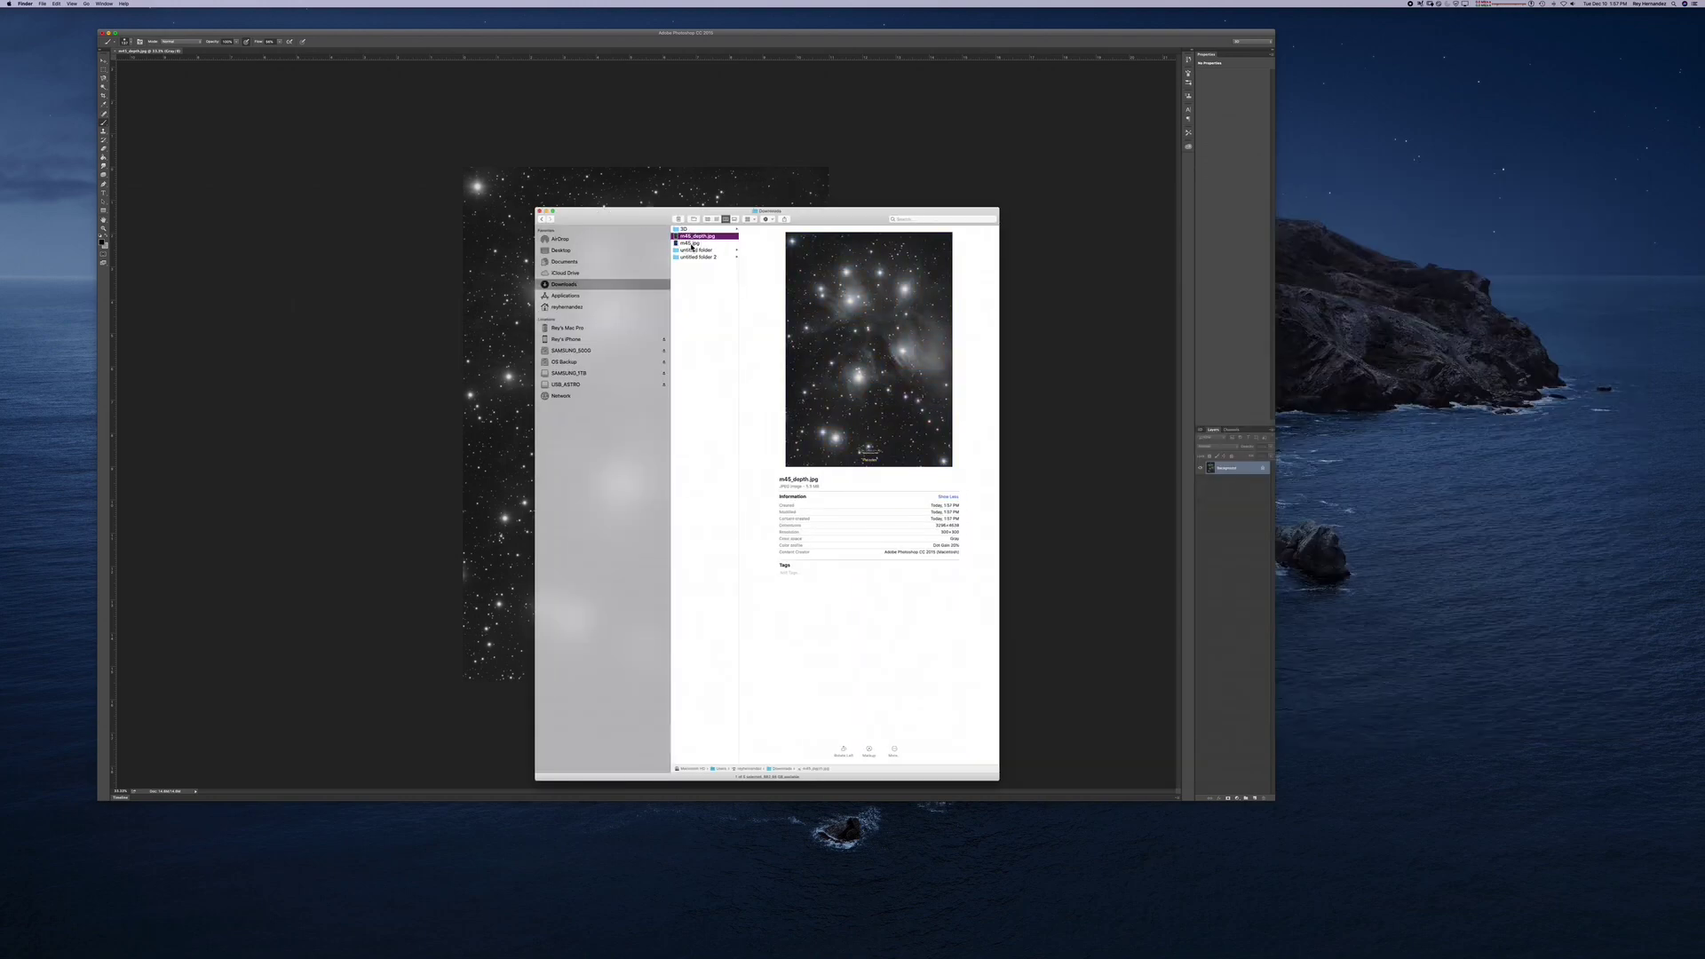
{"action": "left_click", "coordinate": [694, 243]}
{"action": "left_click_drag", "start_coordinate": [687, 215], "coordinate": [525, 228]}
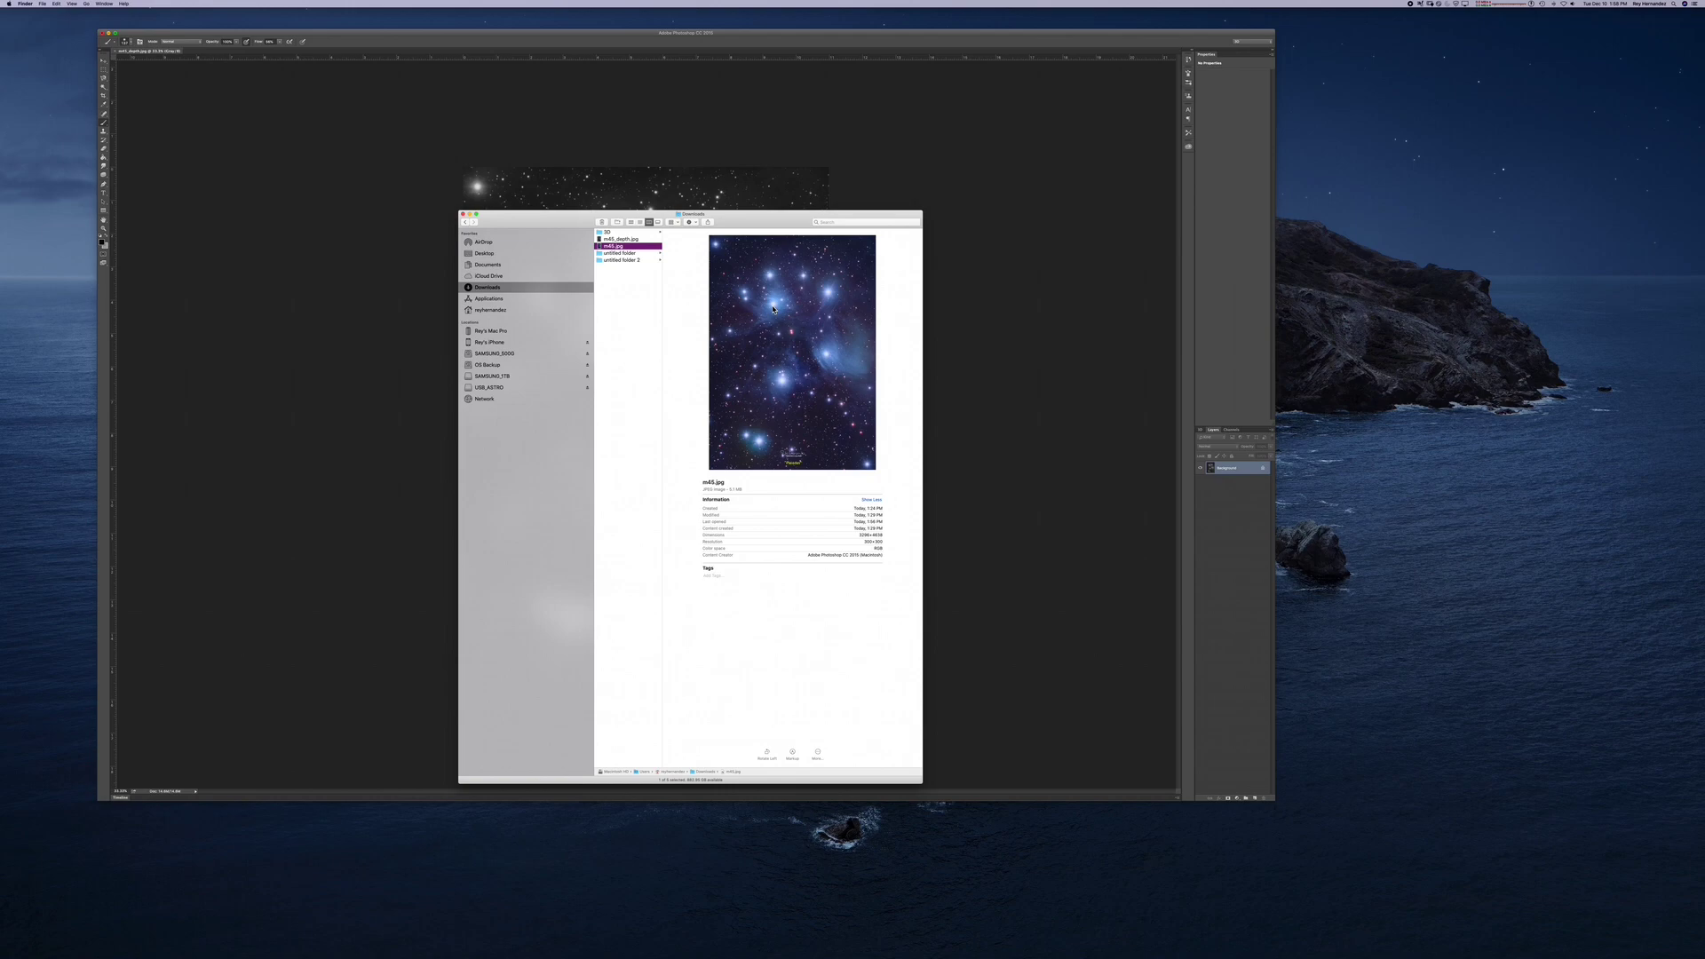
{"action": "left_click", "coordinate": [613, 239]}
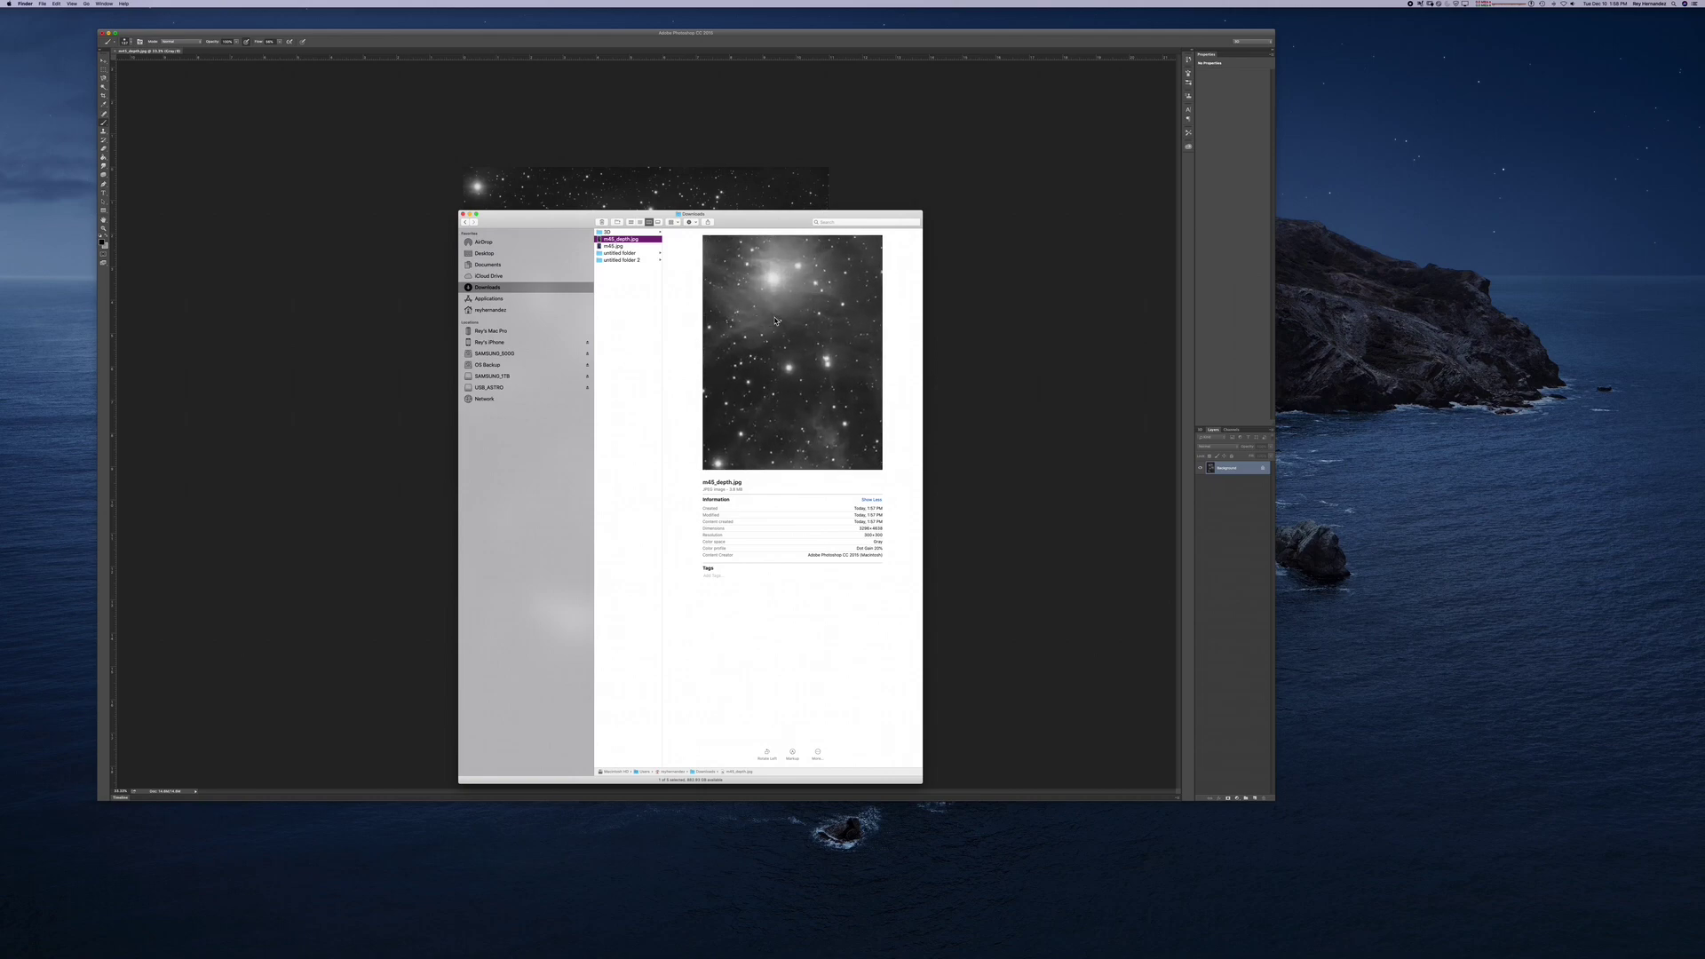
{"action": "left_click_drag", "start_coordinate": [750, 214], "coordinate": [1275, 191]}
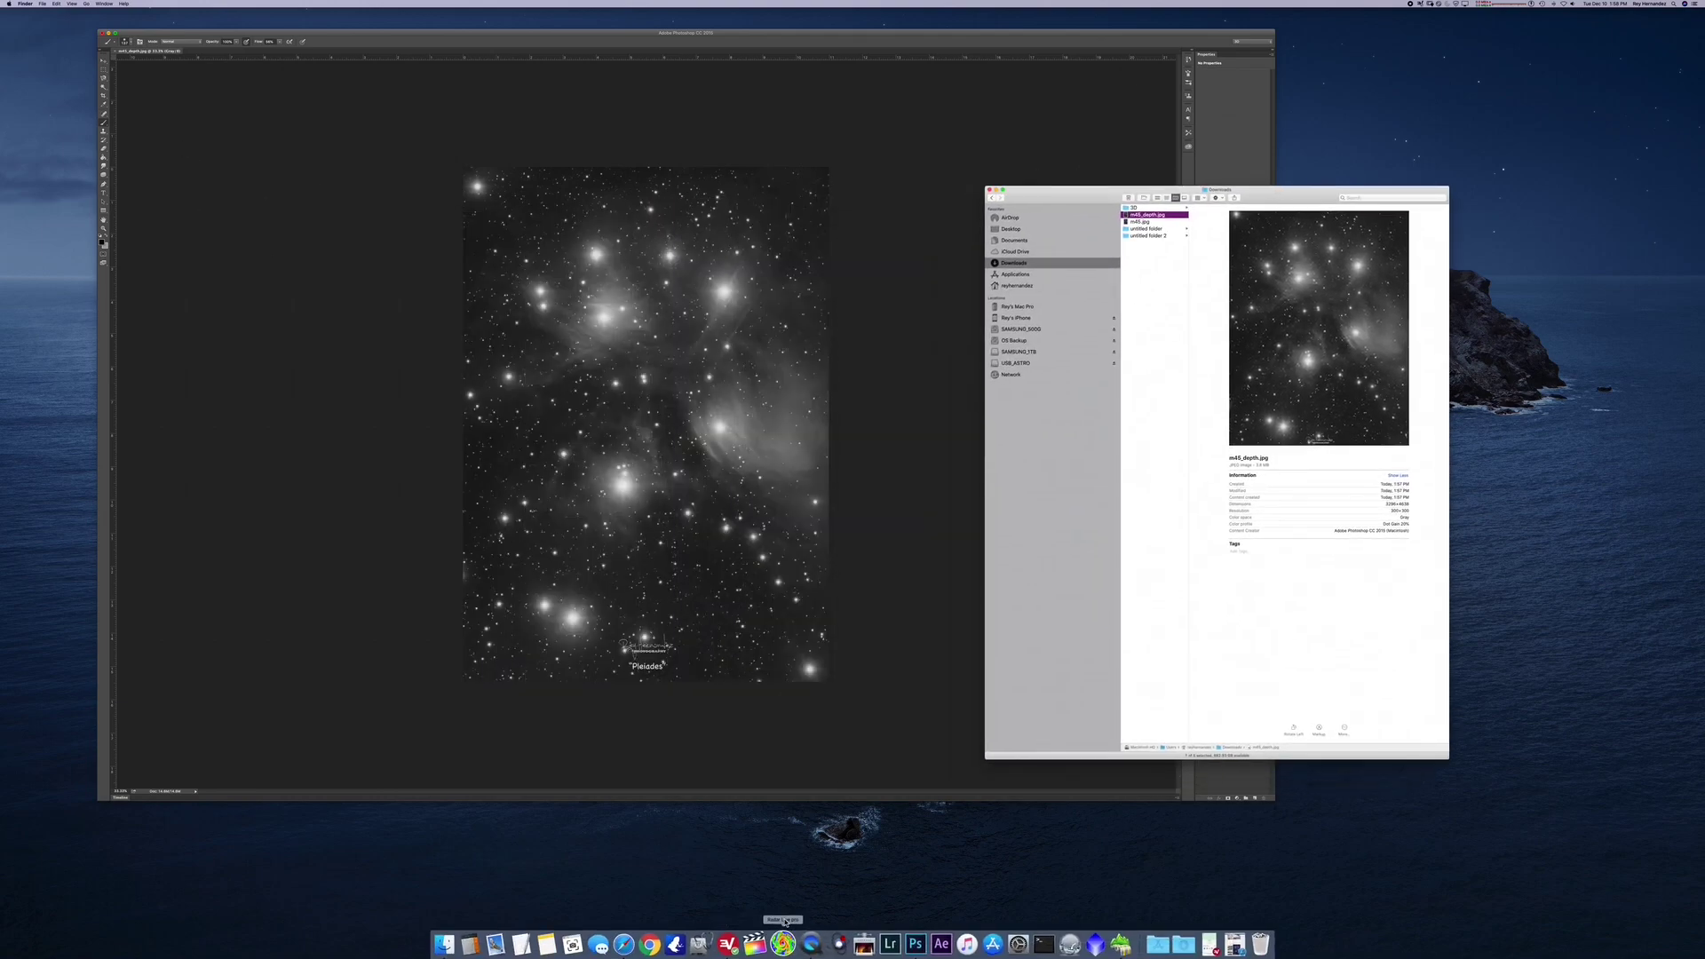
Switch to Facebook in Safari and start a photo post with m45.jpg, removing the extra attachments.
{"action": "left_click", "coordinate": [639, 944]}
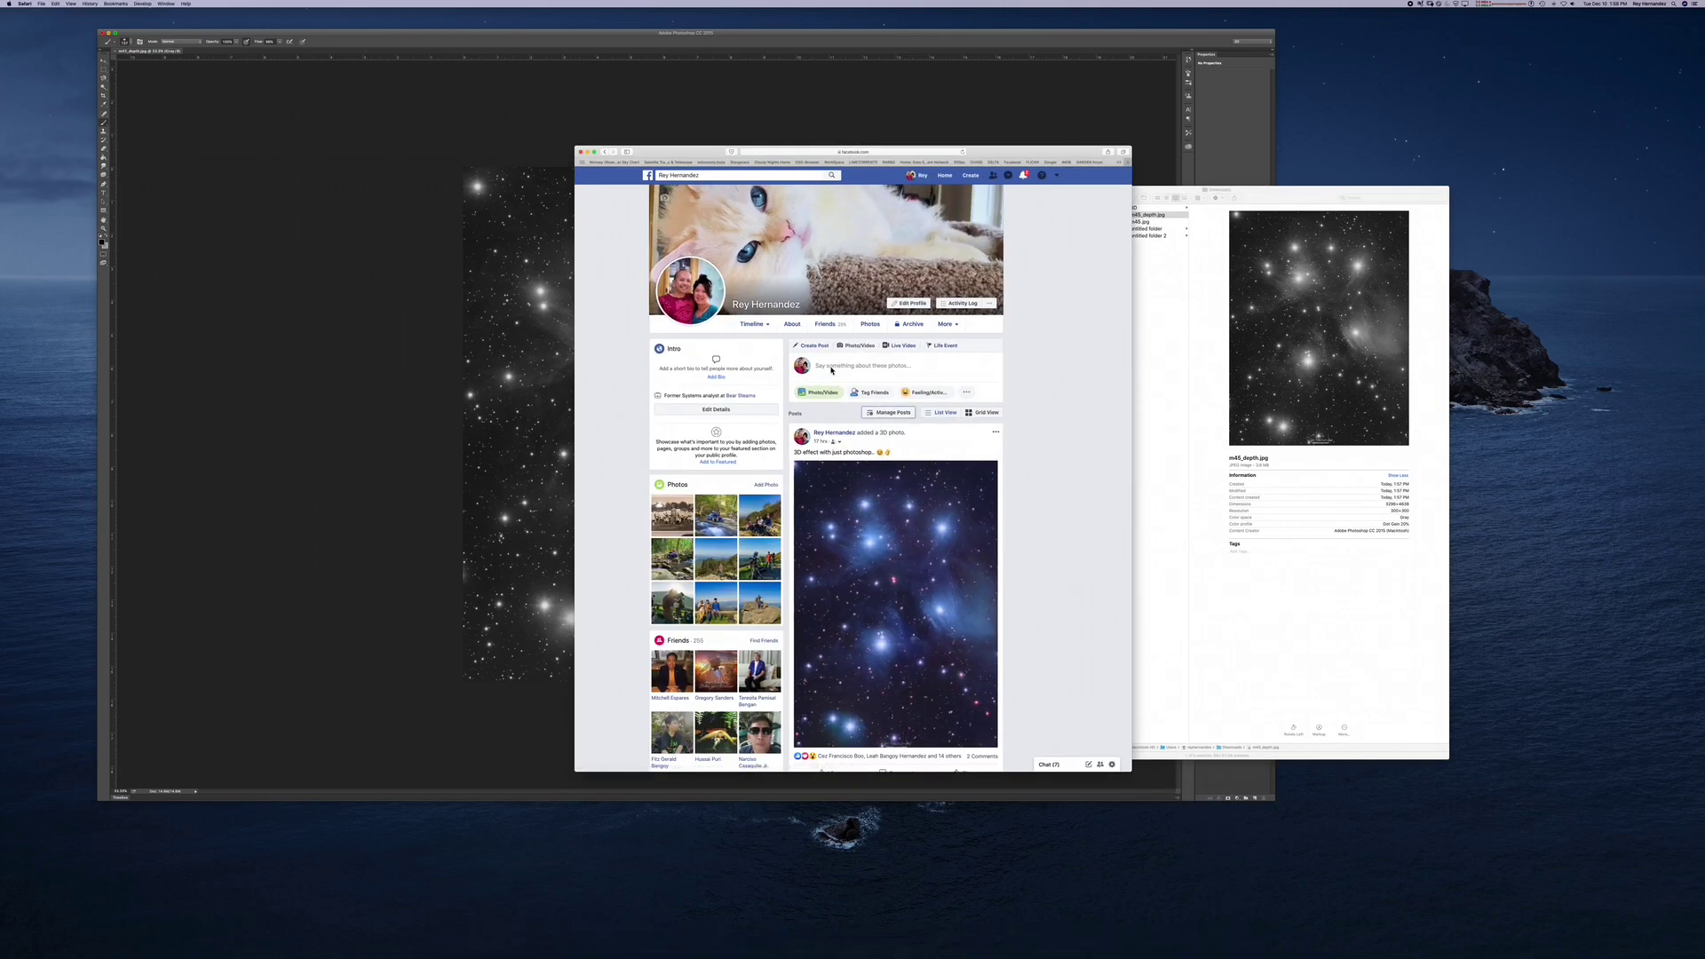
{"action": "left_click", "coordinate": [818, 393]}
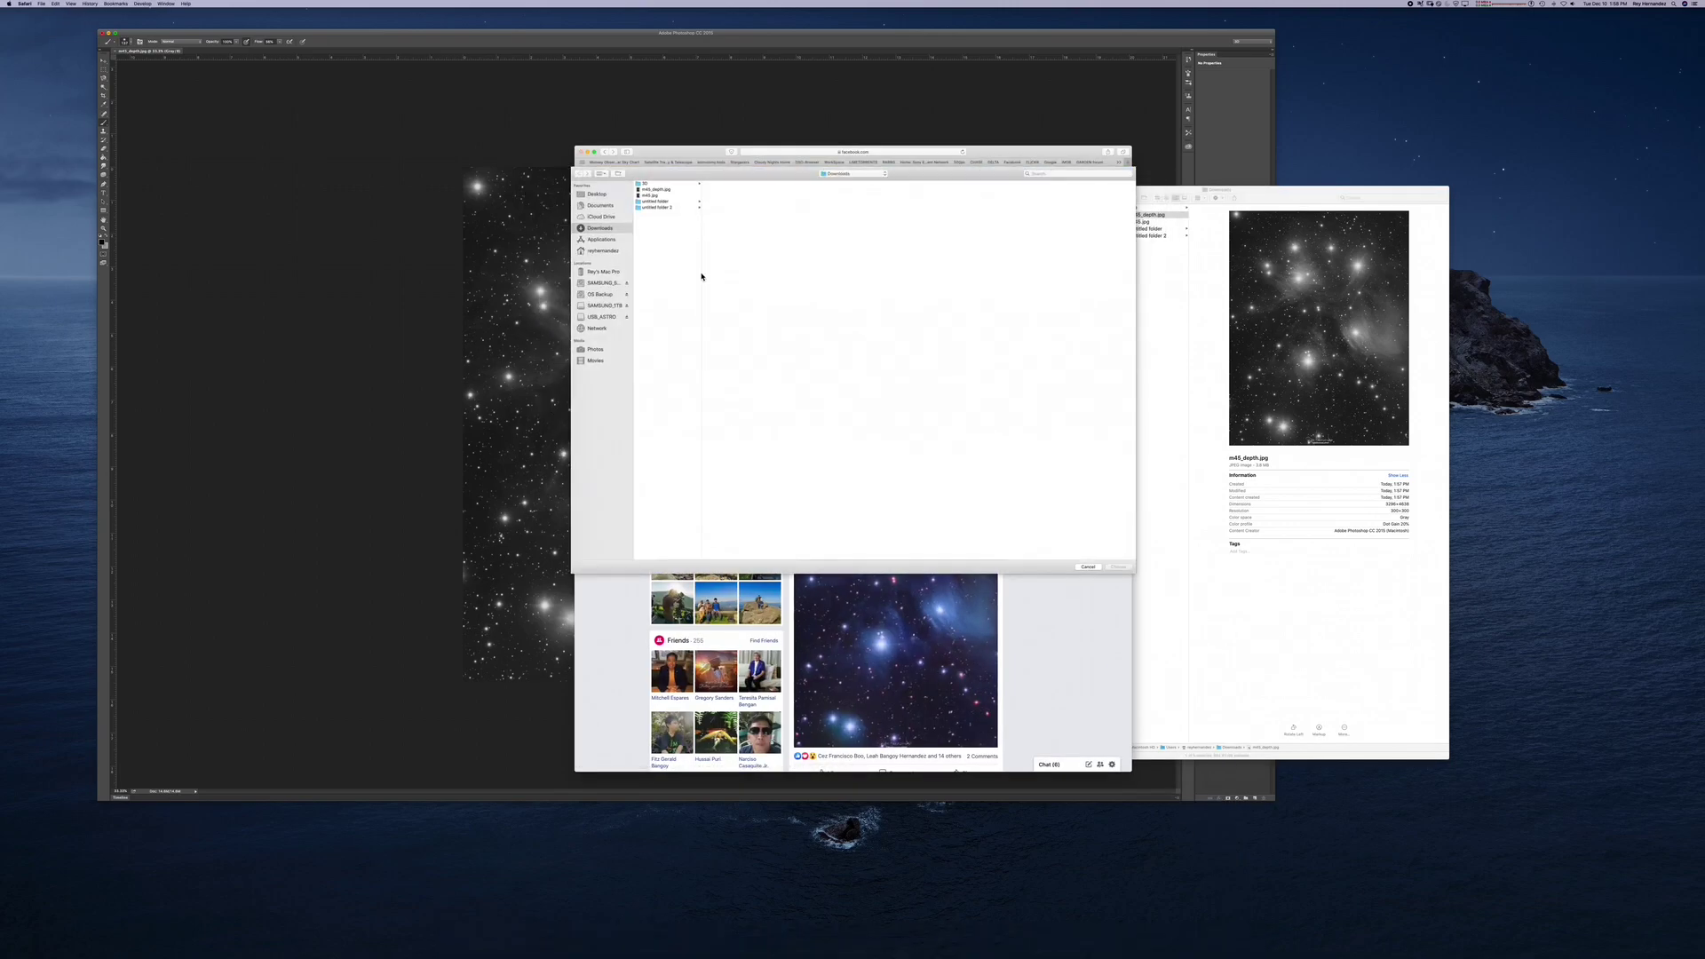
{"action": "double_click", "coordinate": [651, 194]}
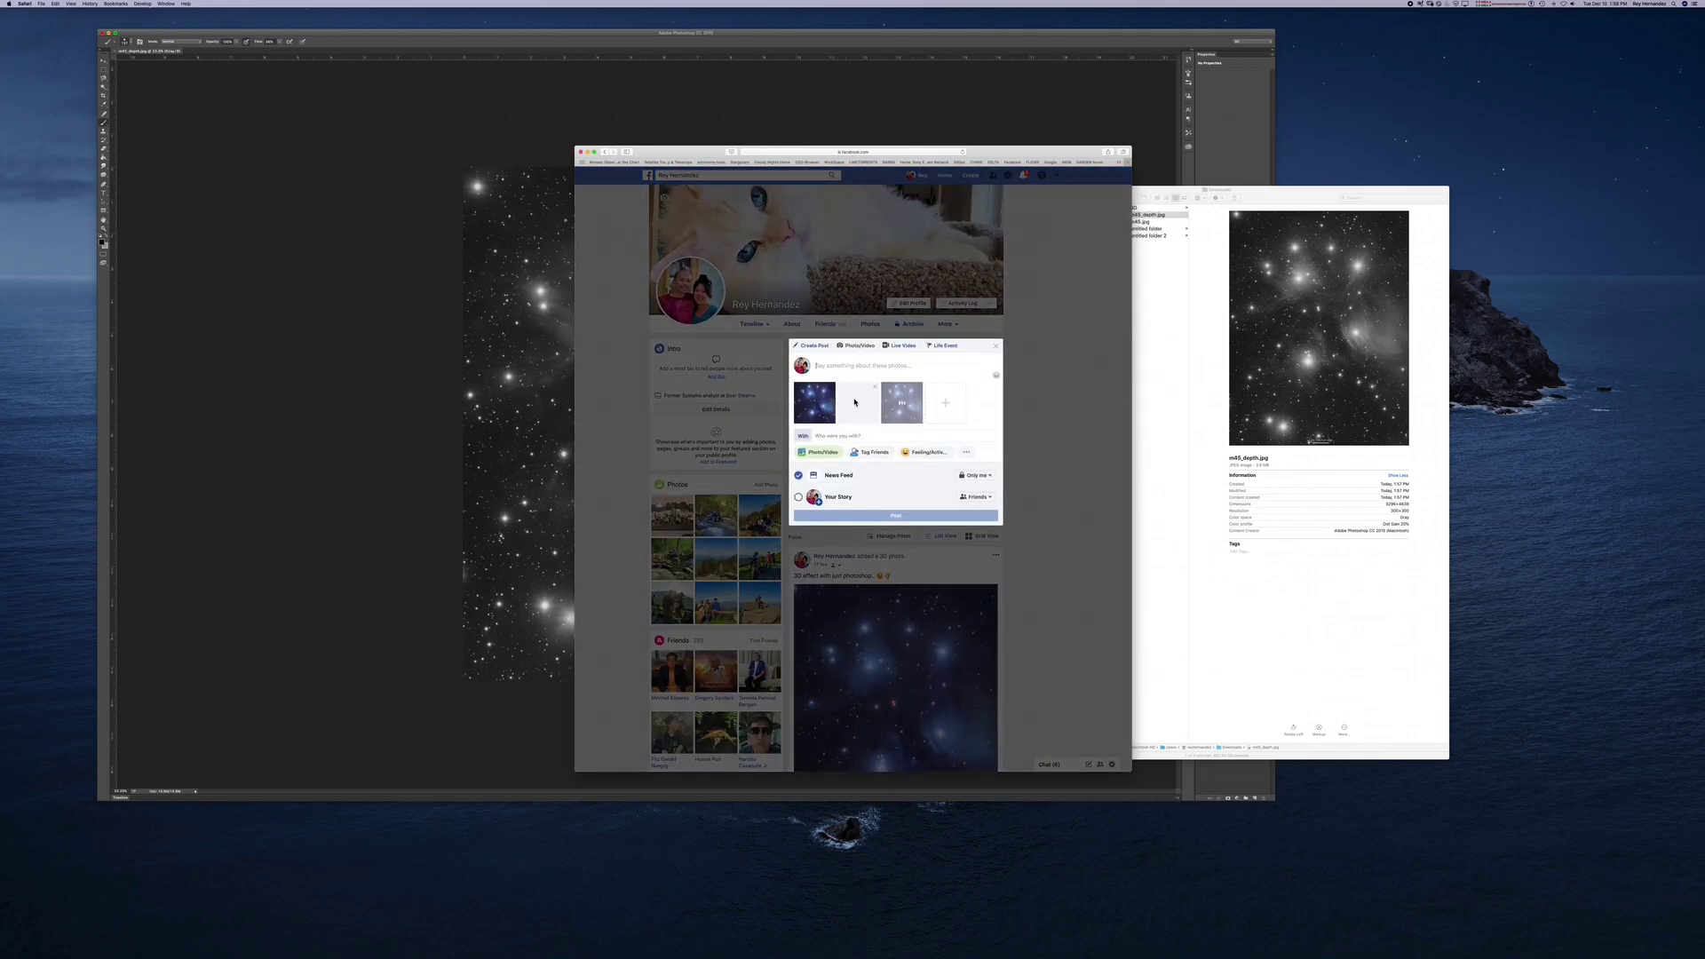
{"action": "left_click", "coordinate": [918, 387]}
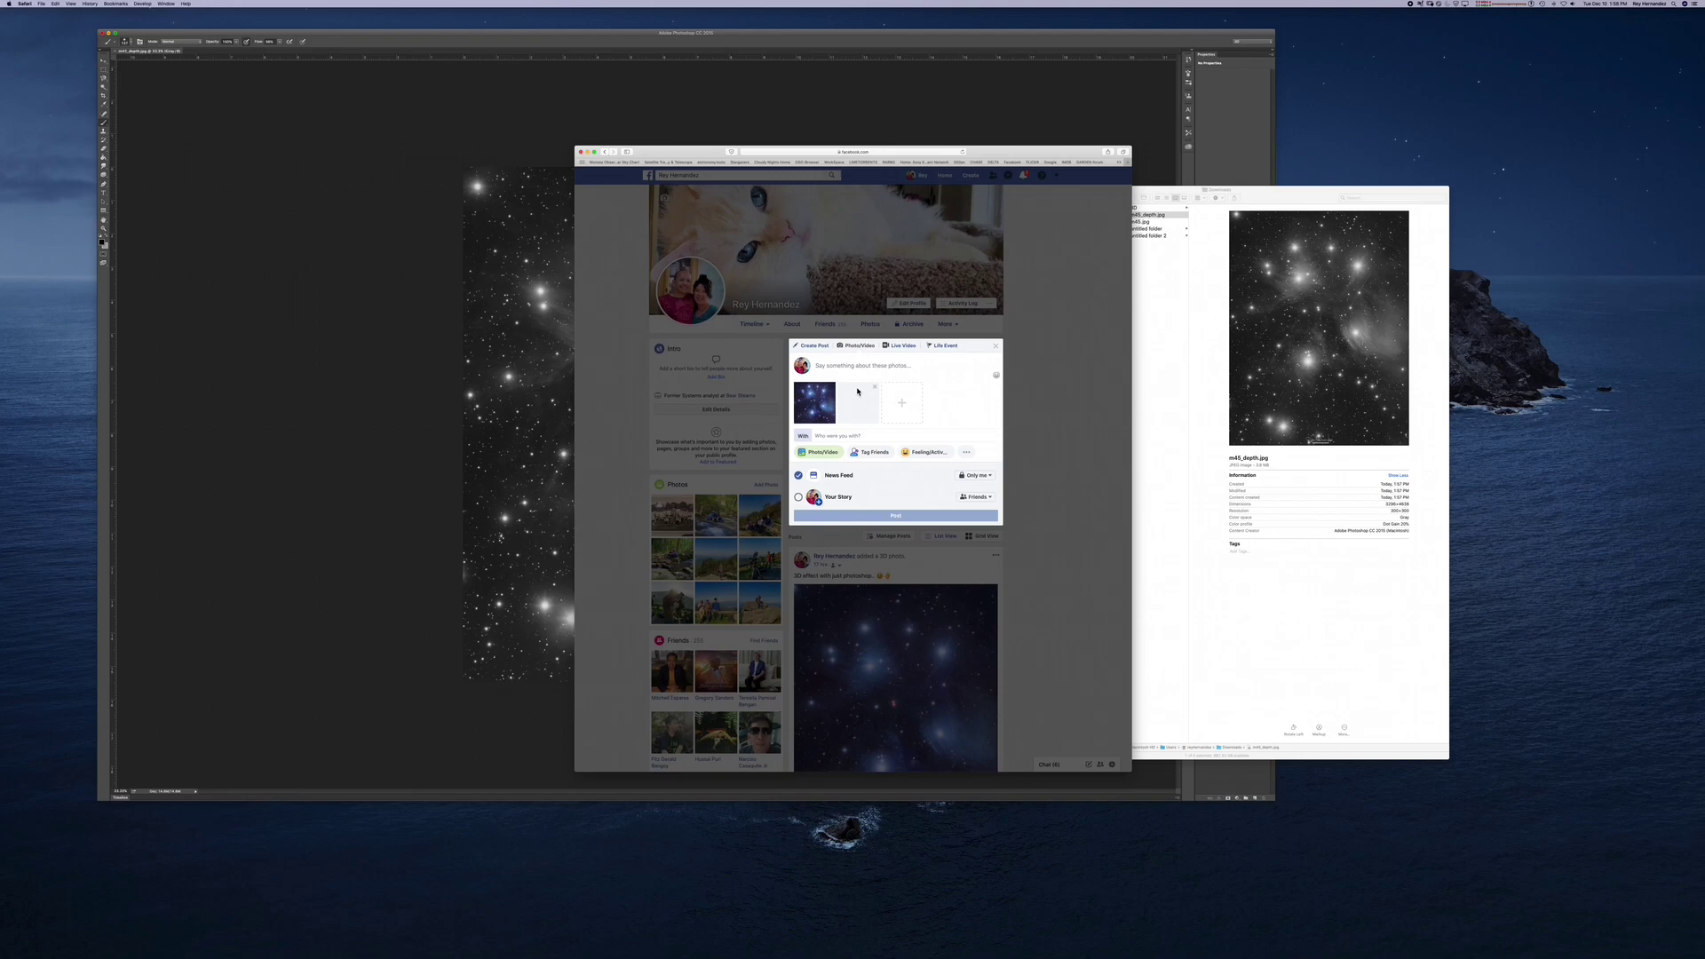
{"action": "left_click", "coordinate": [873, 388]}
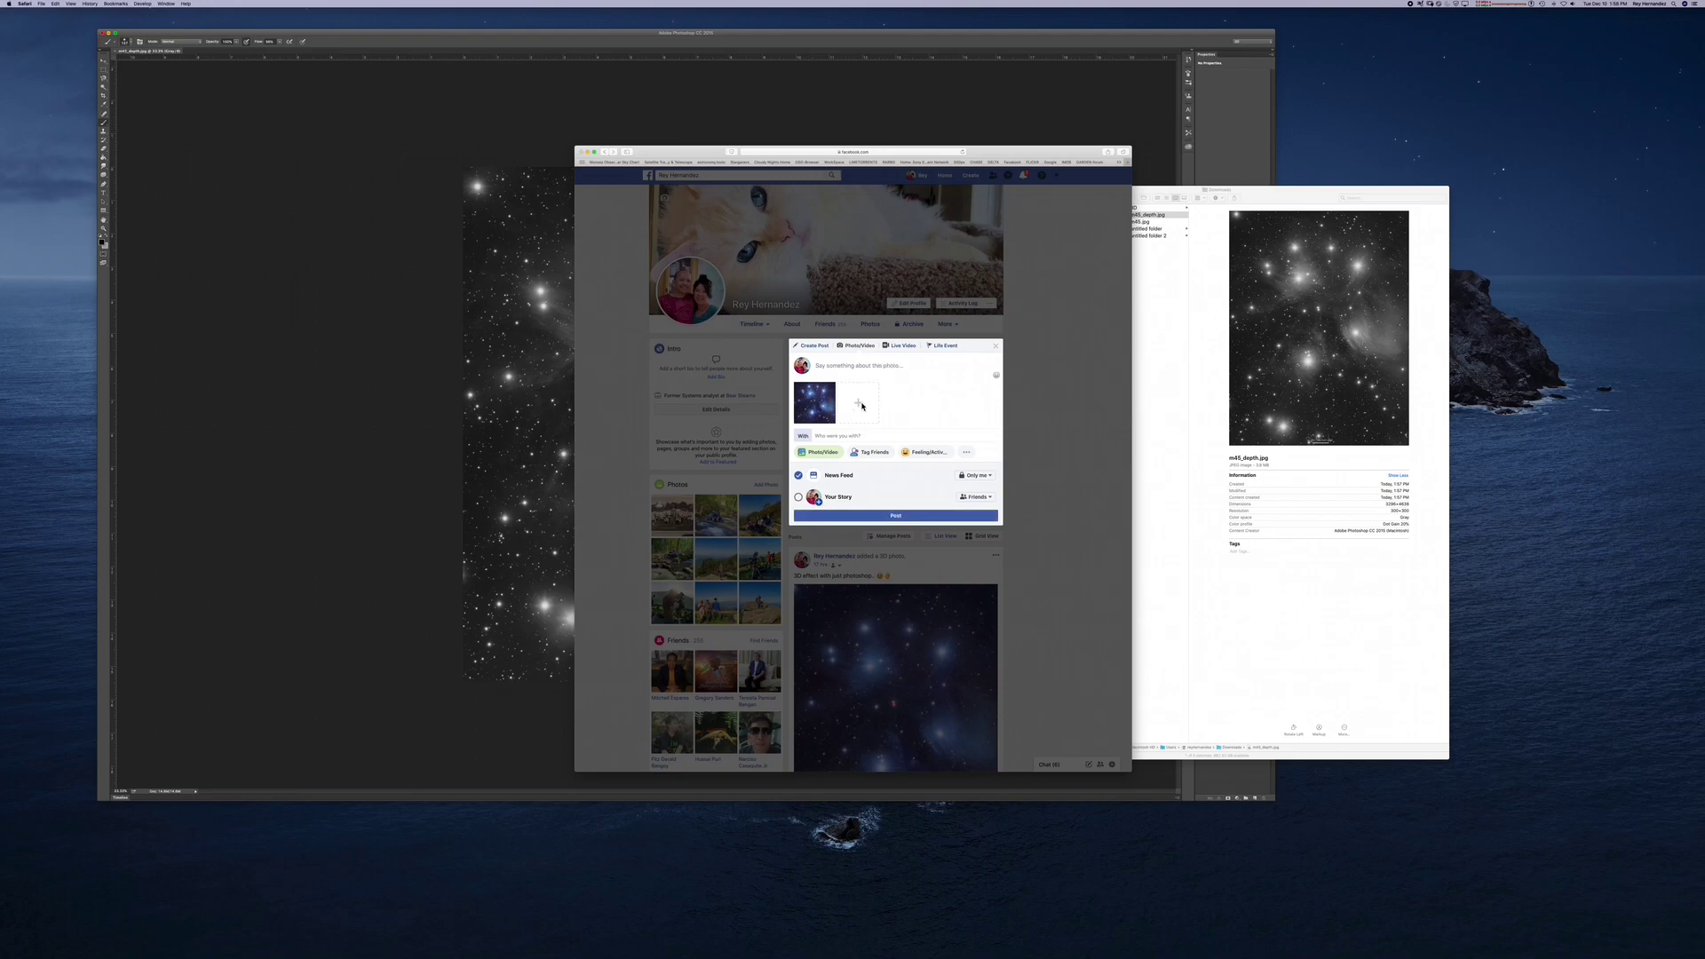
Add m45_depth.jpg to the Facebook post as the depth map for the 3D photo.
{"action": "left_click", "coordinate": [860, 404]}
{"action": "left_click", "coordinate": [657, 190]}
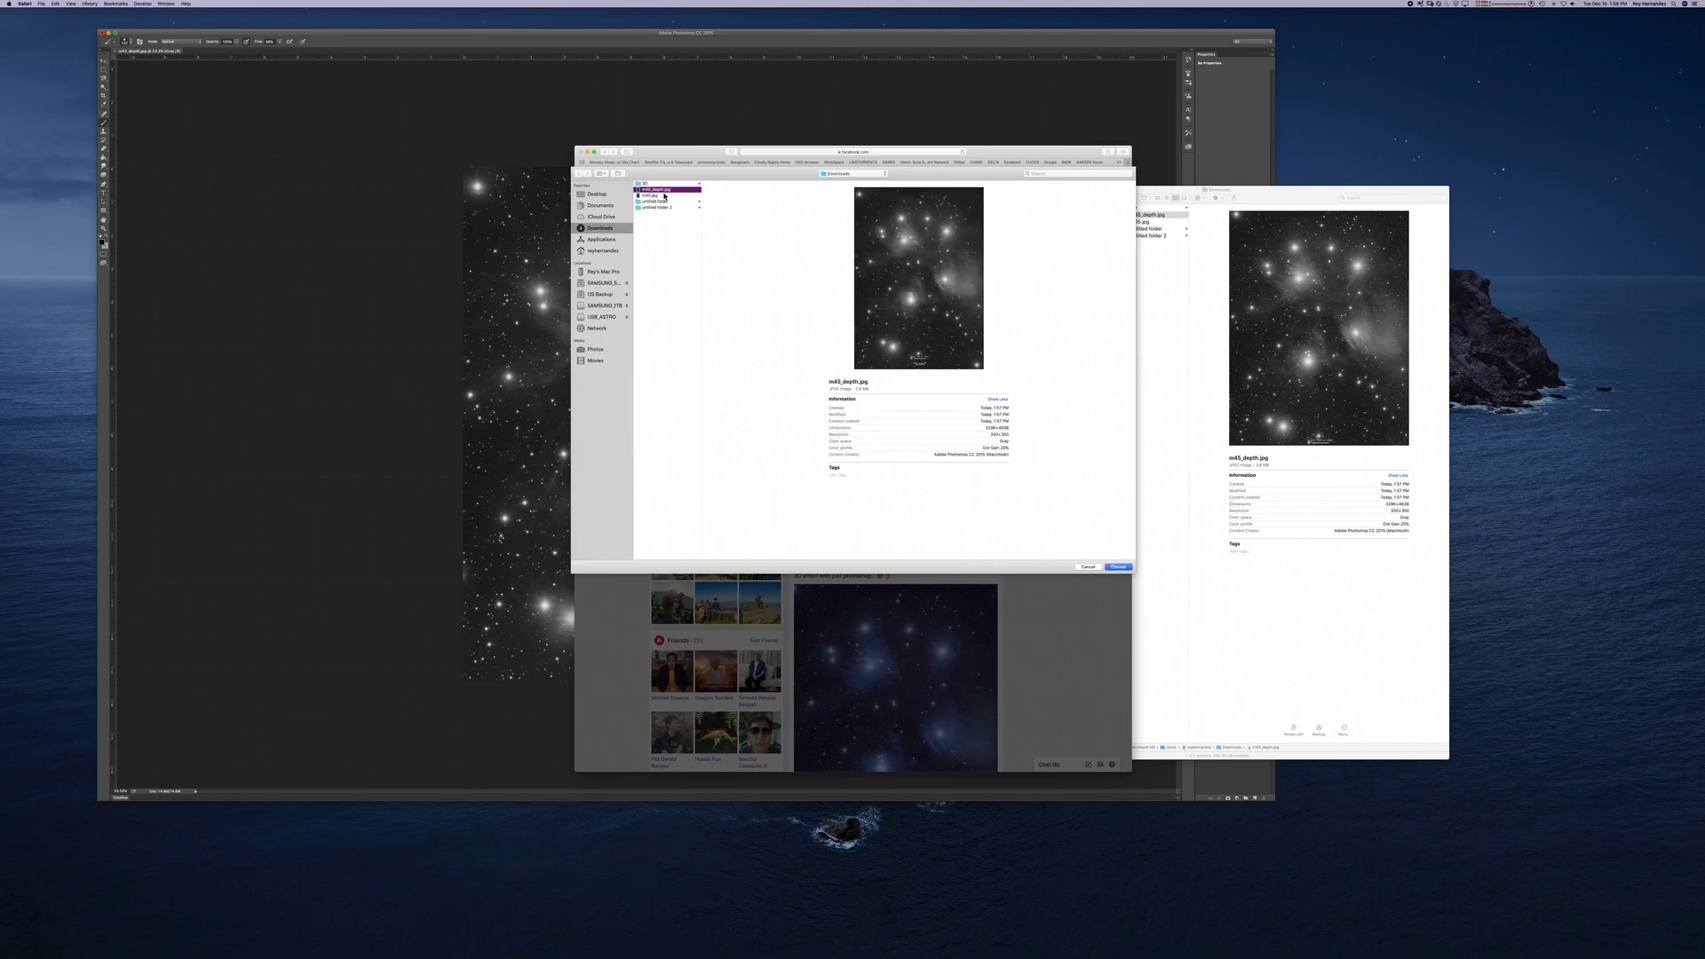
{"action": "left_click", "coordinate": [1121, 567]}
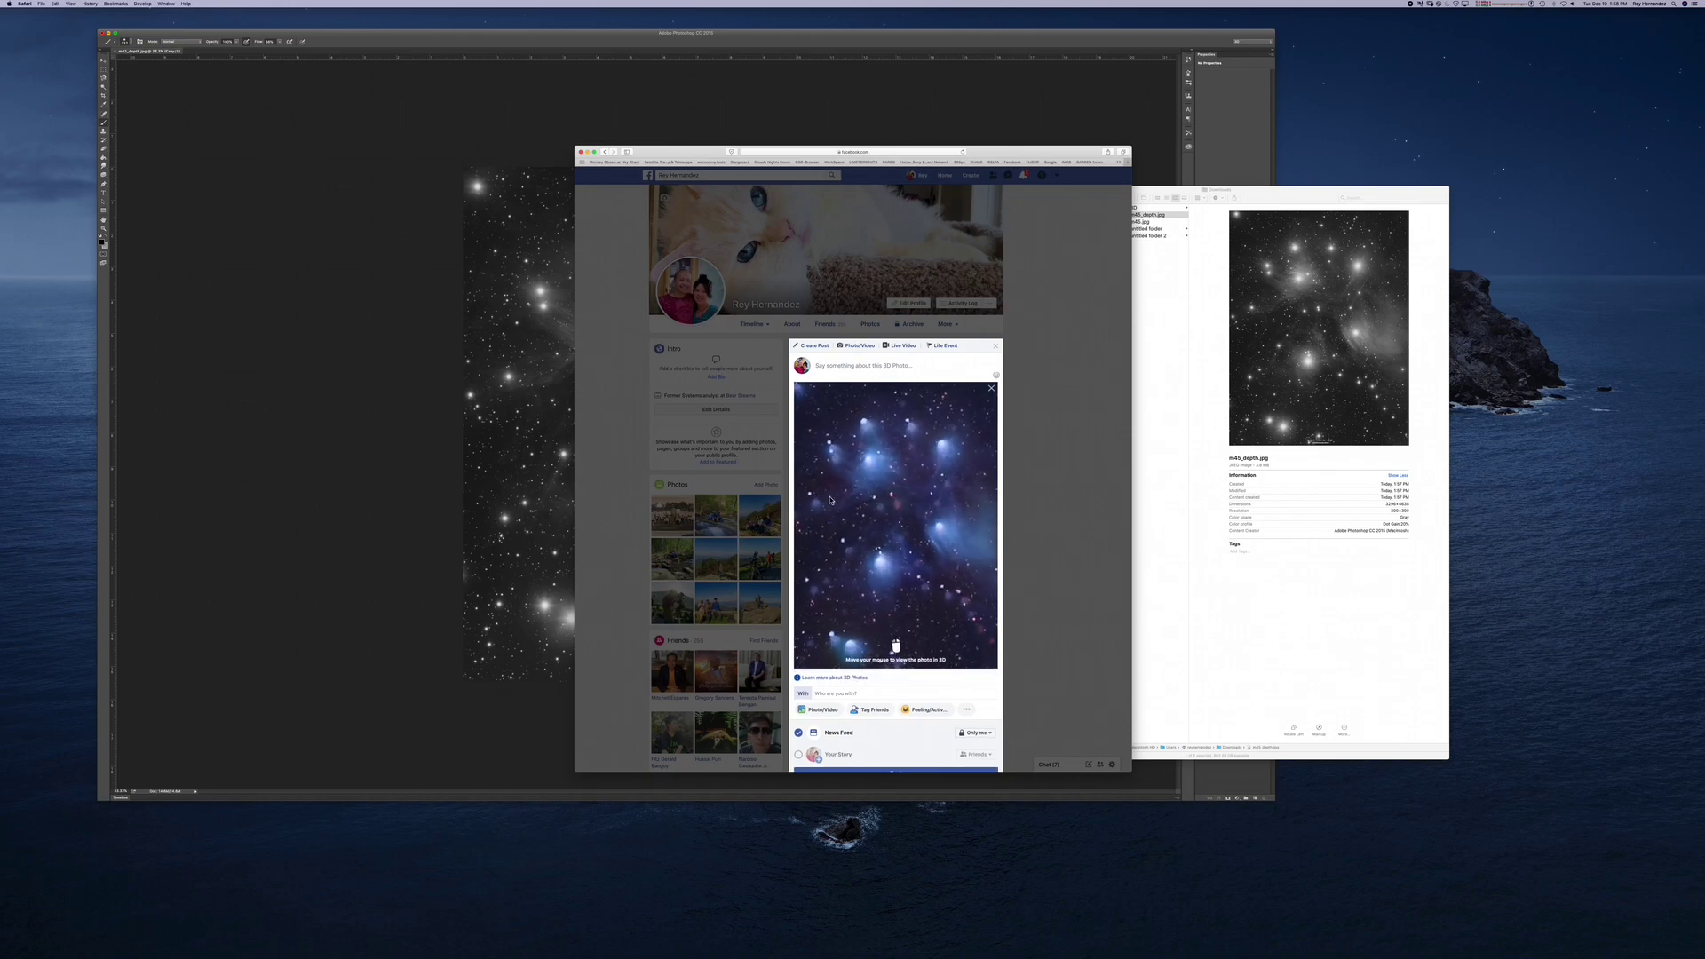
Examine the enlarged 3D photo preview and remove the 3D photo from the post.
{"action": "scroll", "coordinate": [846, 480], "scroll_direction": "up", "scroll_amount": 5}
{"action": "scroll", "coordinate": [846, 481], "scroll_direction": "up", "scroll_amount": 2}
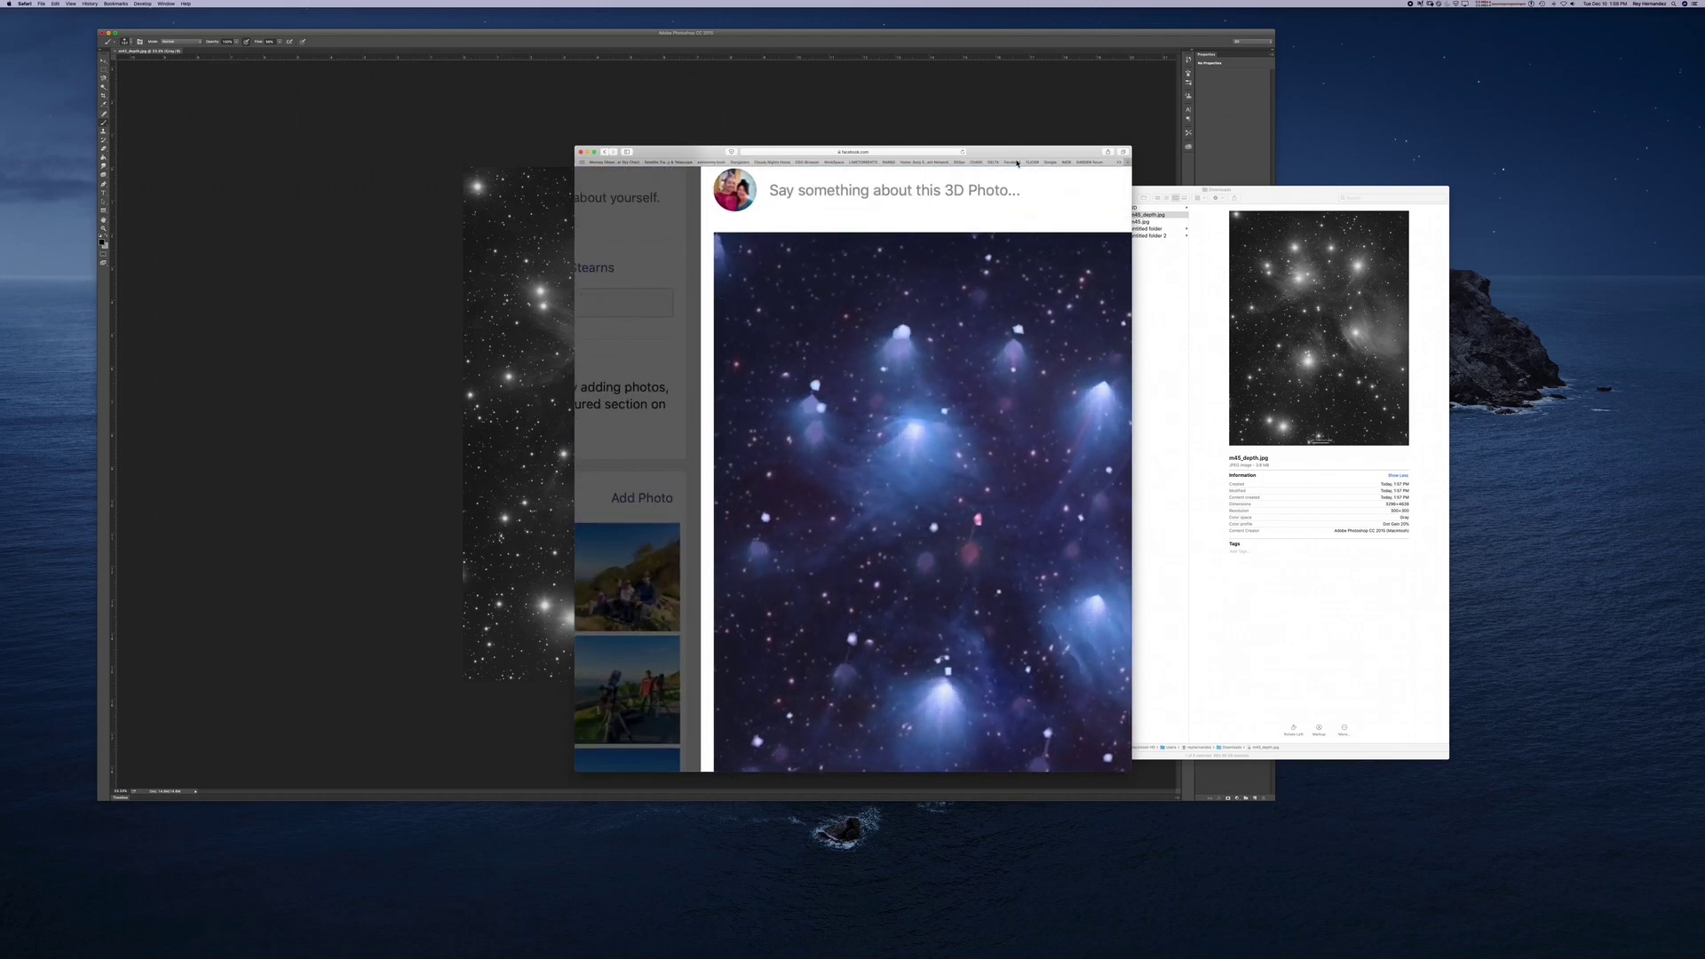
{"action": "left_click_drag", "start_coordinate": [1016, 153], "coordinate": [808, 98]}
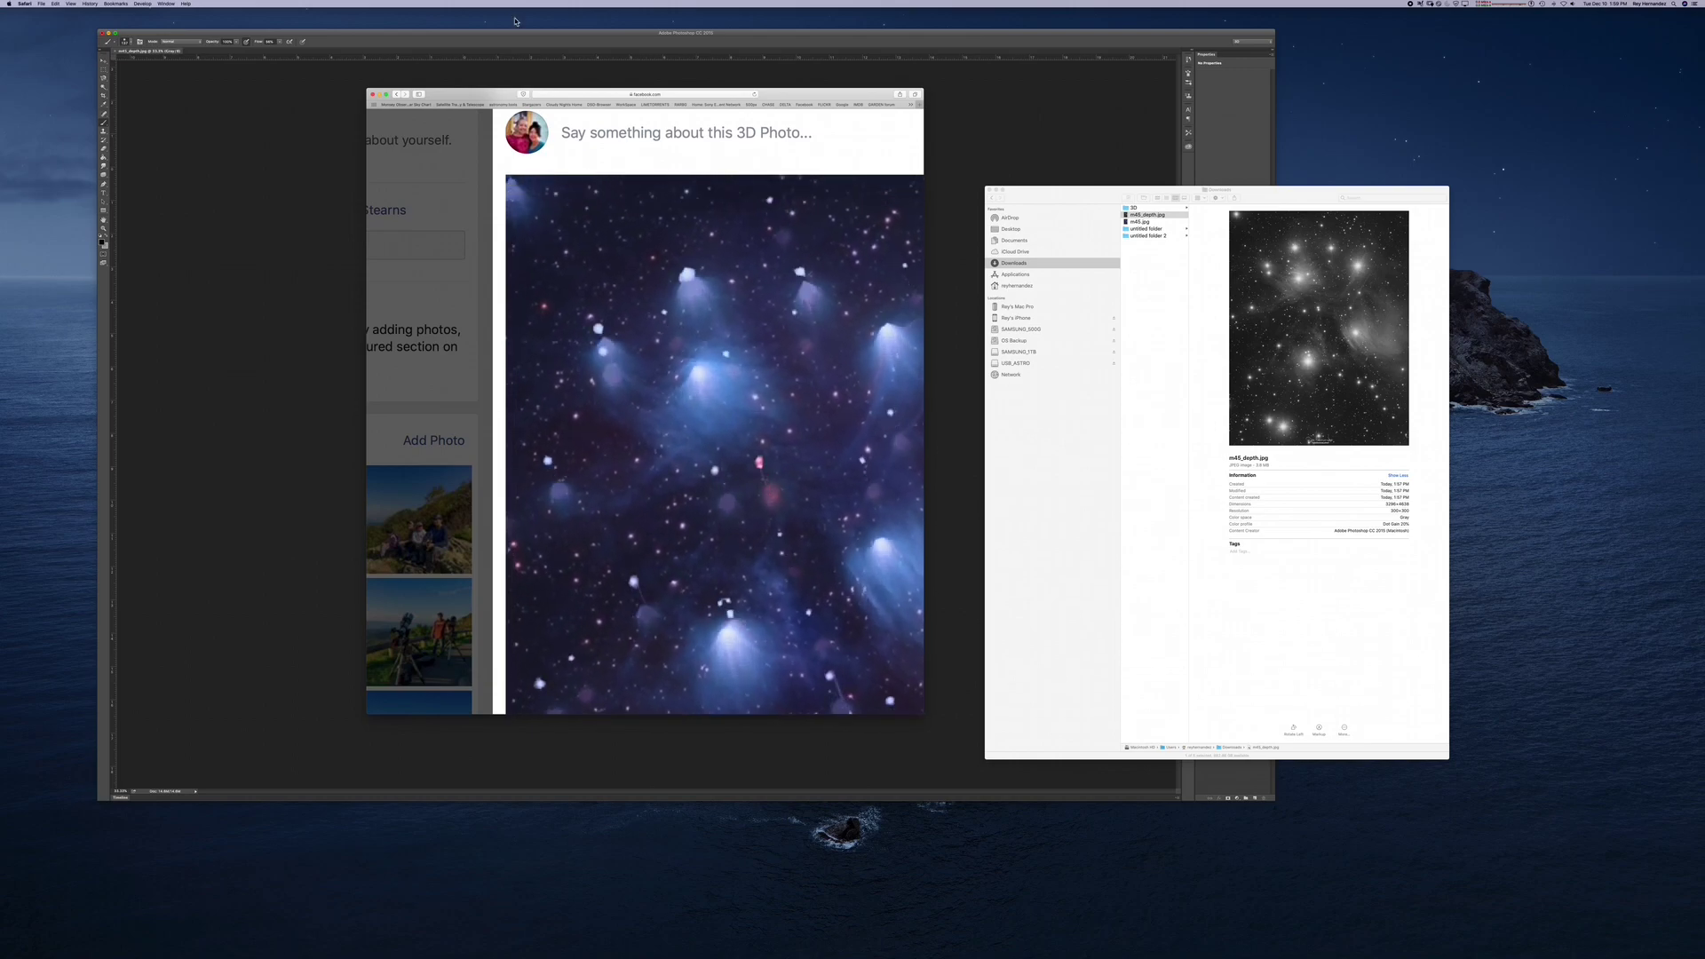
{"action": "key", "text": "super+0"}
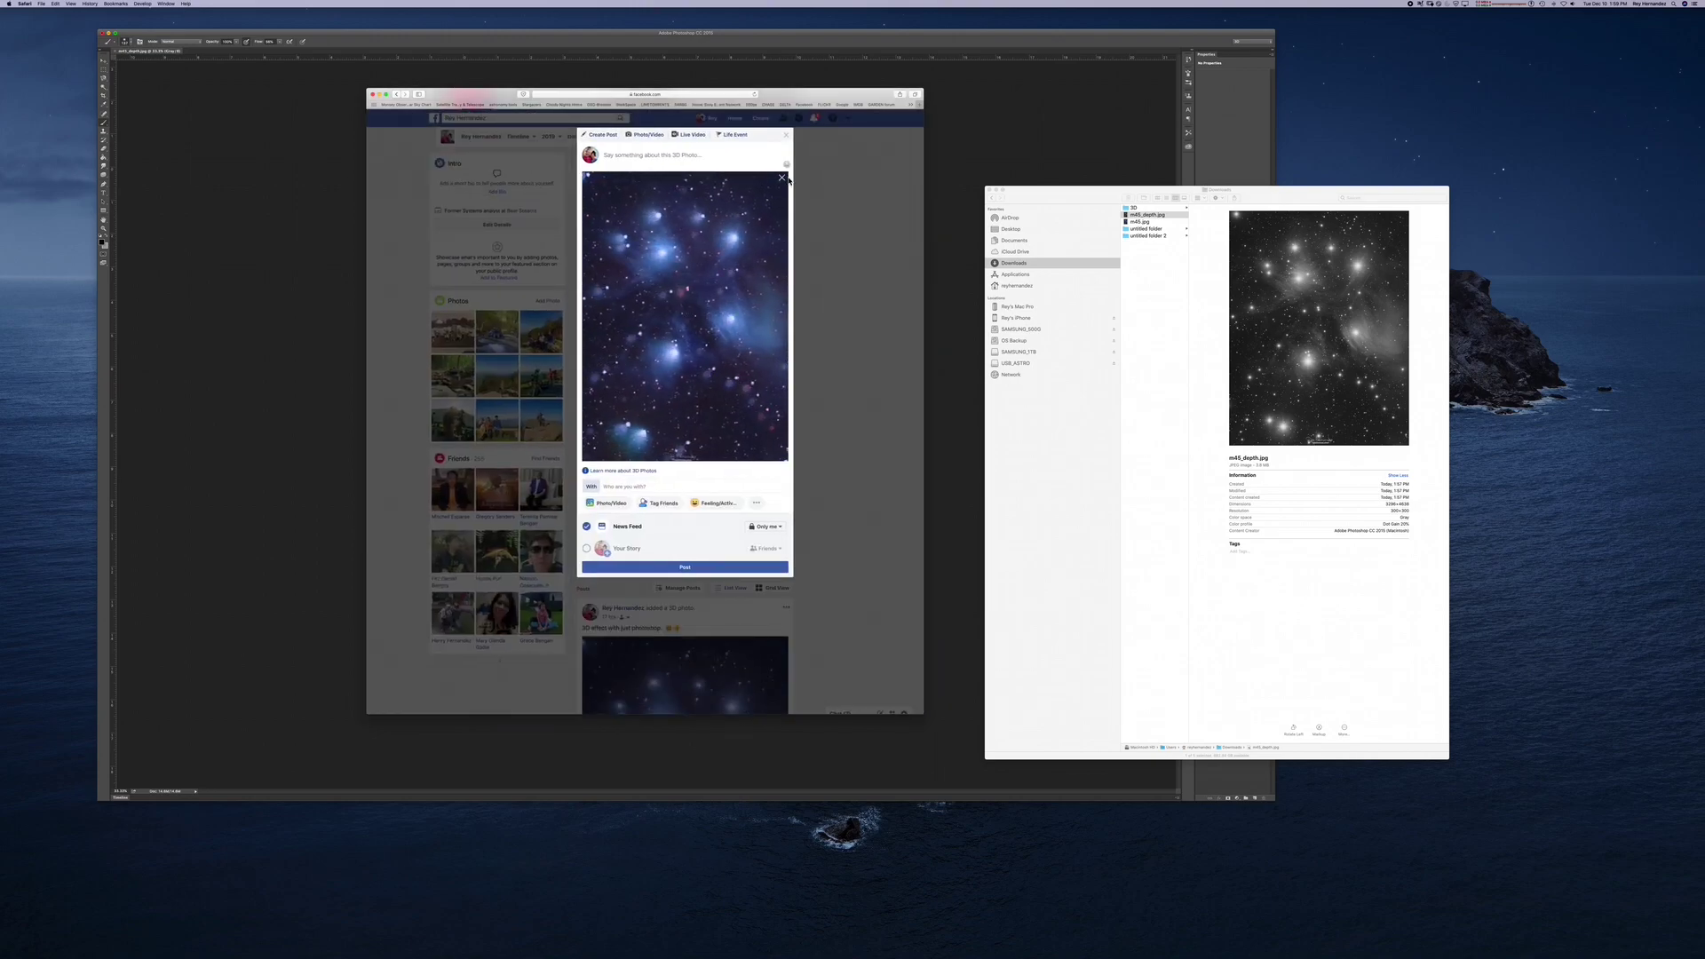
{"action": "left_click", "coordinate": [782, 177]}
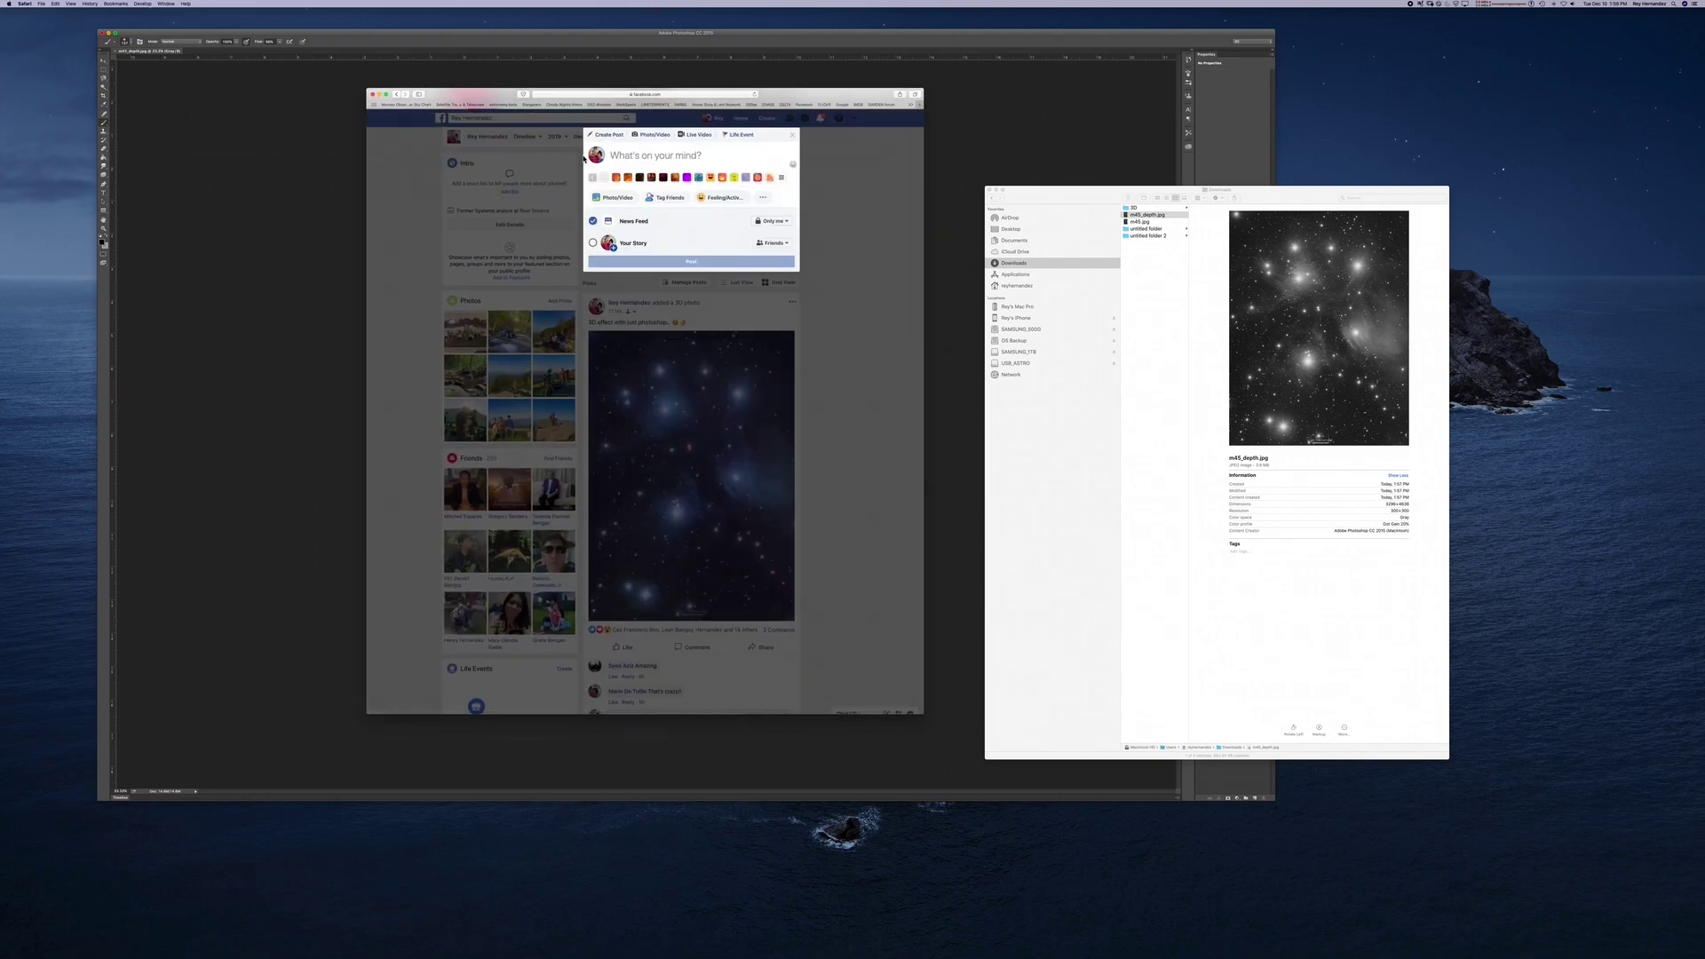
Return to the depth image in Photoshop, set the foreground color to medium gray and activate the Brush tool.
{"action": "left_click", "coordinate": [219, 158]}
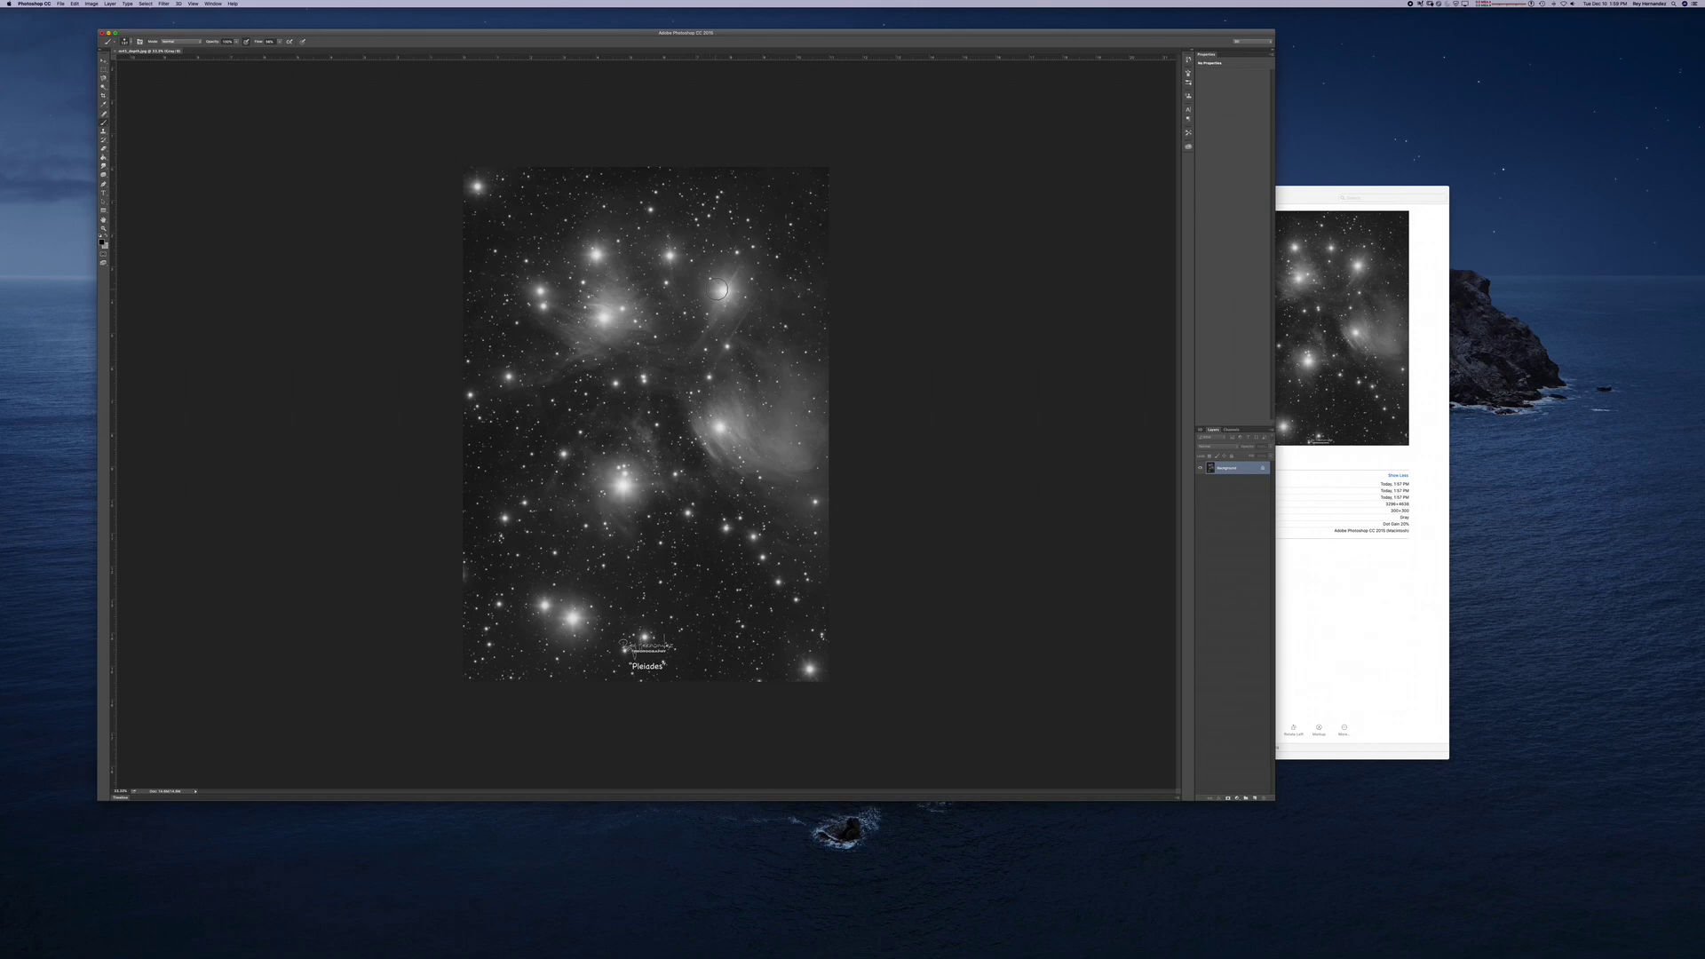
{"action": "left_click", "coordinate": [101, 243]}
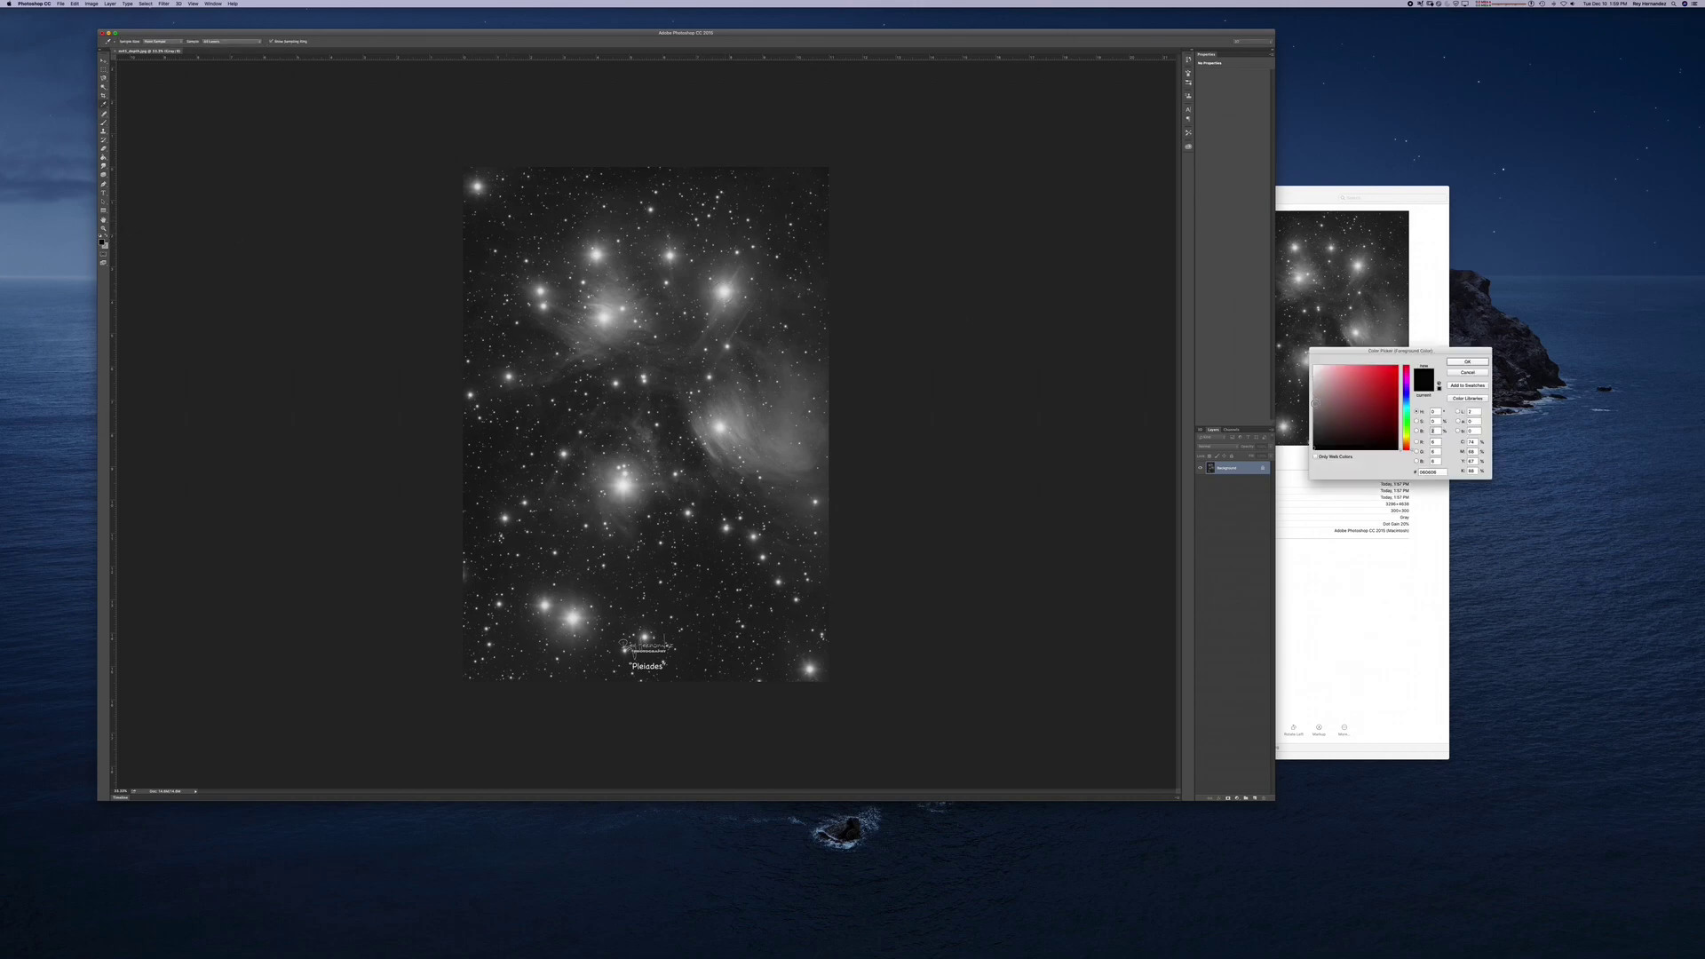
{"action": "left_click", "coordinate": [1315, 411]}
{"action": "left_click_drag", "start_coordinate": [1332, 357], "coordinate": [901, 402]}
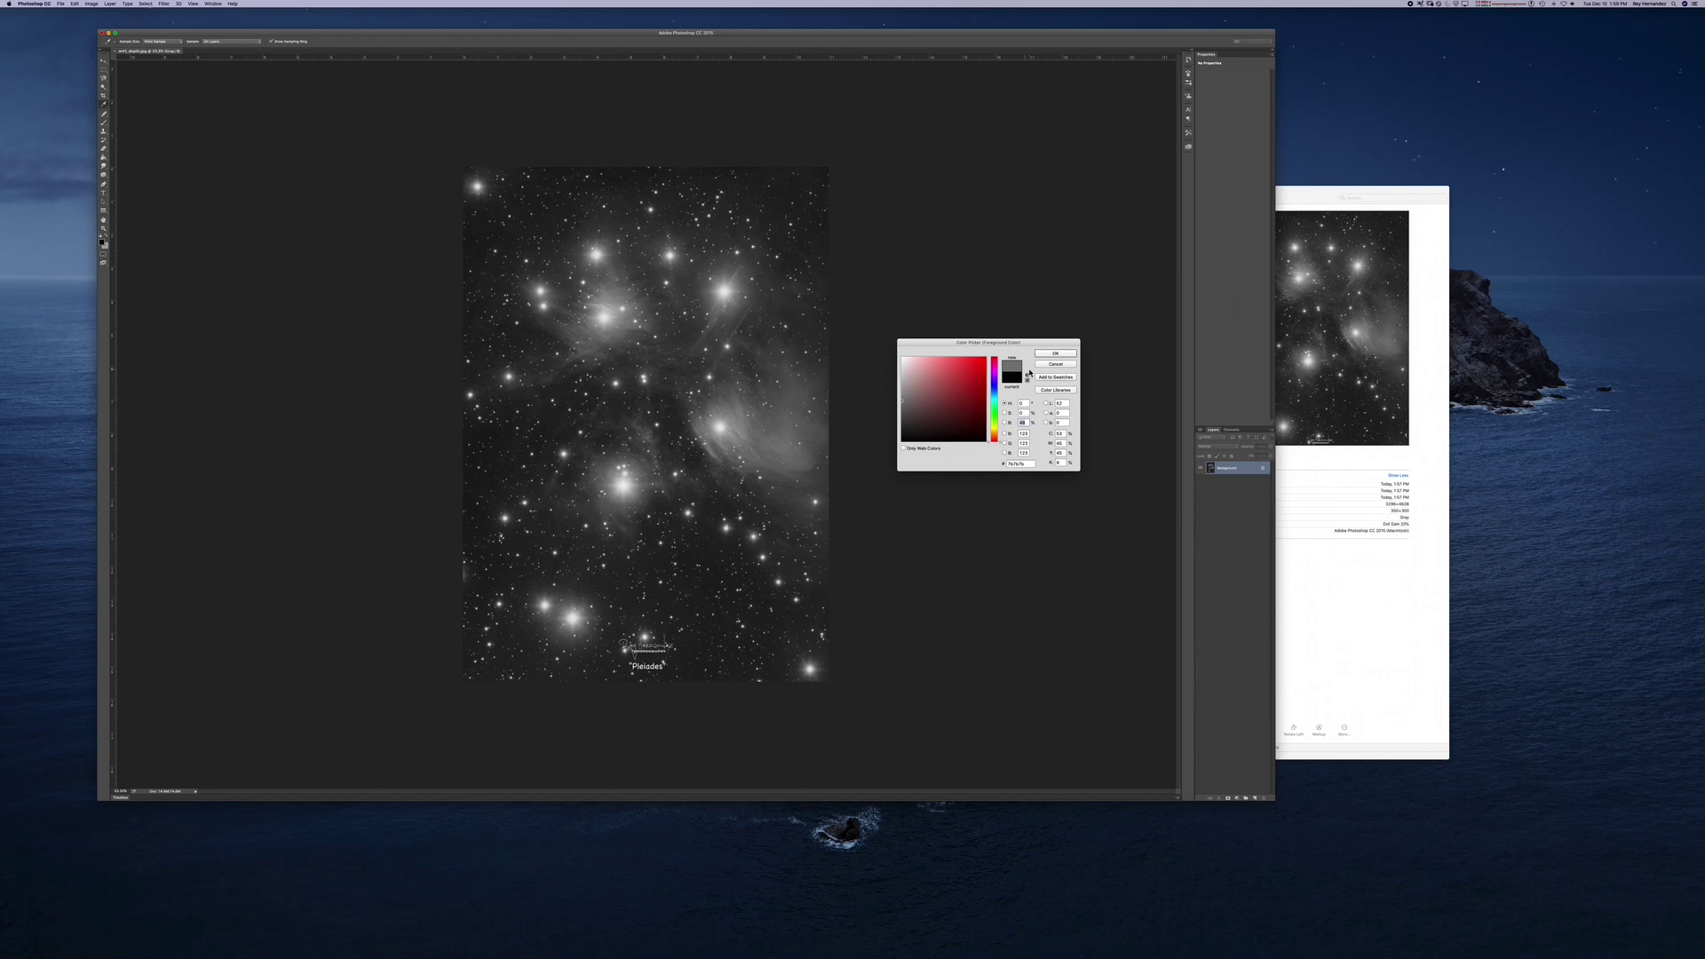
{"action": "left_click", "coordinate": [1054, 354]}
{"action": "key", "text": "b"}
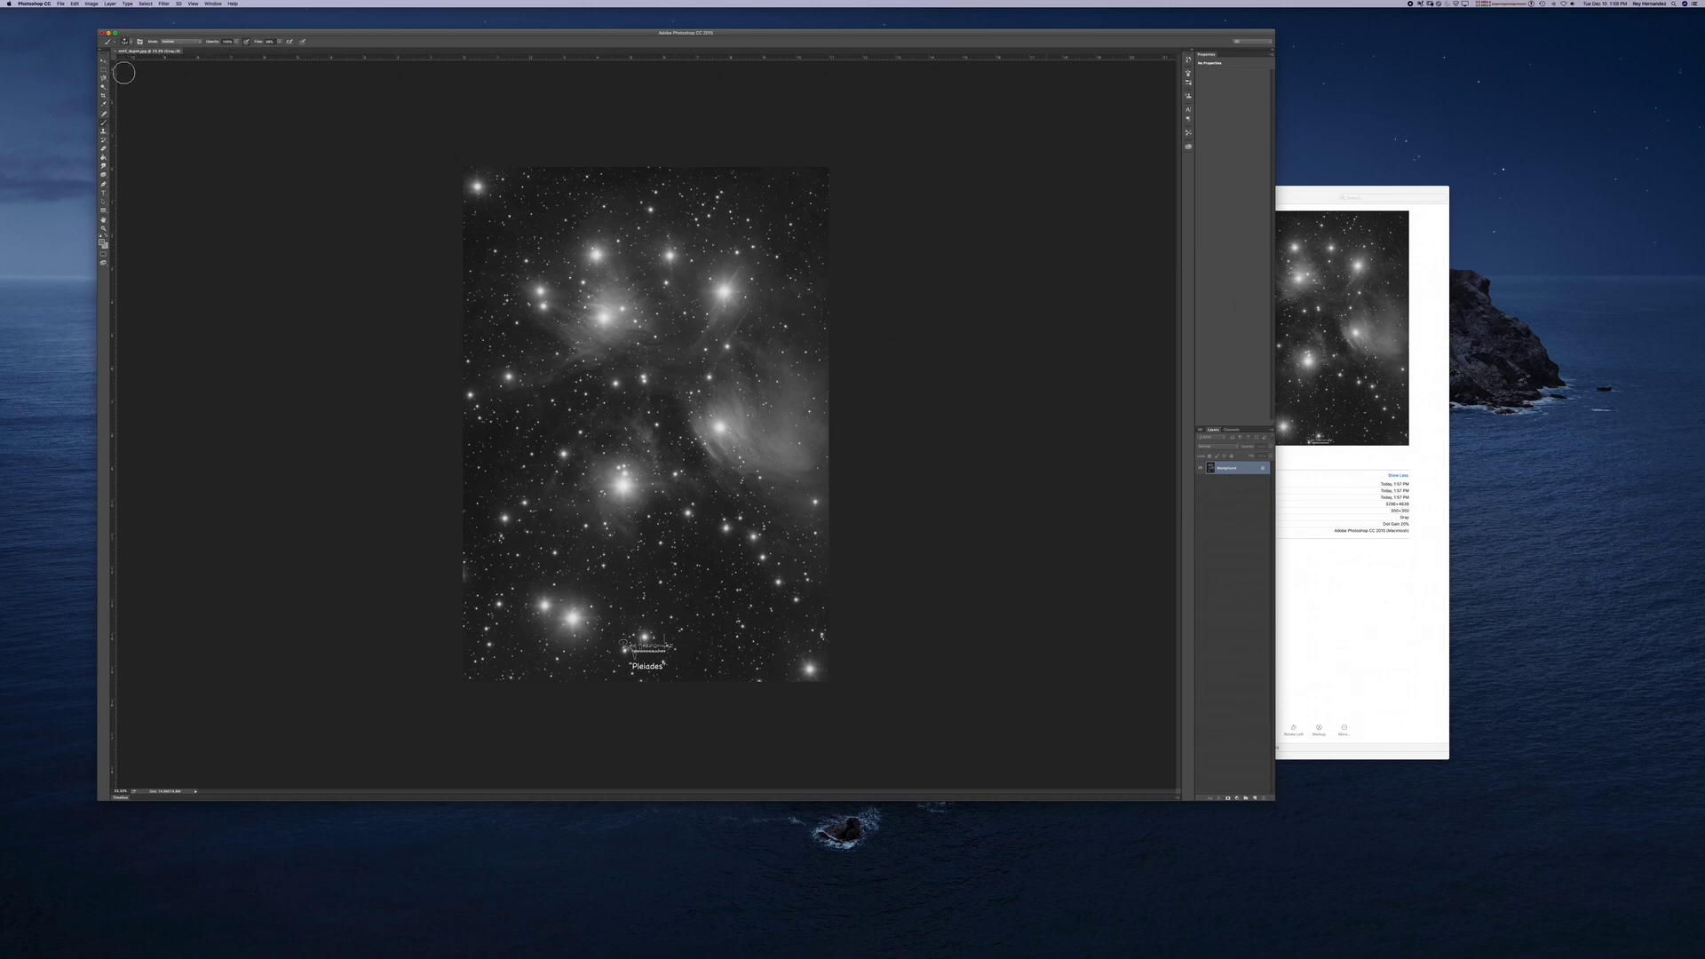
Adjust the brush and paint medium-gray dots over the large bright stars, including the lower pair, the two corner stars and the upper-middle star.
{"action": "left_click", "coordinate": [132, 43]}
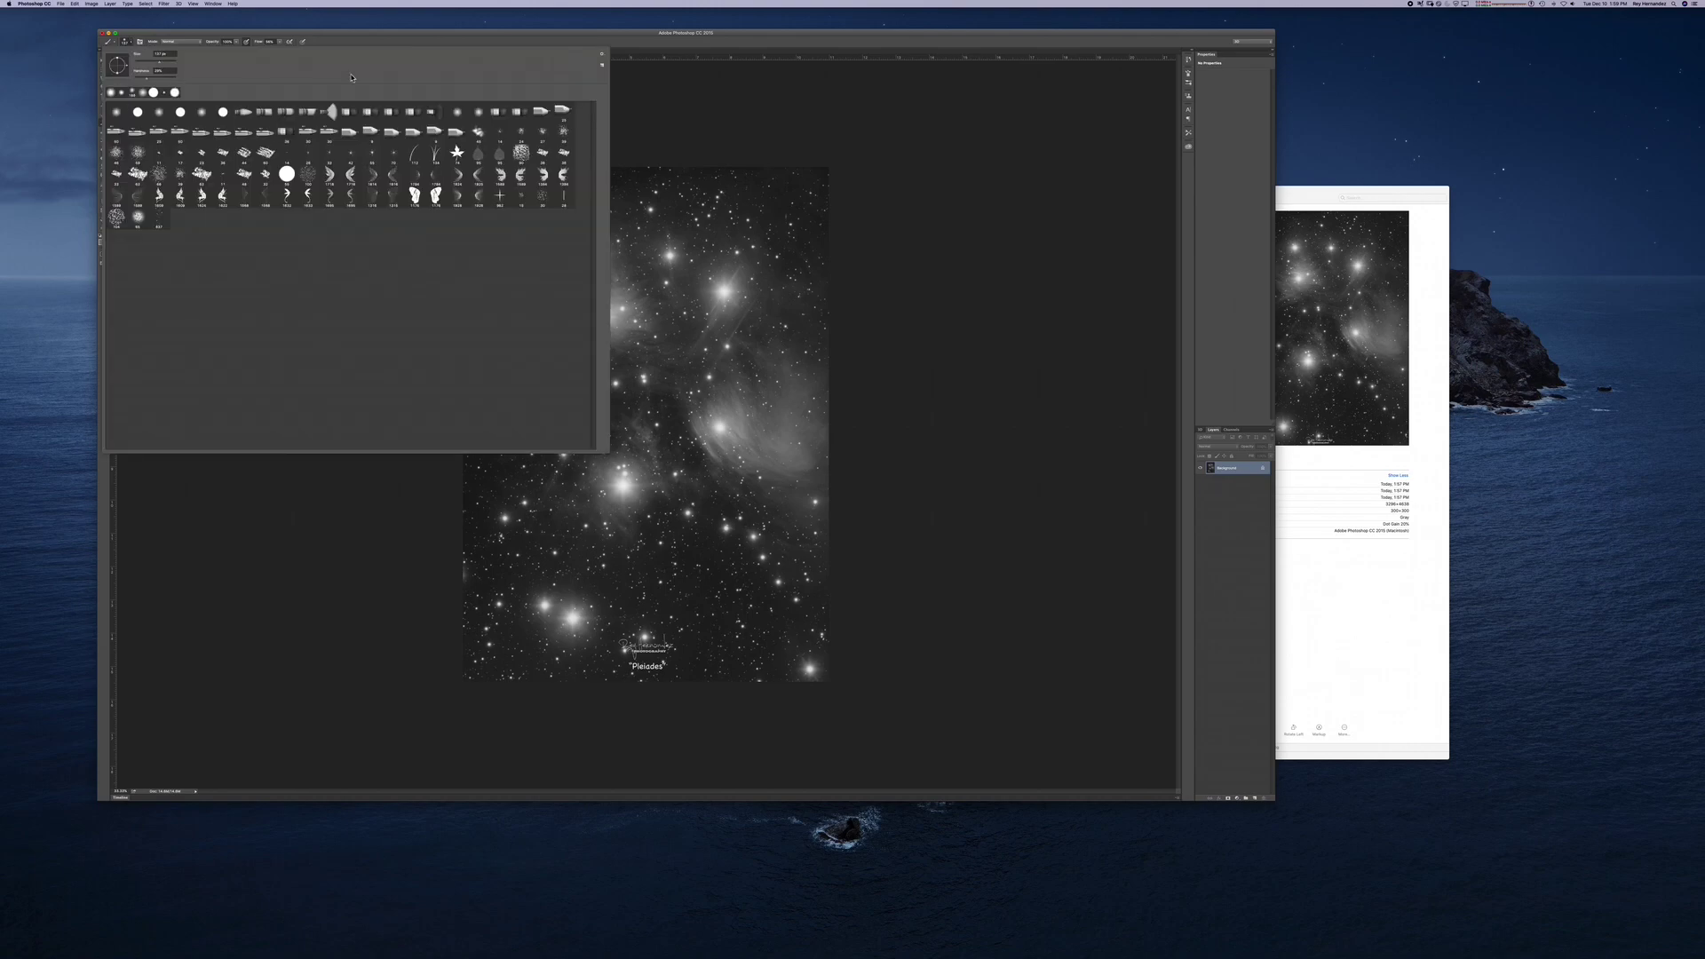
{"action": "left_click", "coordinate": [716, 114]}
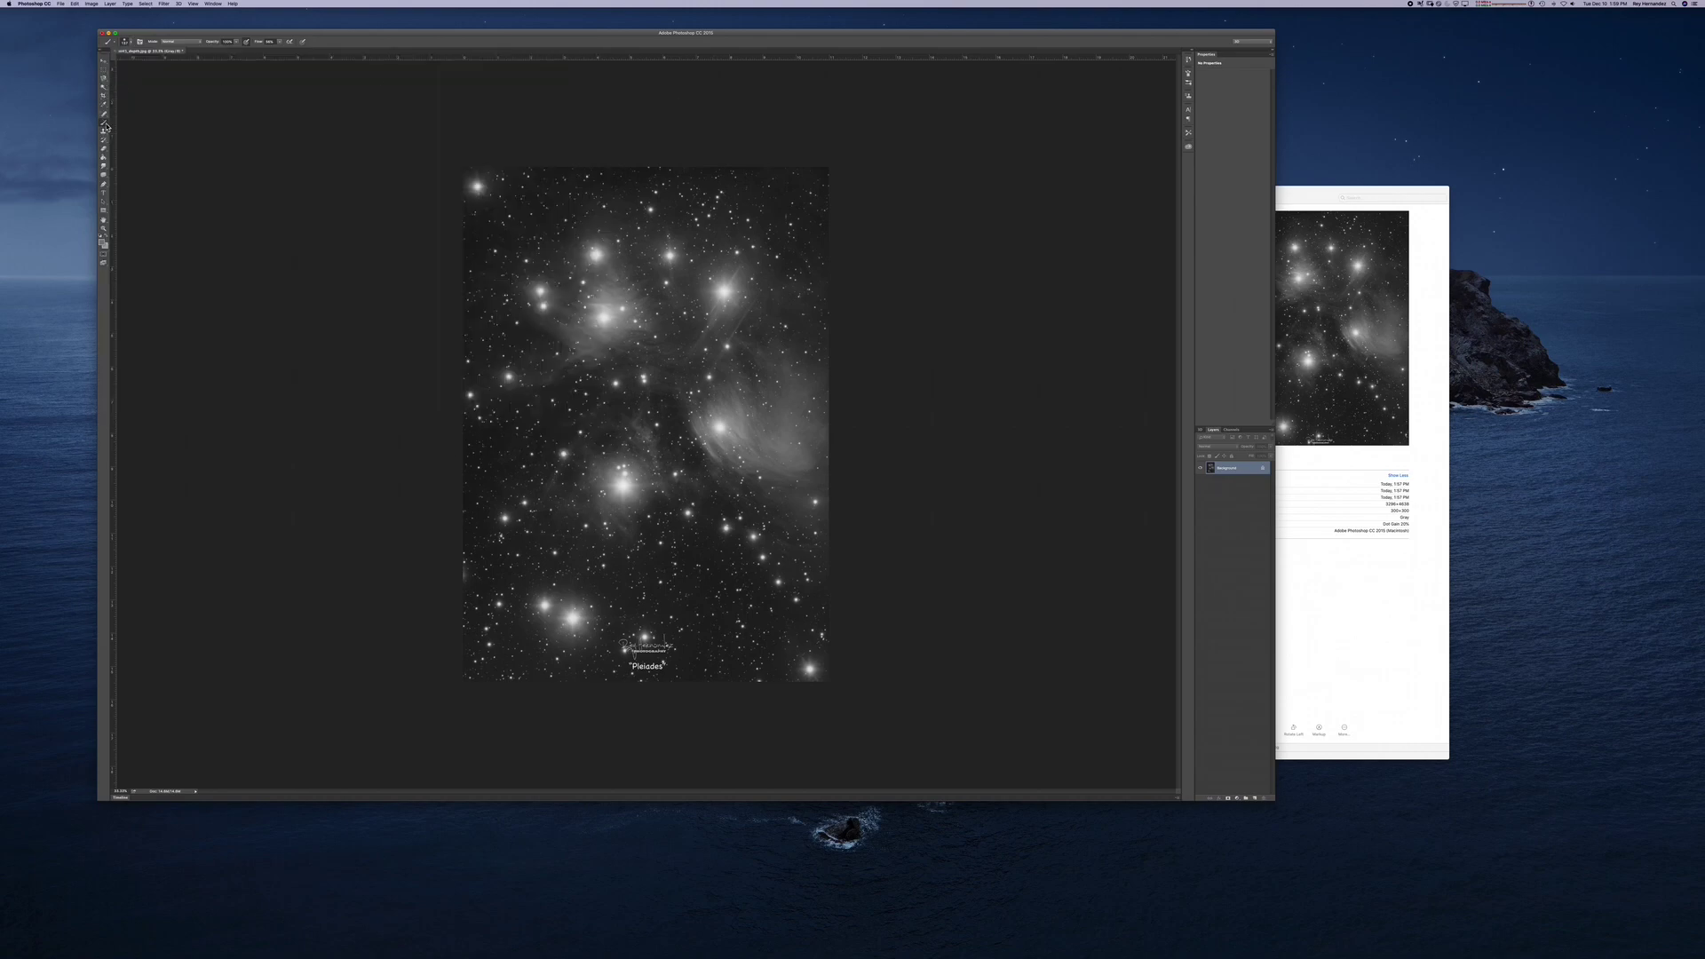
{"action": "left_click", "coordinate": [131, 42]}
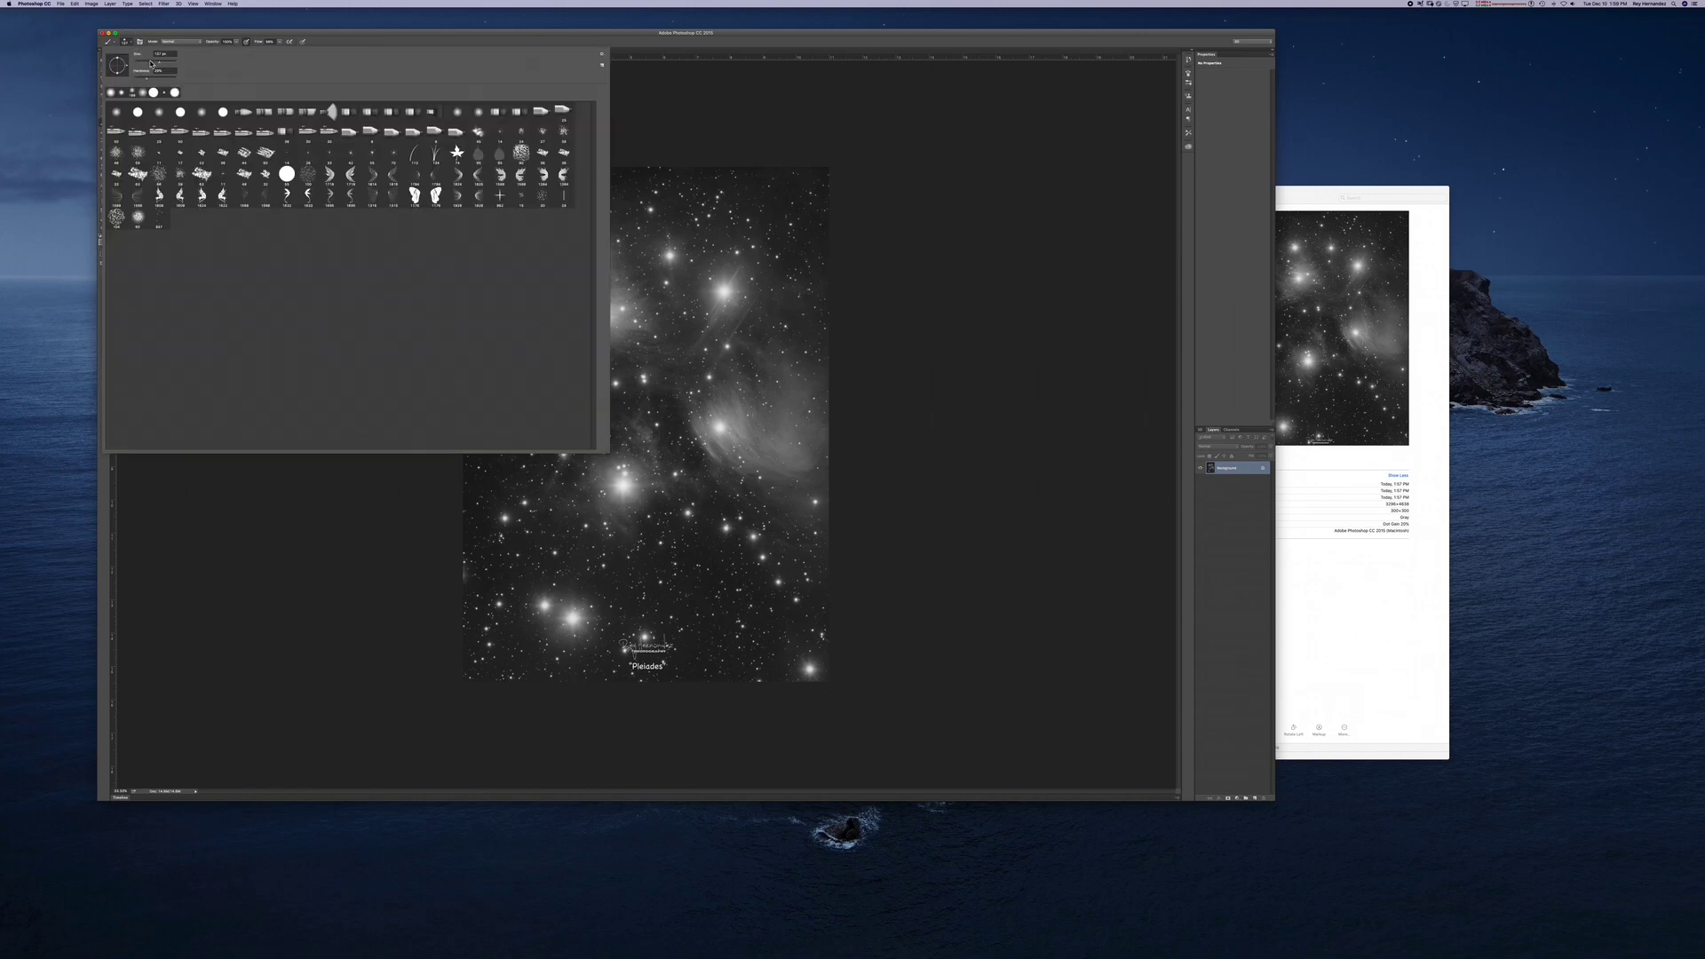
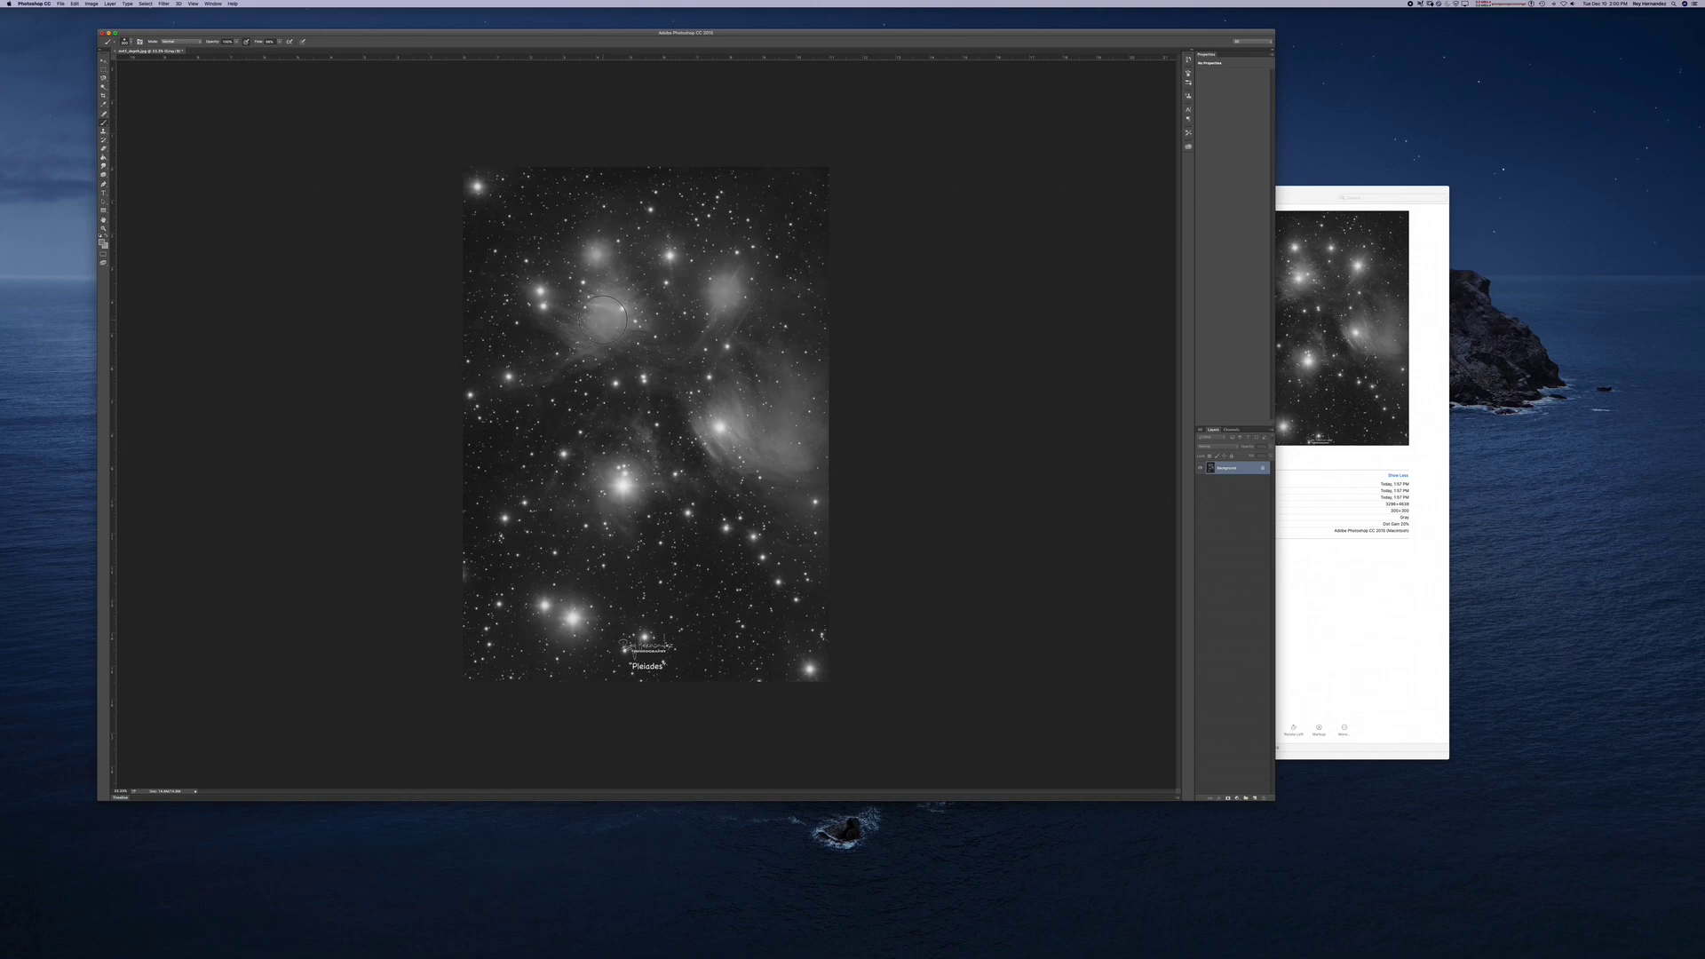
{"action": "left_click", "coordinate": [622, 482]}
{"action": "left_click", "coordinate": [720, 428]}
{"action": "left_click", "coordinate": [622, 479]}
{"action": "left_click", "coordinate": [573, 619]}
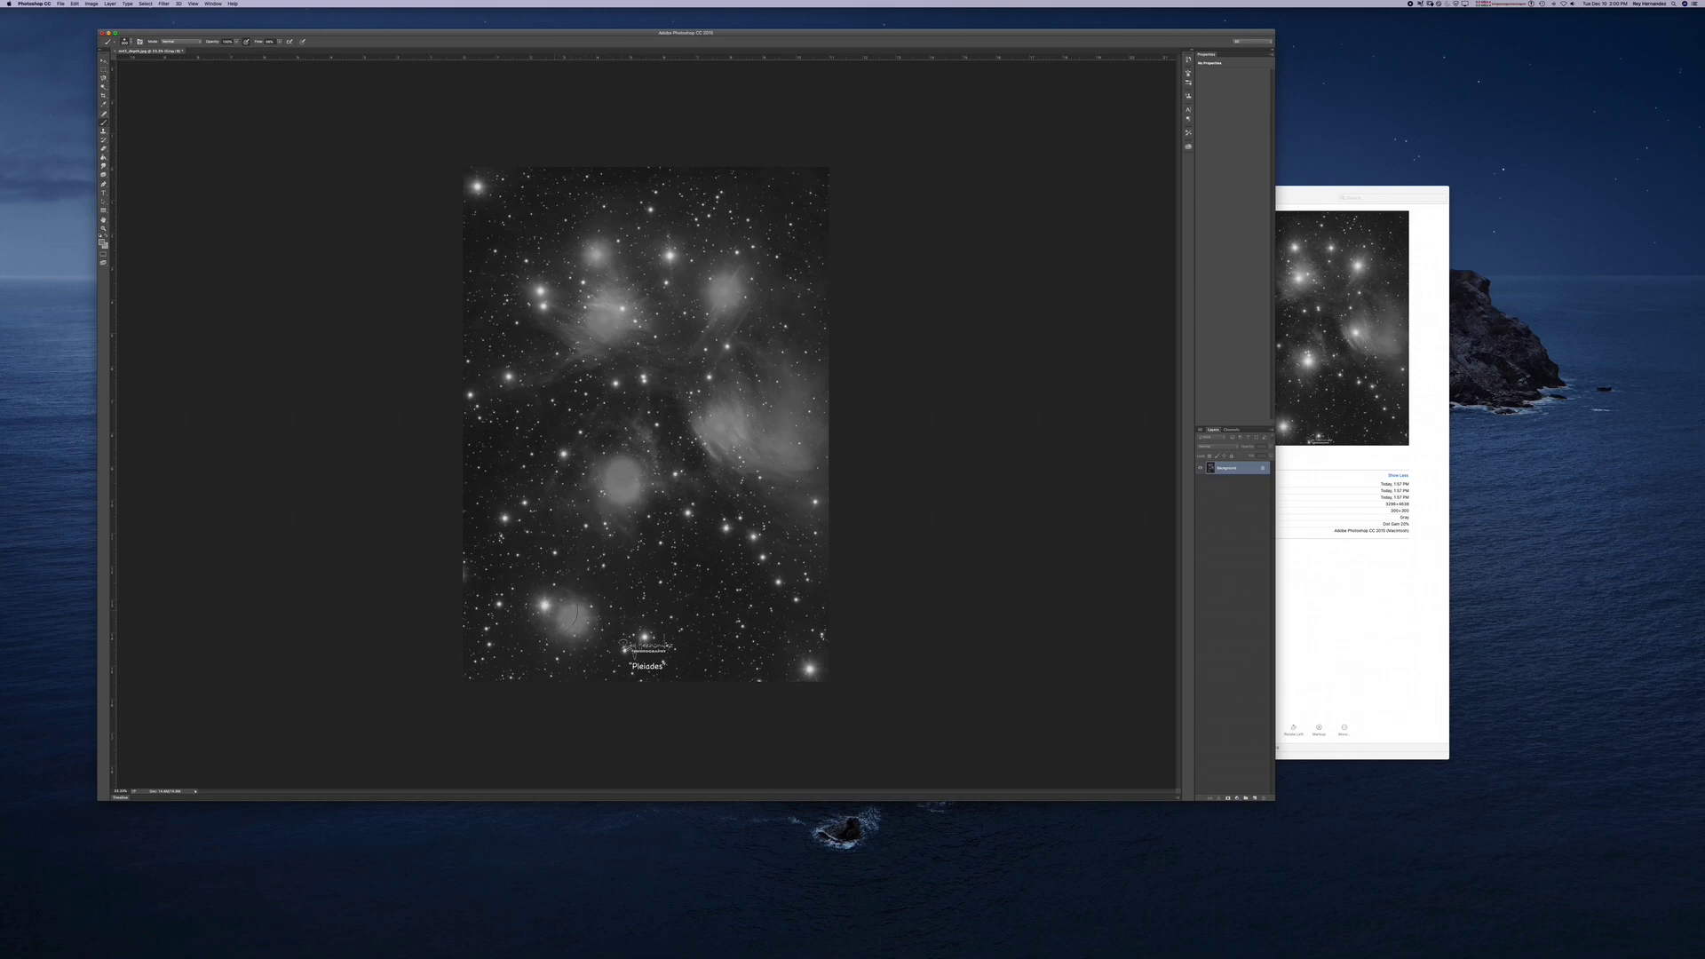
{"action": "left_click", "coordinate": [544, 607]}
{"action": "left_click", "coordinate": [540, 297]}
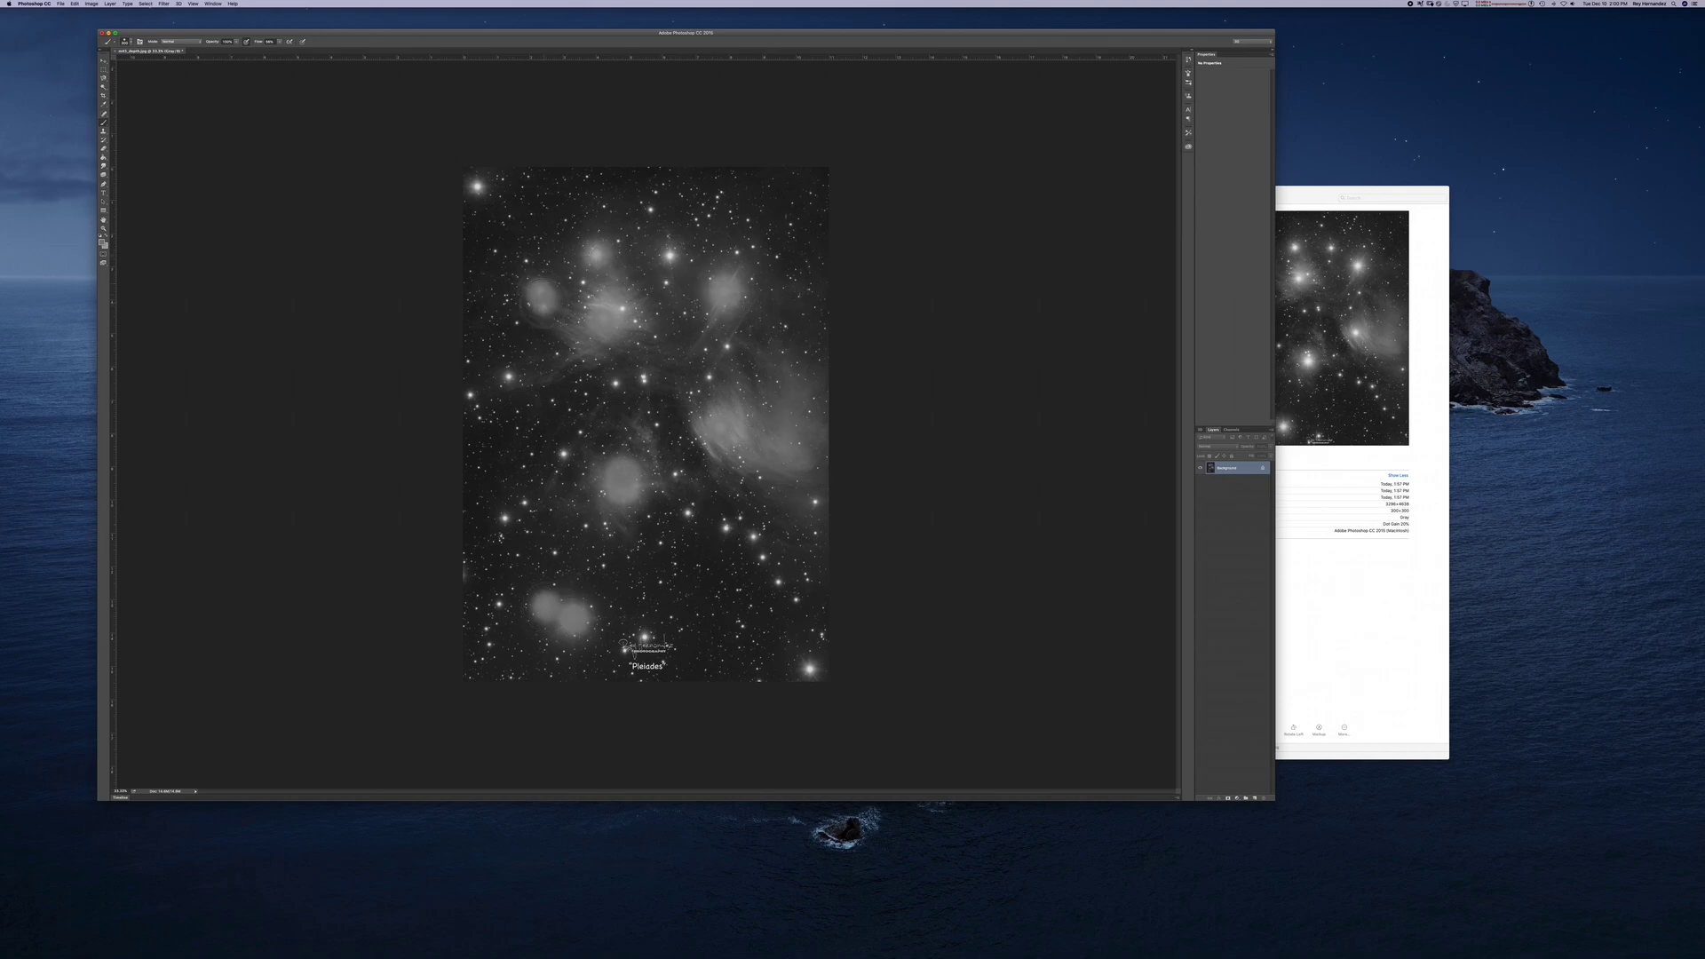
{"action": "left_click", "coordinate": [477, 187]}
{"action": "left_click", "coordinate": [811, 669]}
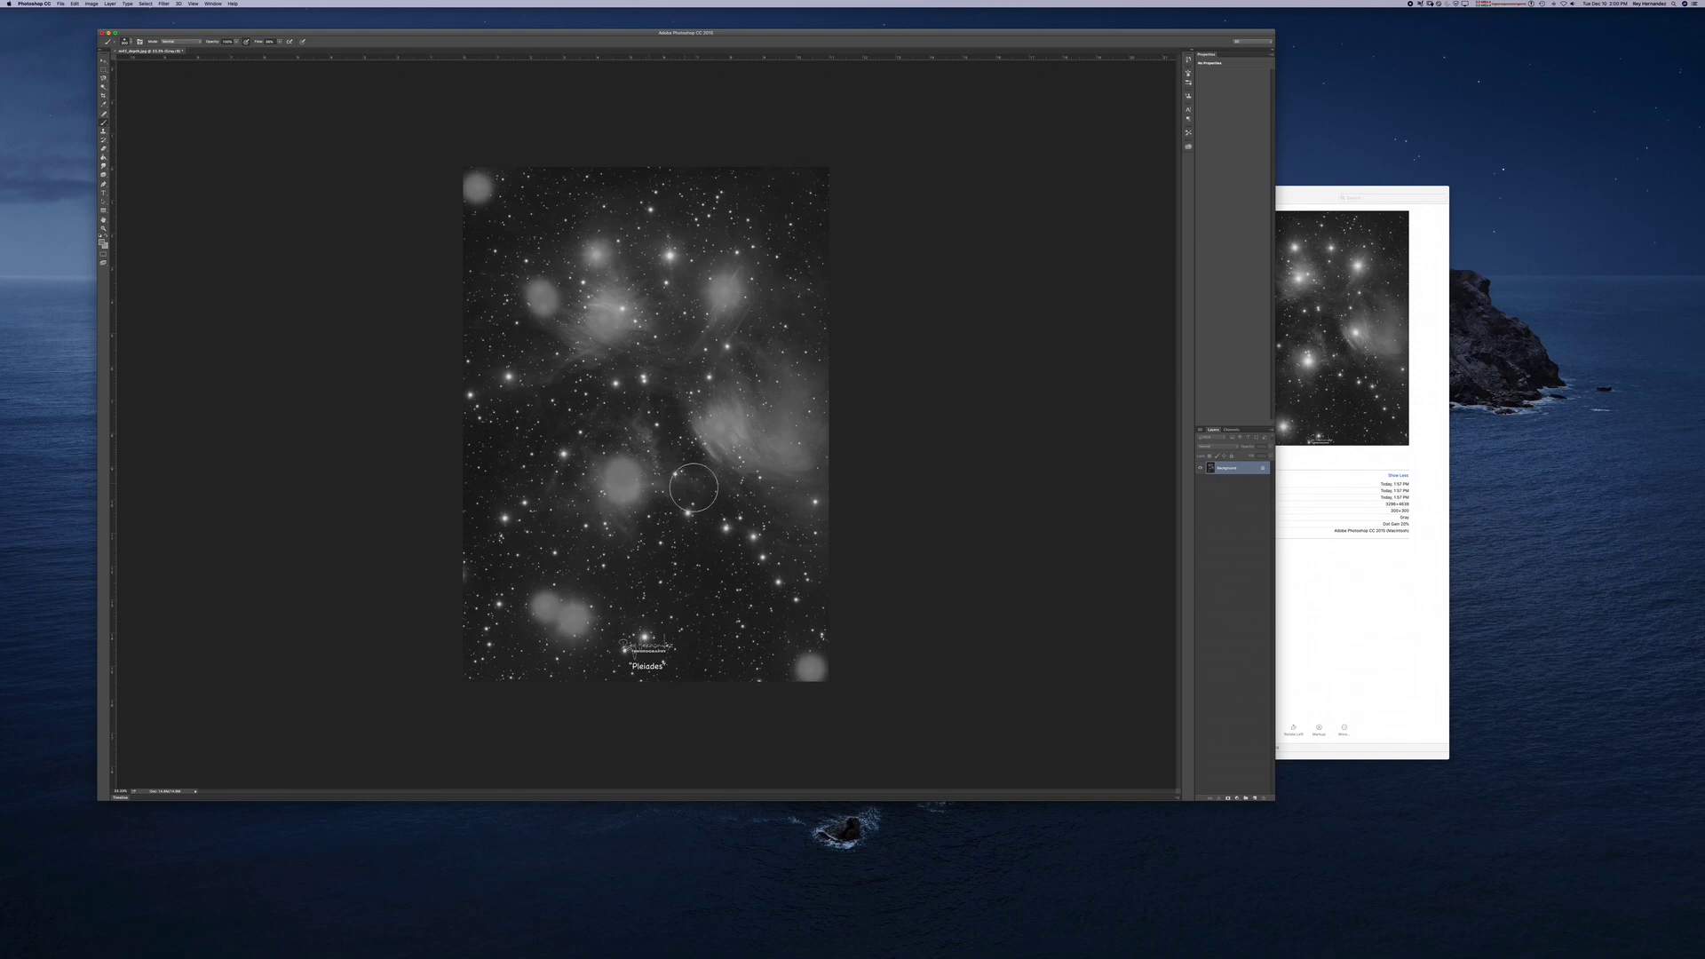
{"action": "left_click", "coordinate": [669, 255]}
Reduce the brush size and check the star positions in the full-color m45.jpg in Preview, closing it when done.
{"action": "left_click", "coordinate": [130, 43]}
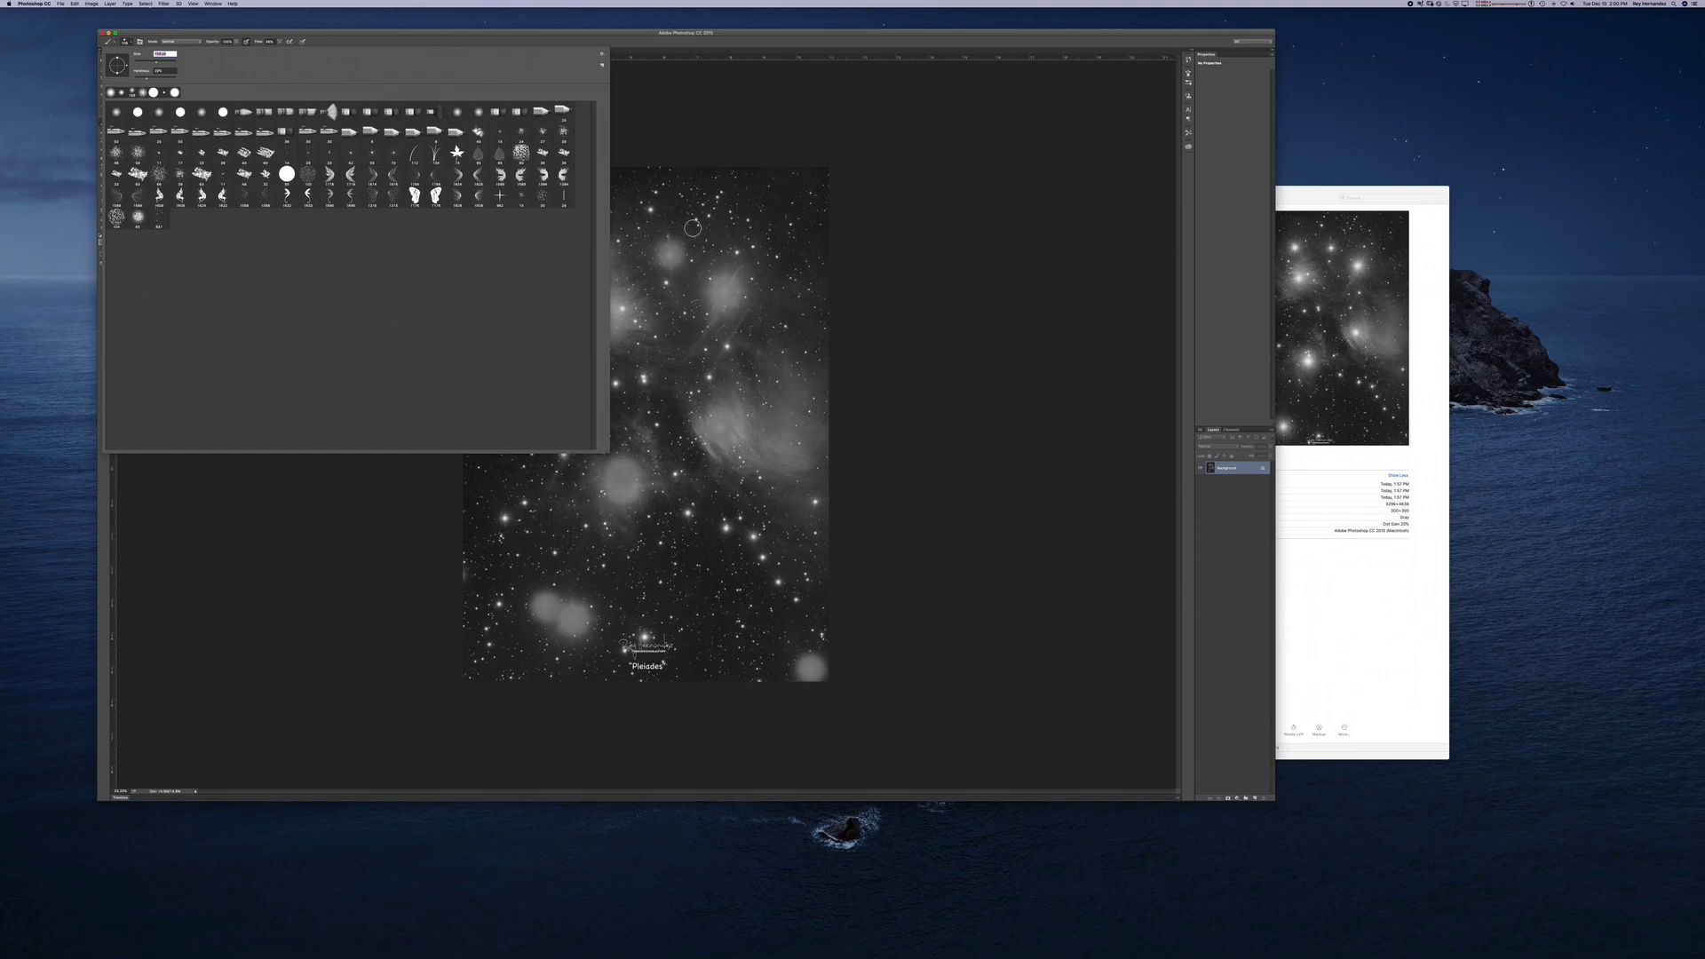
{"action": "key", "text": "Return"}
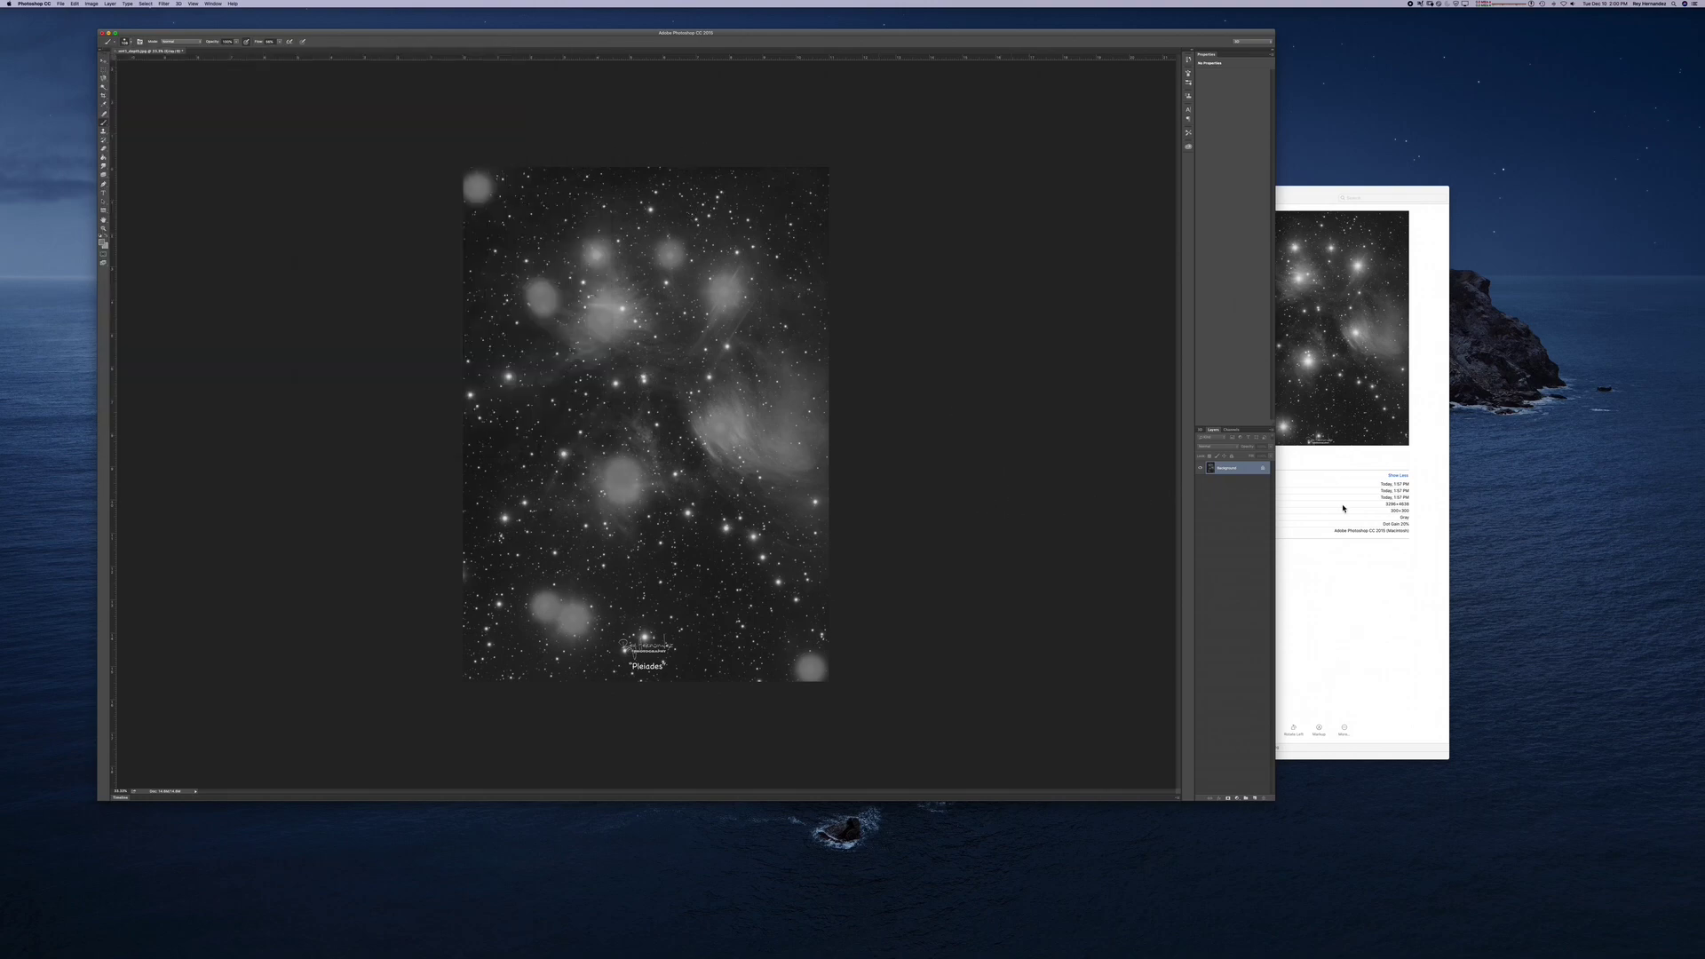
{"action": "key", "text": "super+Tab"}
{"action": "double_click", "coordinate": [1140, 221]}
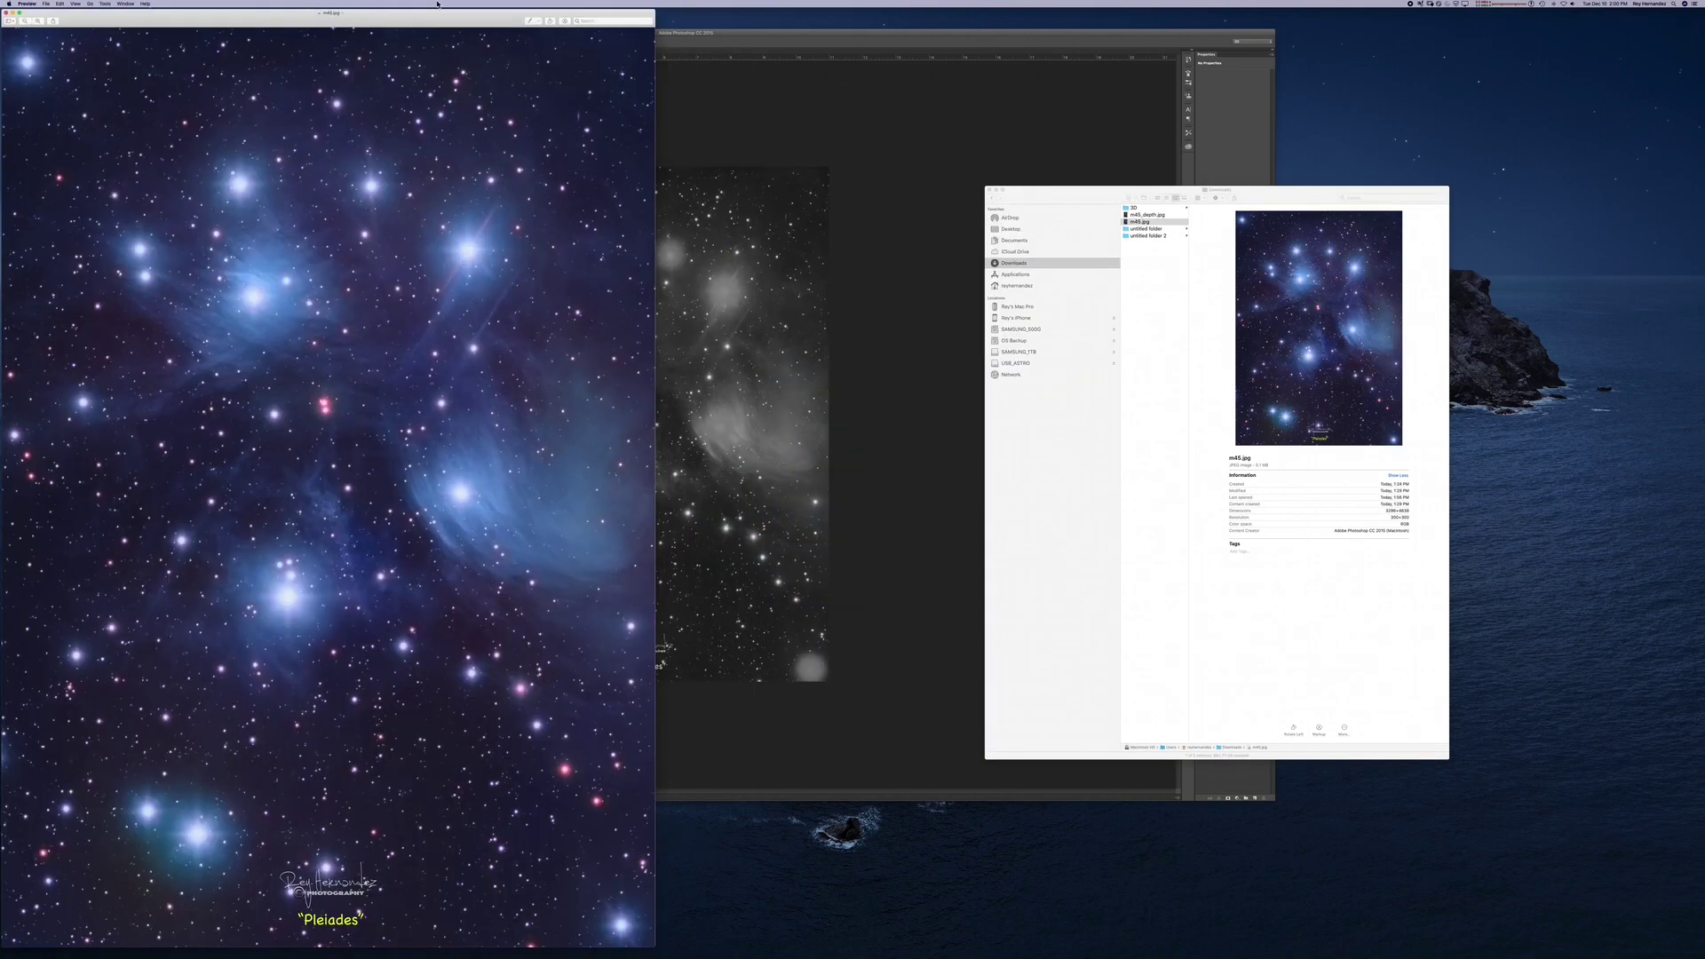
{"action": "left_click_drag", "start_coordinate": [436, 16], "coordinate": [704, 14]}
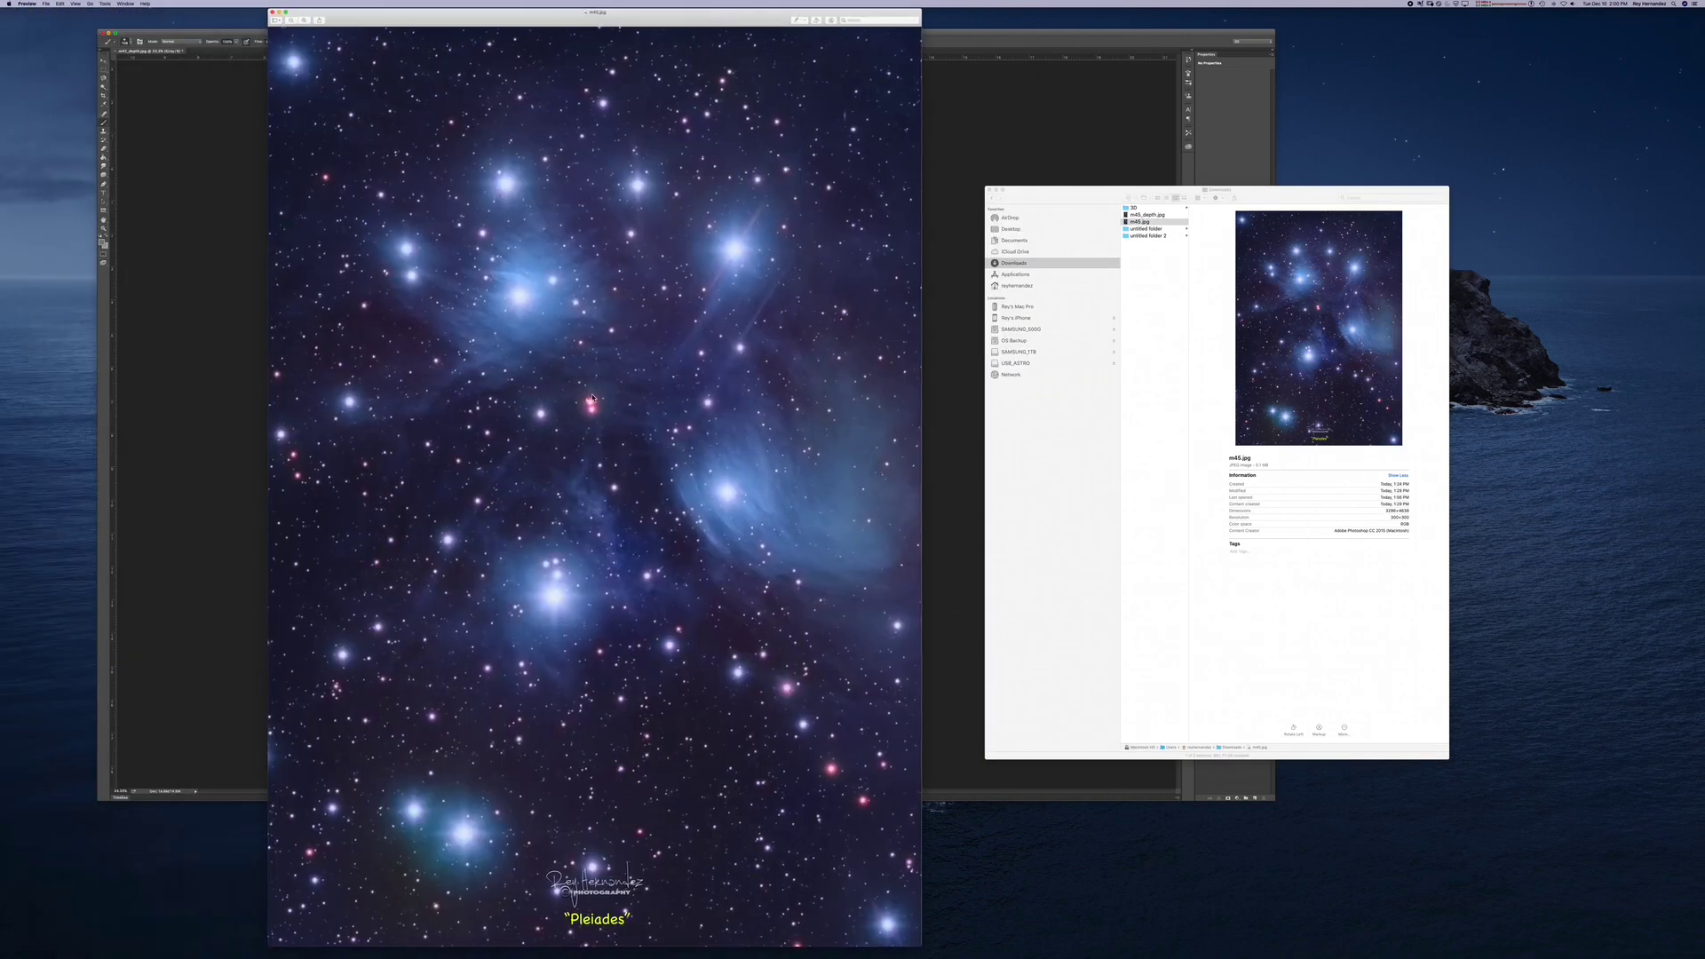
{"action": "left_click", "coordinate": [273, 11]}
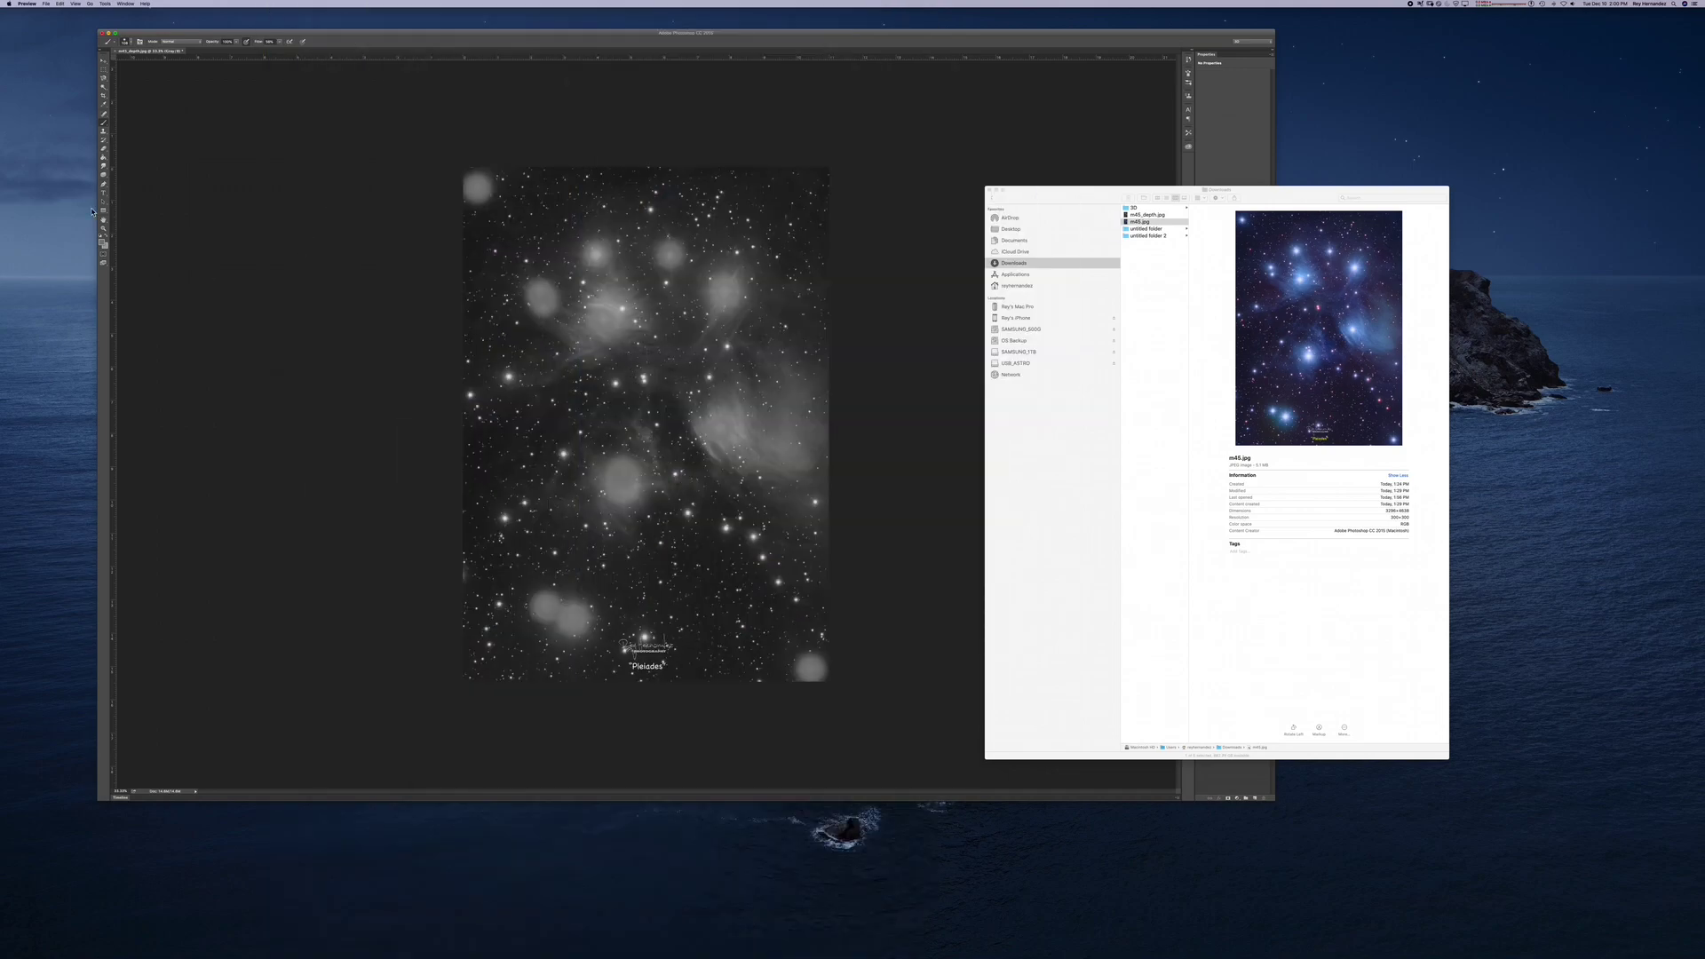
Set the foreground color to near-white and dot over the five smaller stars across the middle and left edge of the depth image.
{"action": "left_click", "coordinate": [103, 242]}
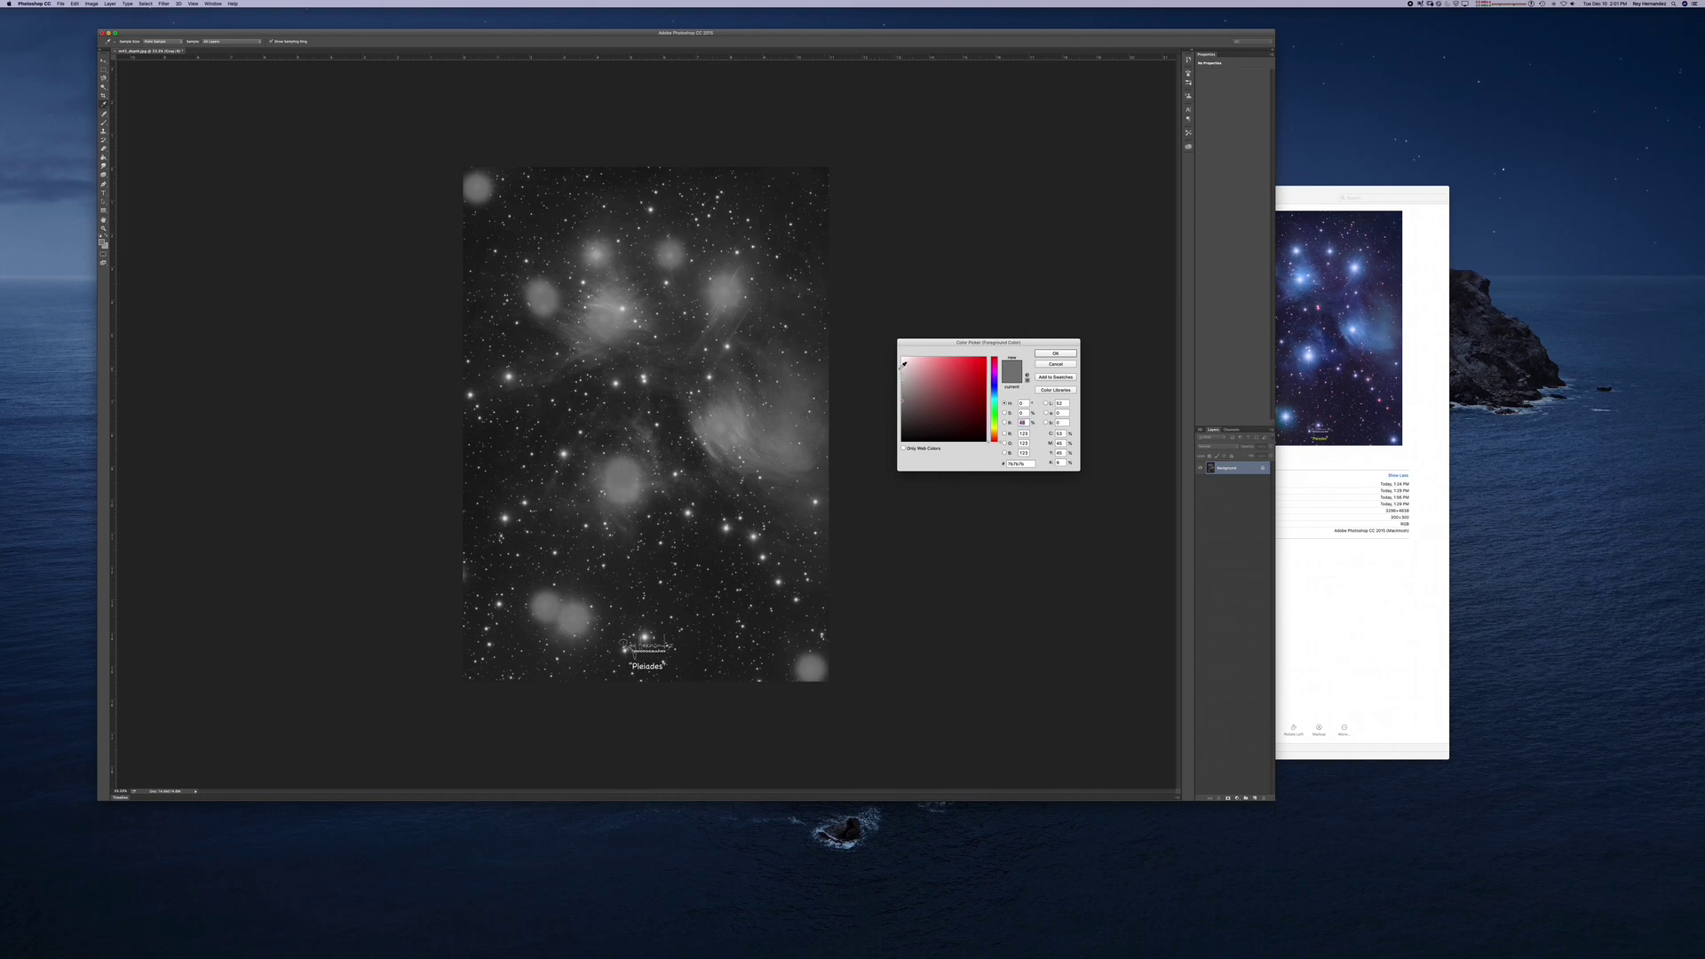
{"action": "left_click", "coordinate": [903, 364]}
{"action": "left_click", "coordinate": [1043, 356]}
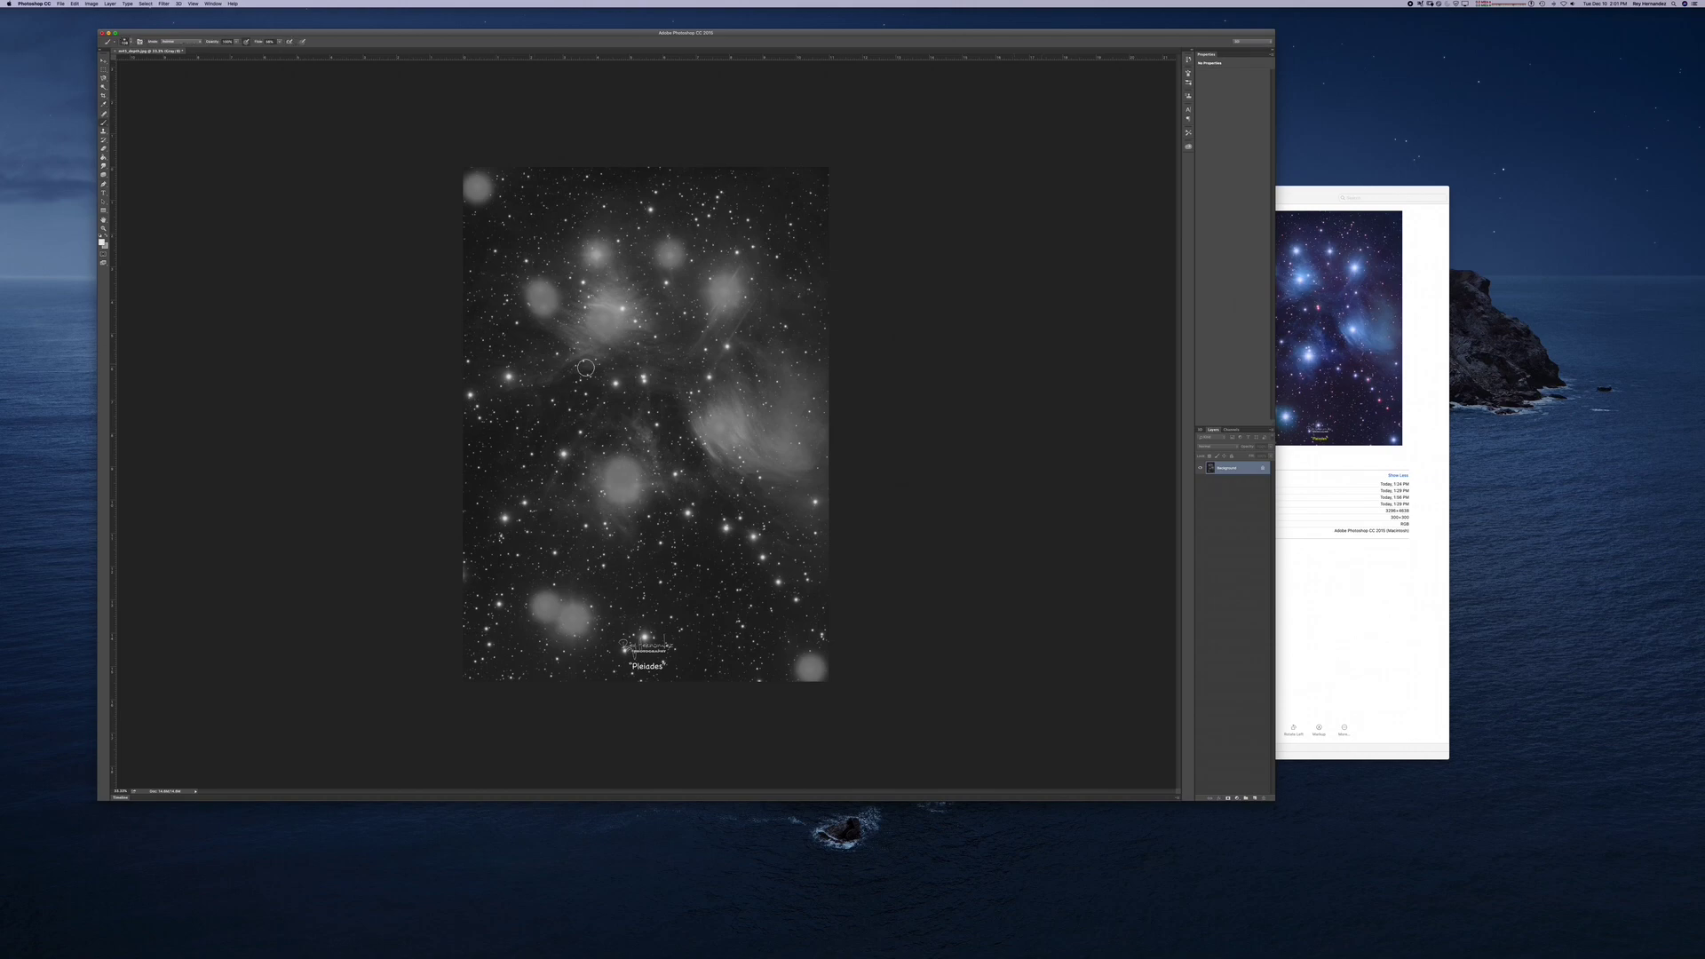
{"action": "left_click", "coordinate": [644, 380]}
{"action": "left_click", "coordinate": [644, 380]}
{"action": "left_click", "coordinate": [615, 384]}
{"action": "left_click", "coordinate": [563, 454]}
{"action": "left_click", "coordinate": [509, 378]}
{"action": "left_click", "coordinate": [471, 395]}
Reopen m45.jpg from Finder to examine the remaining stars, close it and return to the depth image in Photoshop.
{"action": "left_click", "coordinate": [1323, 198]}
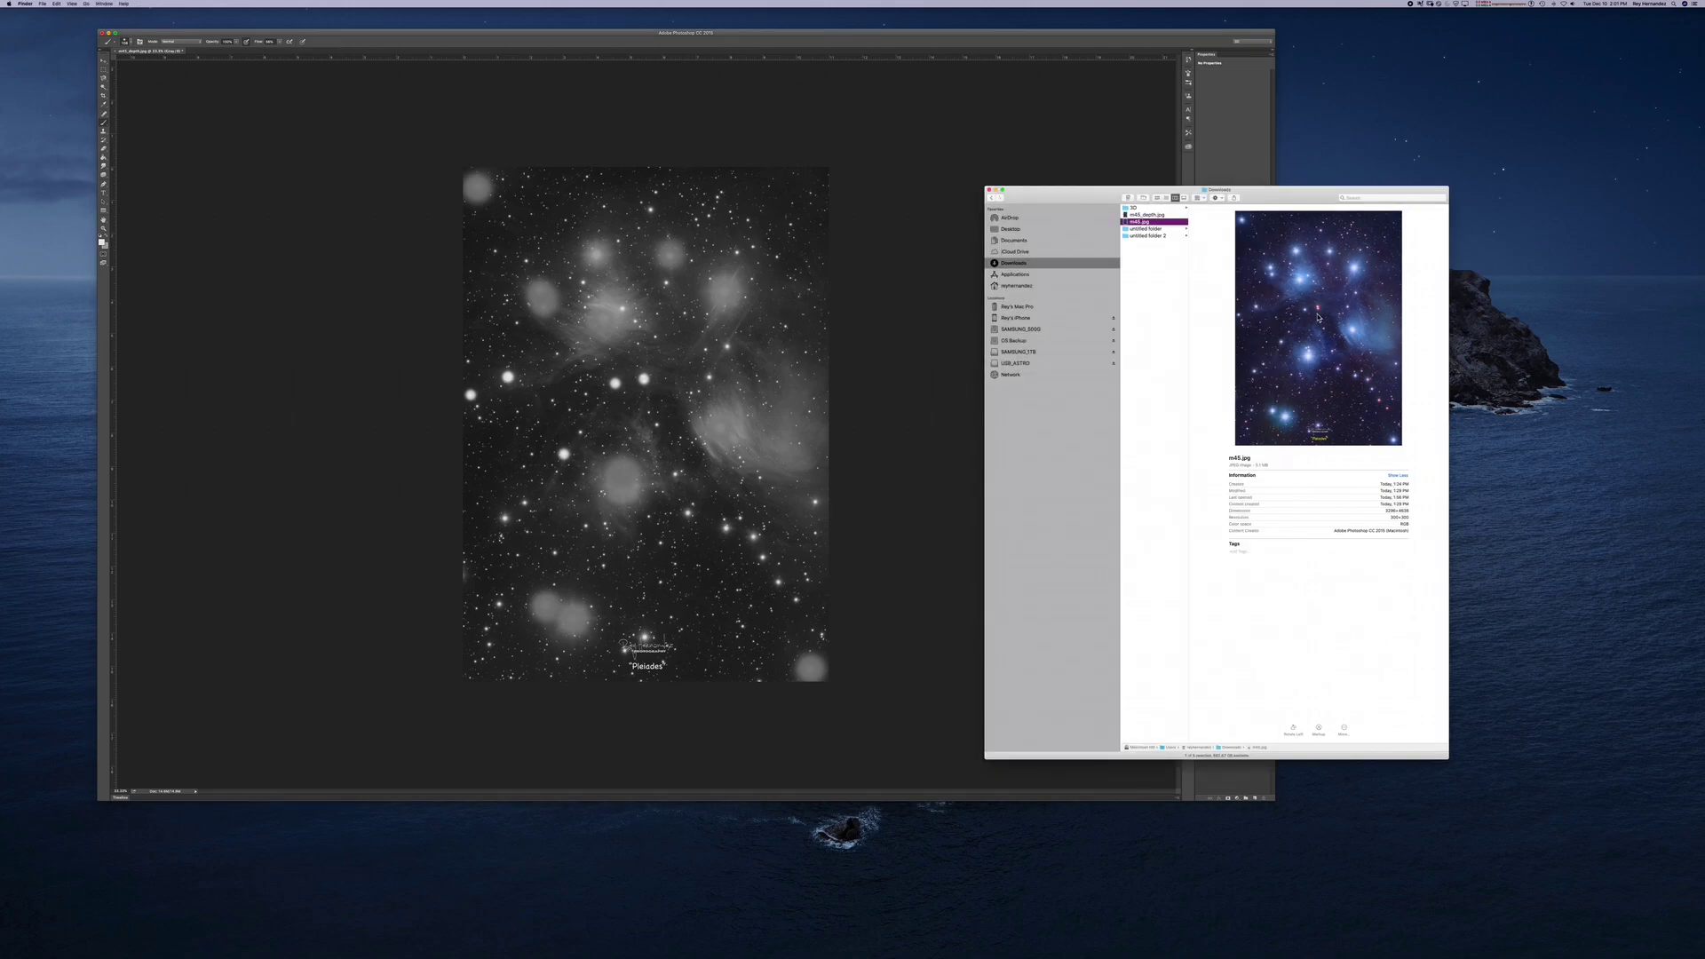
{"action": "double_click", "coordinate": [1154, 222]}
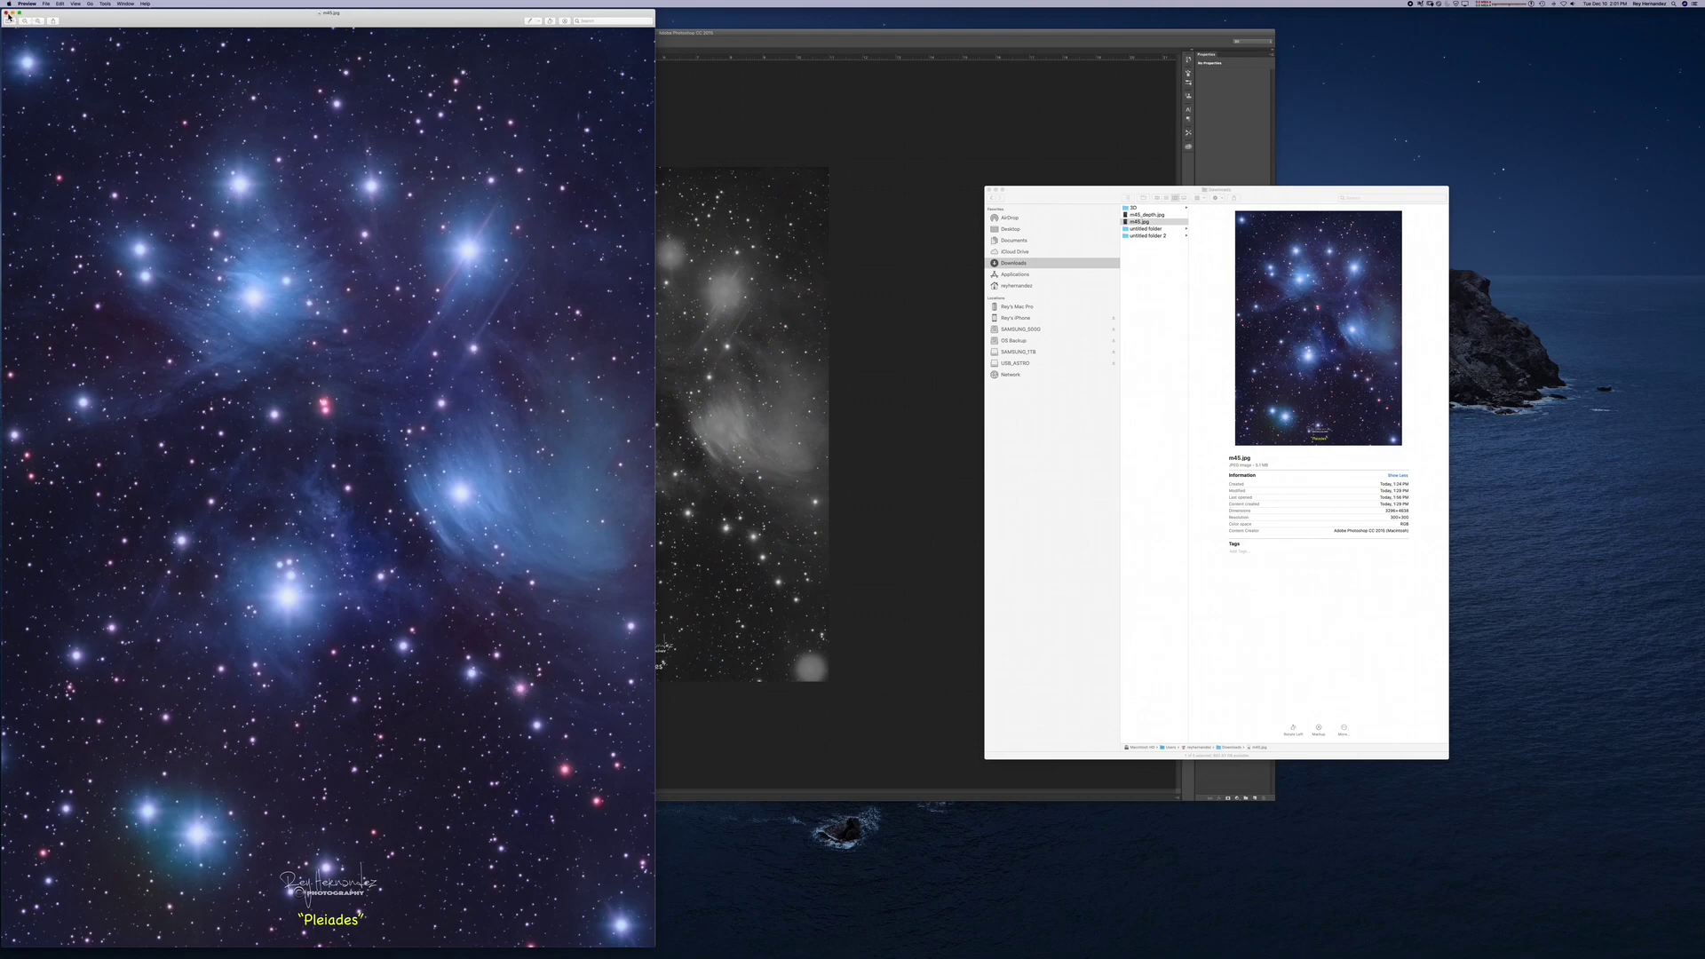
{"action": "left_click", "coordinate": [8, 13]}
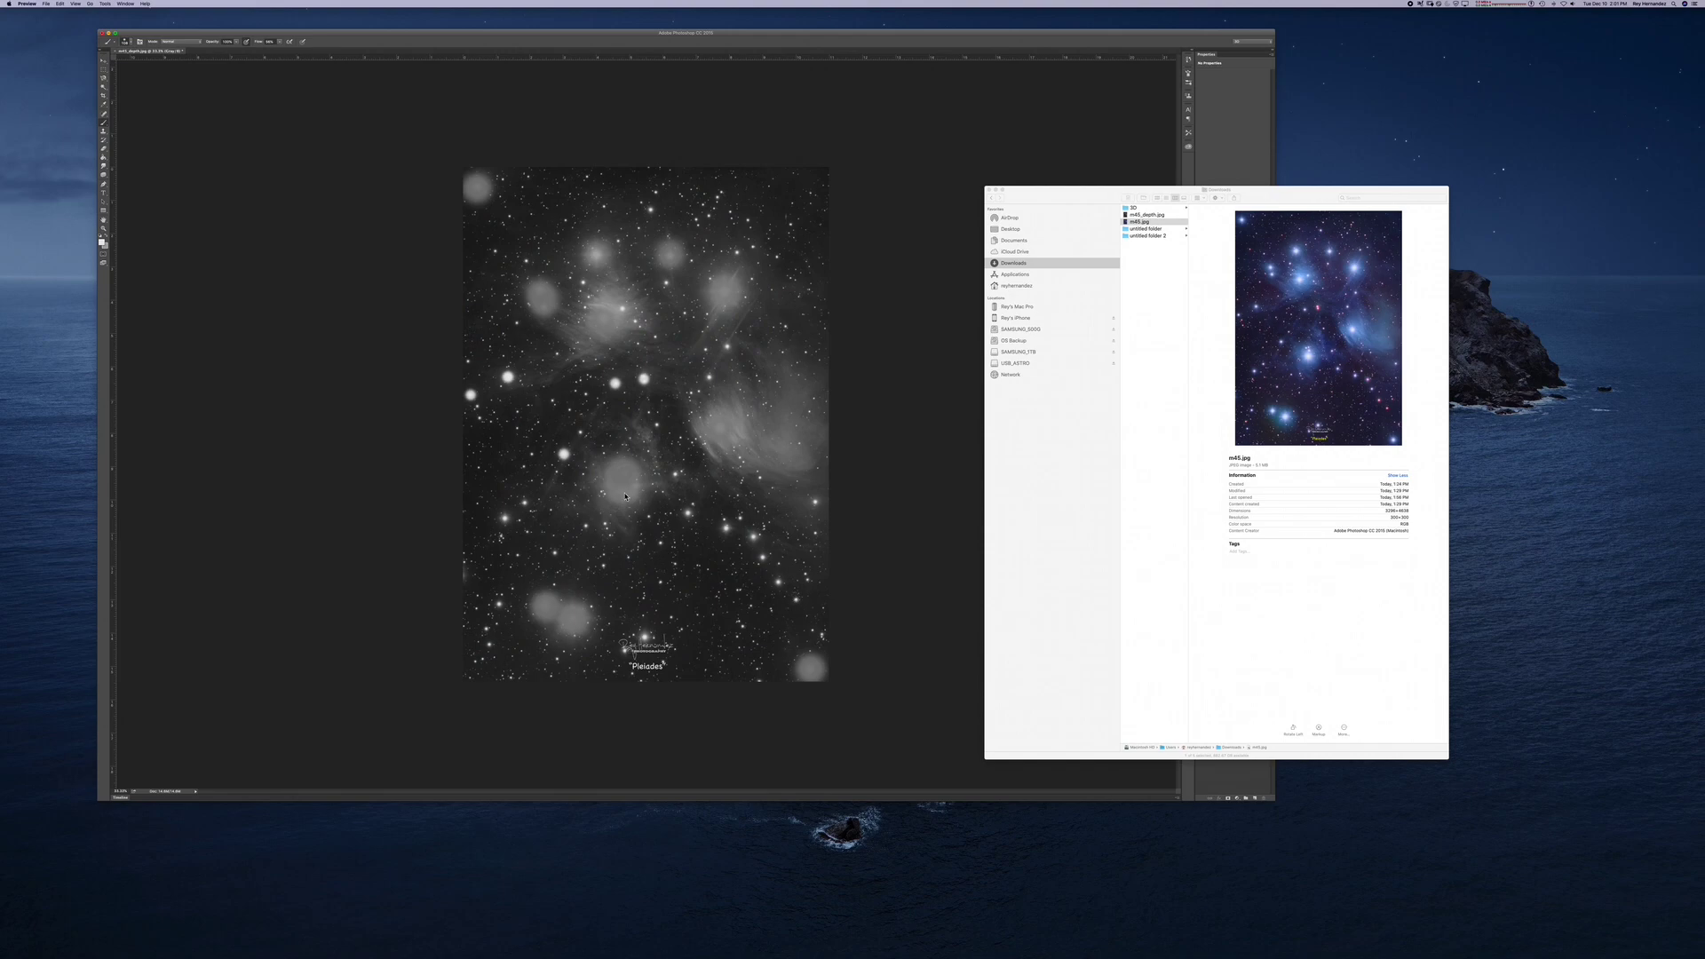
{"action": "left_click", "coordinate": [351, 293]}
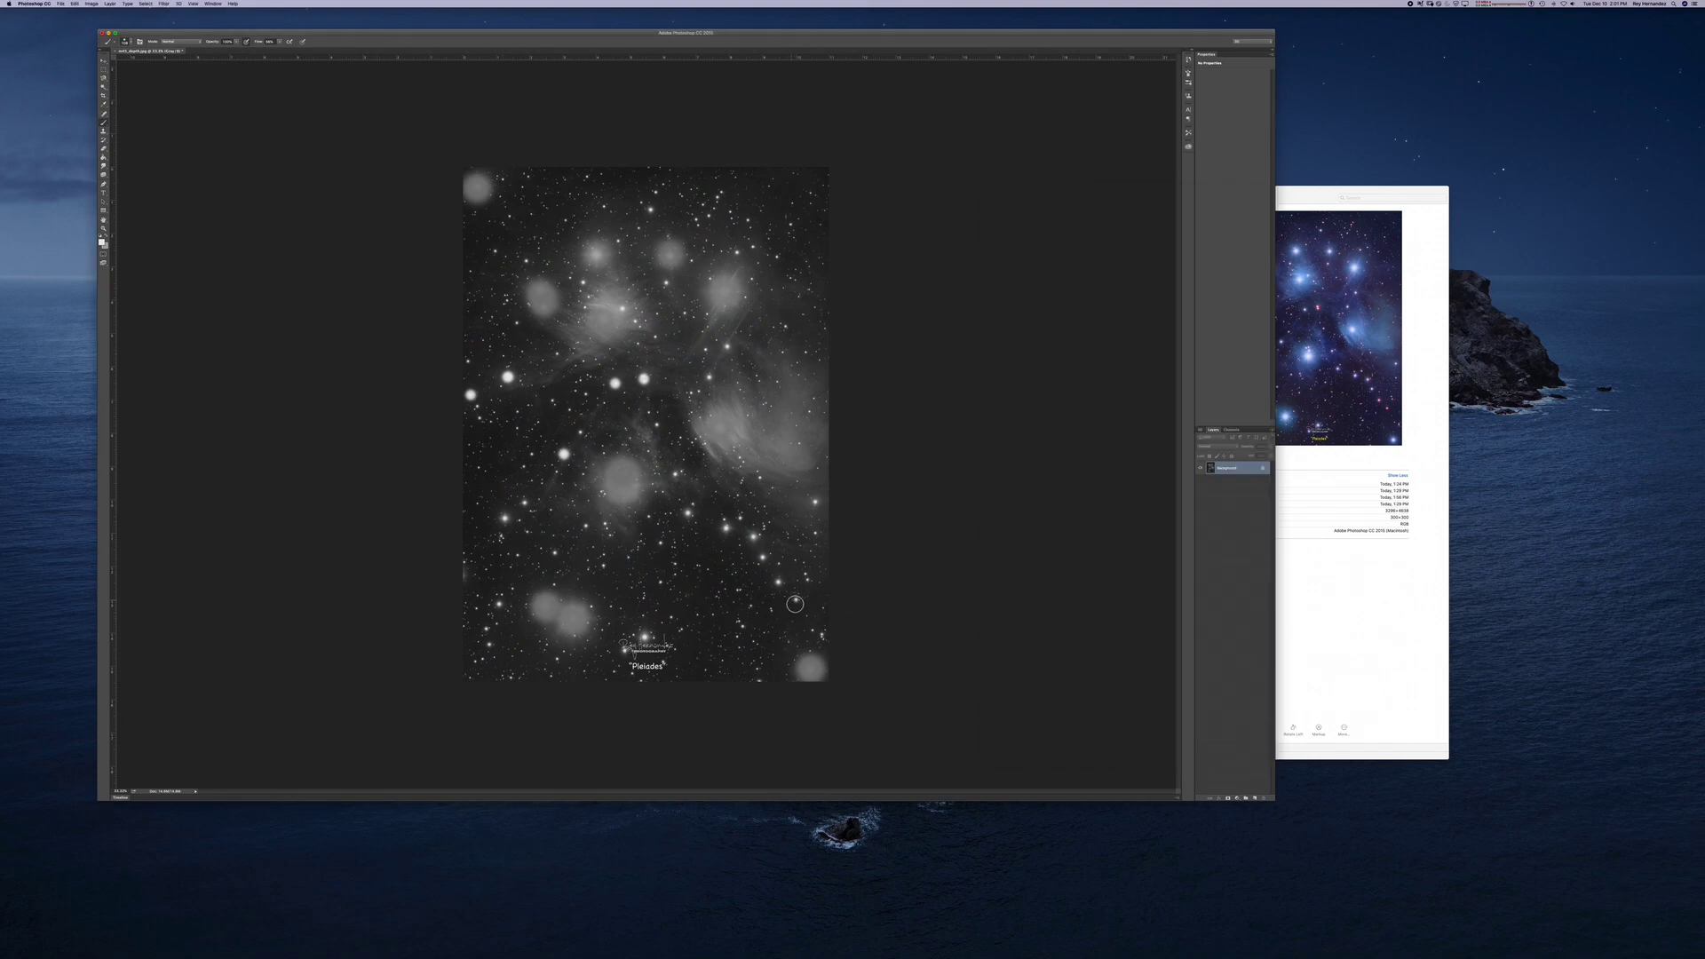
Paint near-white dots over three stars in the diagonal chain at the image's lower right.
{"action": "left_click", "coordinate": [796, 601]}
{"action": "left_click", "coordinate": [779, 583]}
{"action": "left_click", "coordinate": [753, 537]}
Set the foreground color to medium gray and dot over the remaining small stars scattered across the depth image.
{"action": "left_click", "coordinate": [102, 243]}
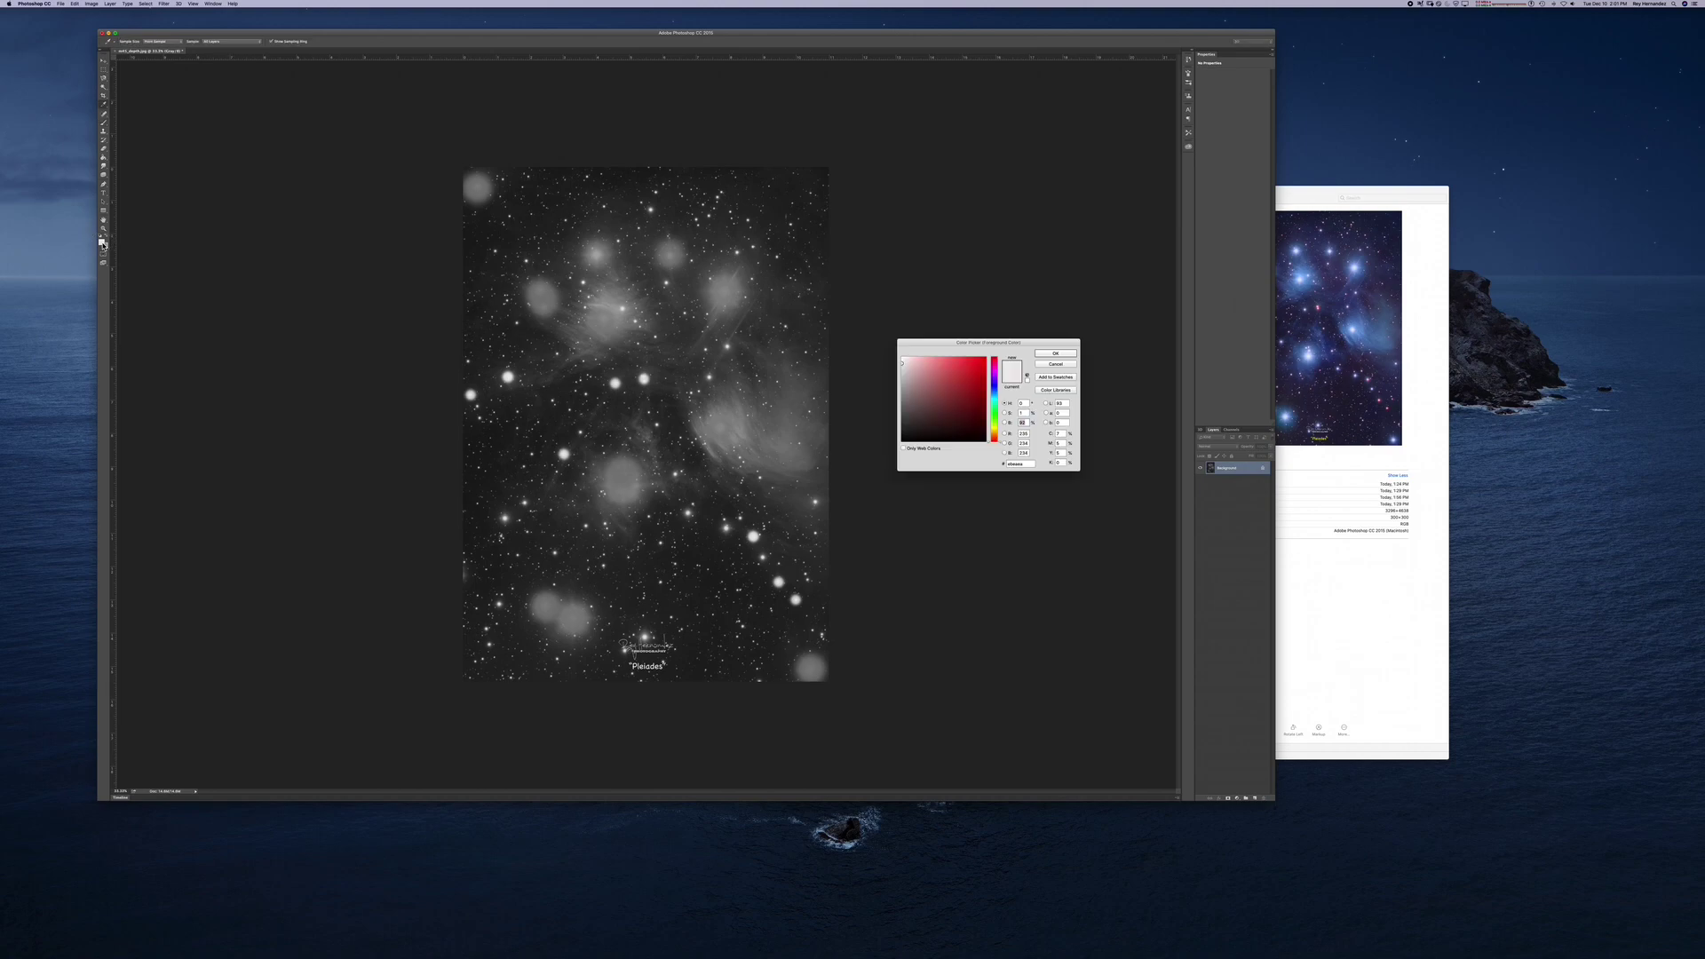
{"action": "left_click", "coordinate": [902, 404]}
{"action": "left_click", "coordinate": [1058, 364]}
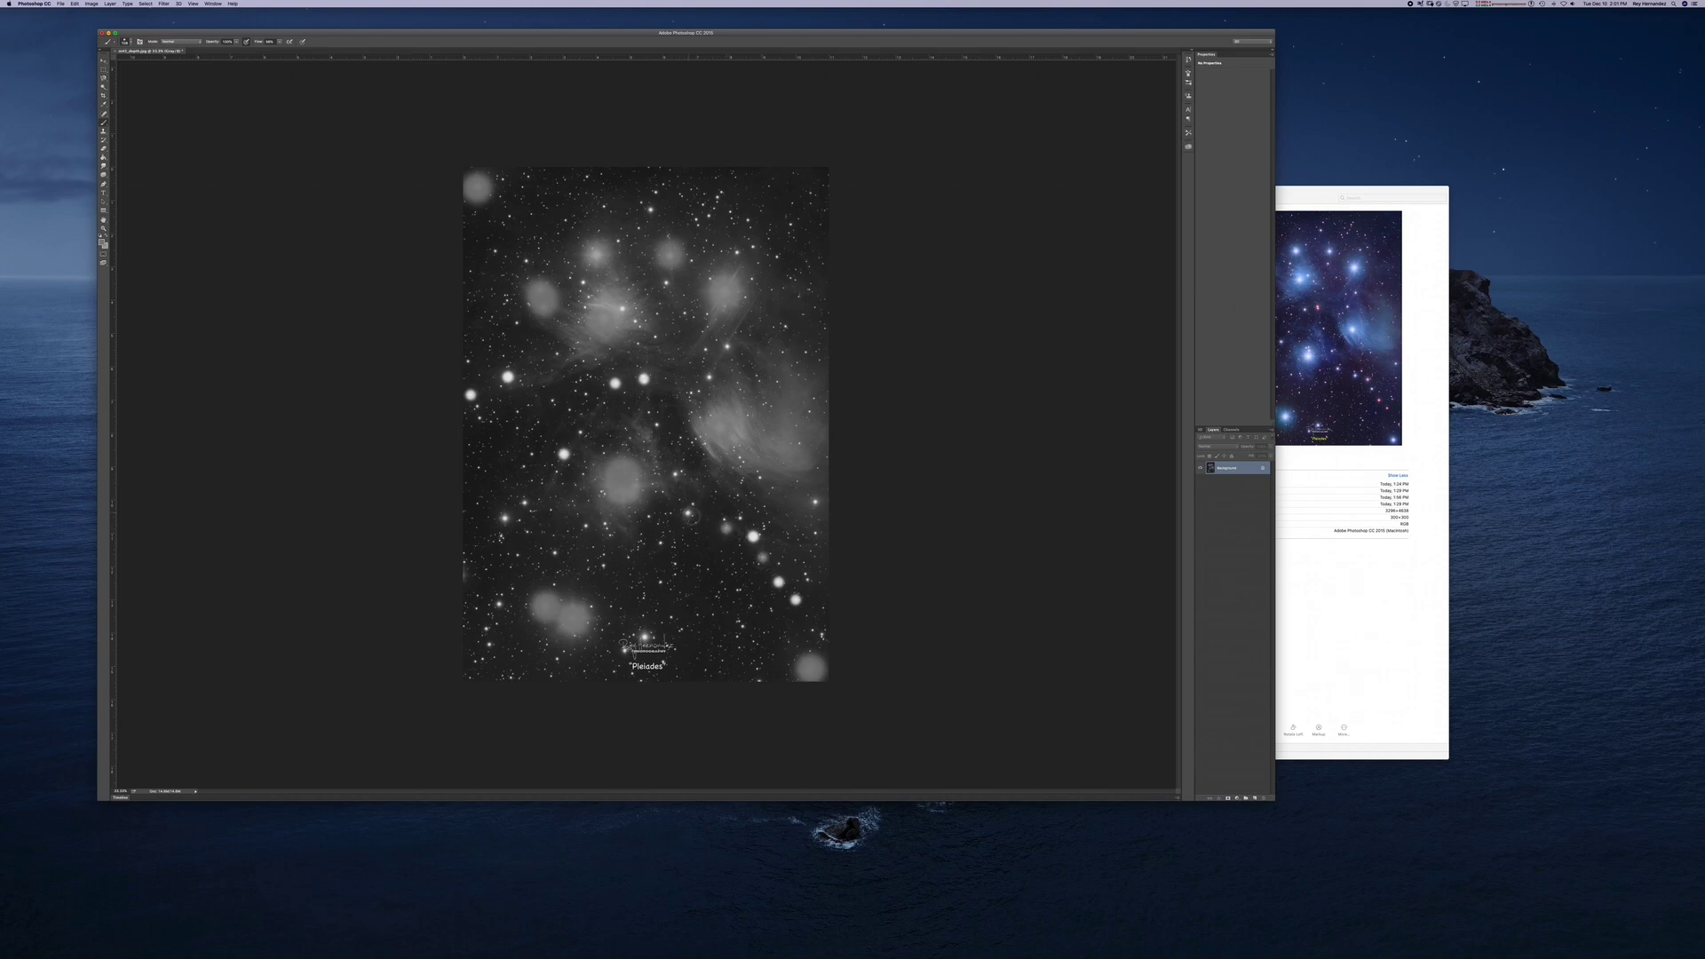
{"action": "left_click", "coordinate": [711, 376]}
{"action": "left_click", "coordinate": [625, 312]}
{"action": "left_click", "coordinate": [818, 503]}
{"action": "left_click", "coordinate": [652, 211]}
{"action": "left_click", "coordinate": [506, 522]}
Set the foreground color to a slightly lighter gray and review the brush size settings.
{"action": "left_click", "coordinate": [103, 246]}
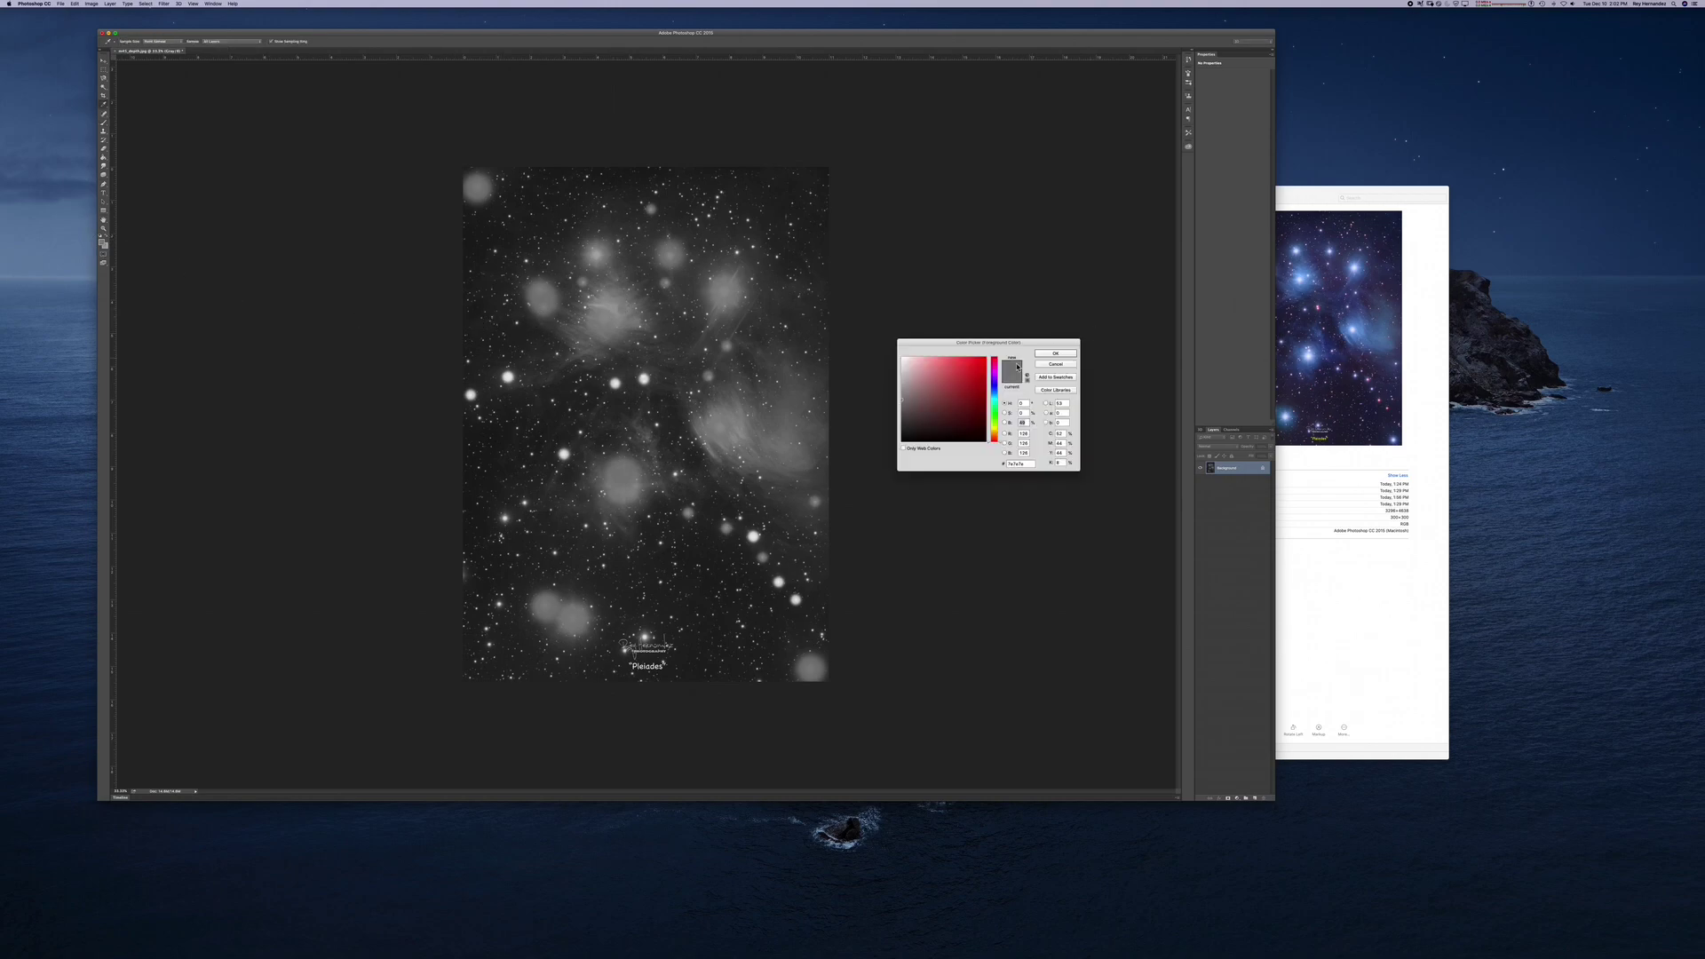
{"action": "left_click", "coordinate": [903, 391]}
{"action": "left_click", "coordinate": [1051, 354]}
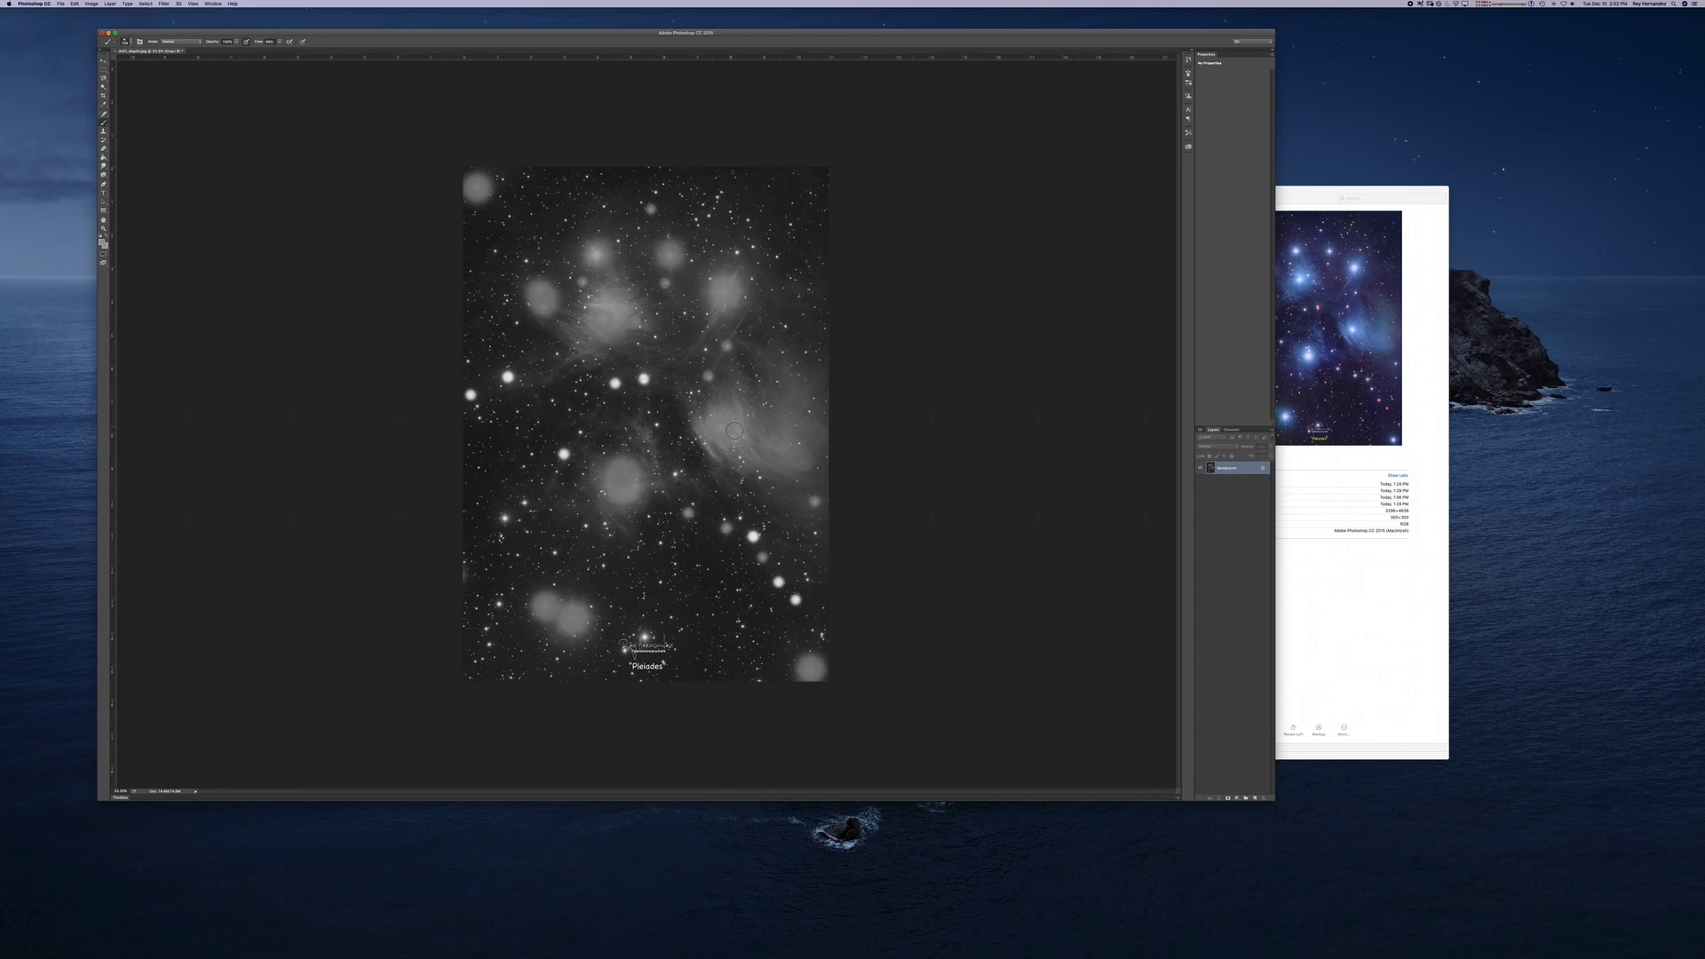
{"action": "left_click", "coordinate": [131, 43]}
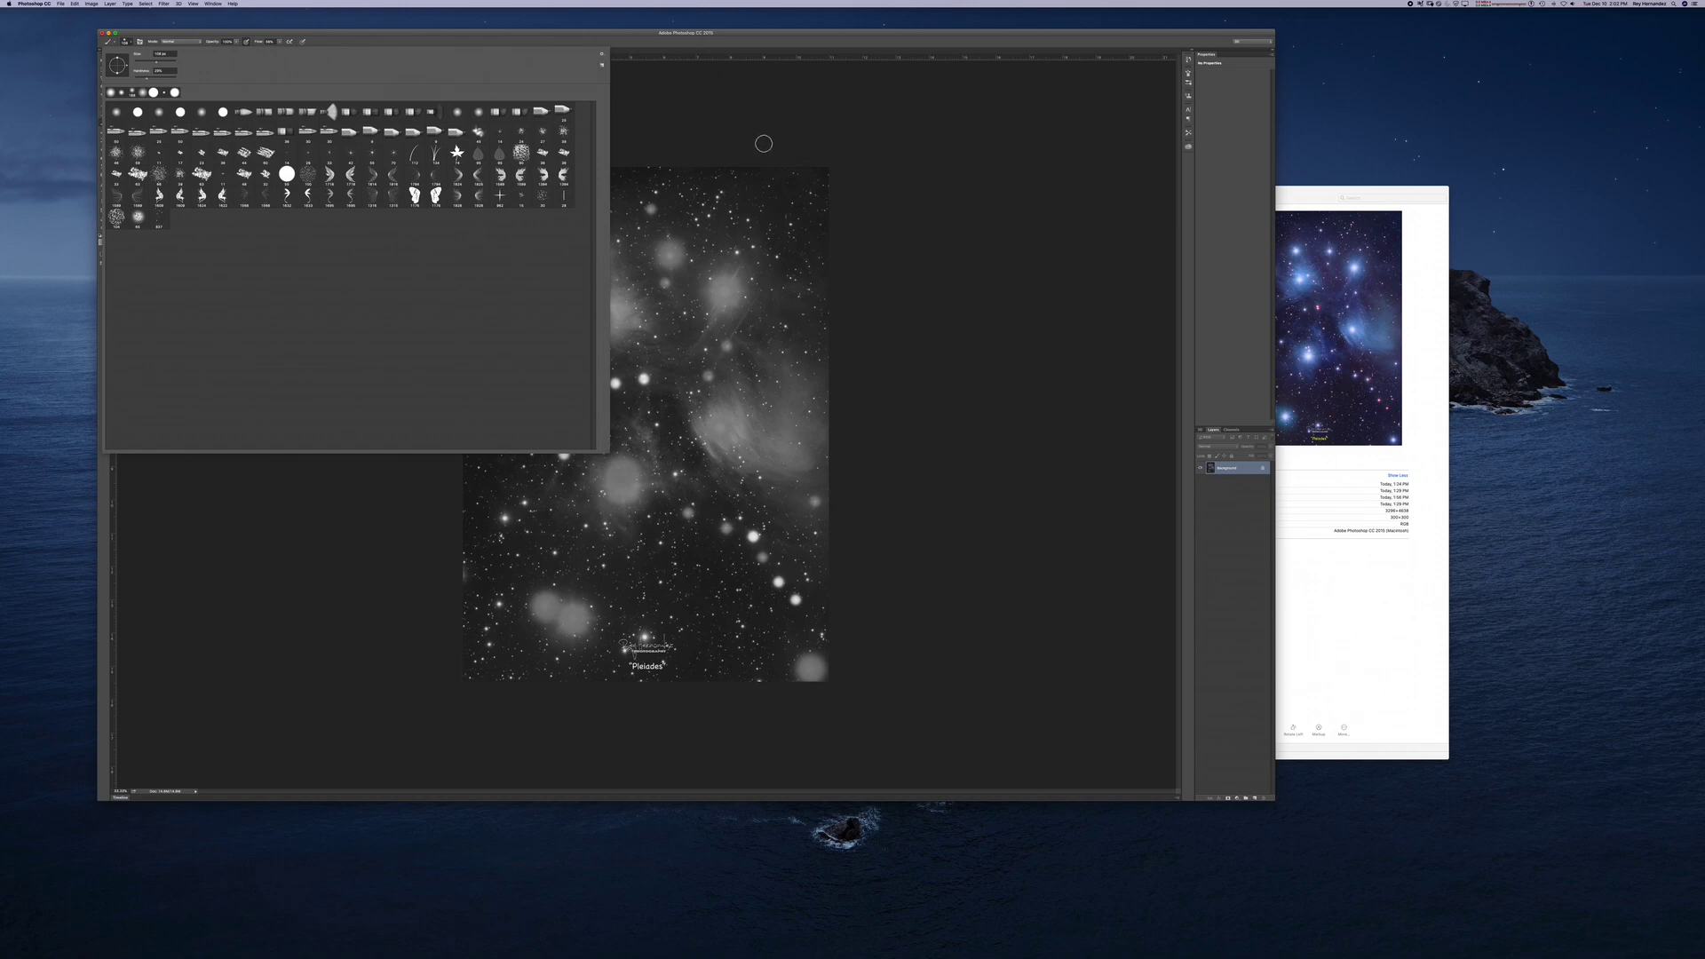
{"action": "left_click", "coordinate": [799, 105]}
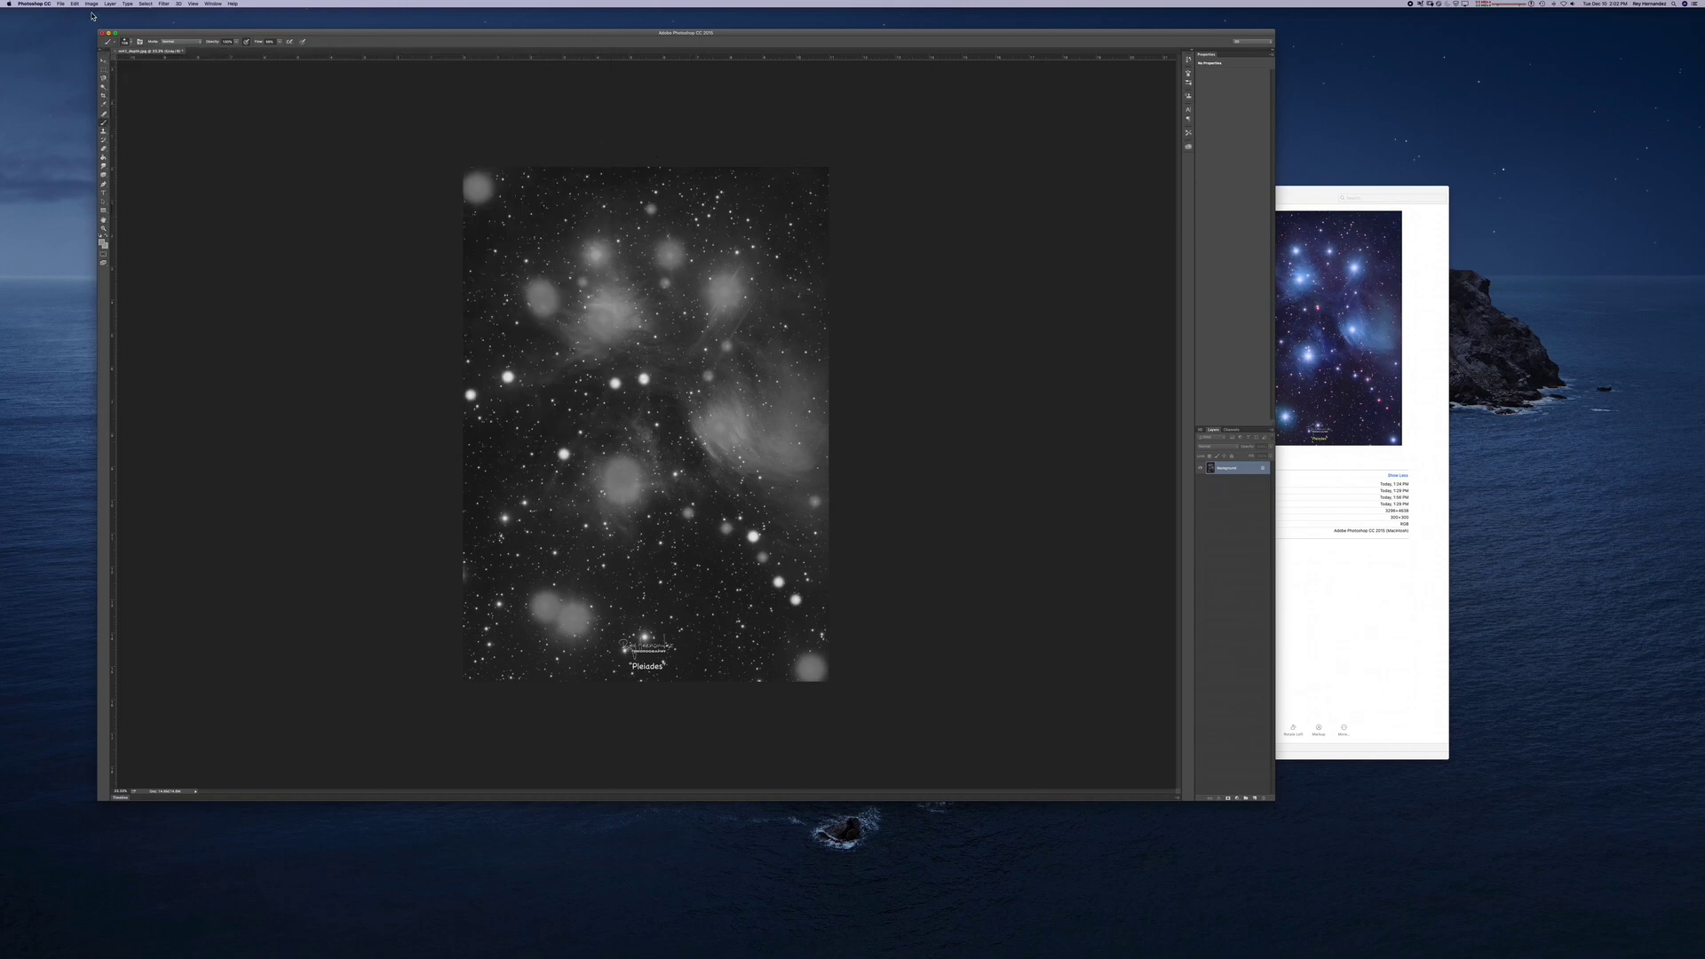
Save the edited depth image and check the updated m45_depth.jpg in the Downloads folder in Finder.
{"action": "left_click", "coordinate": [61, 3]}
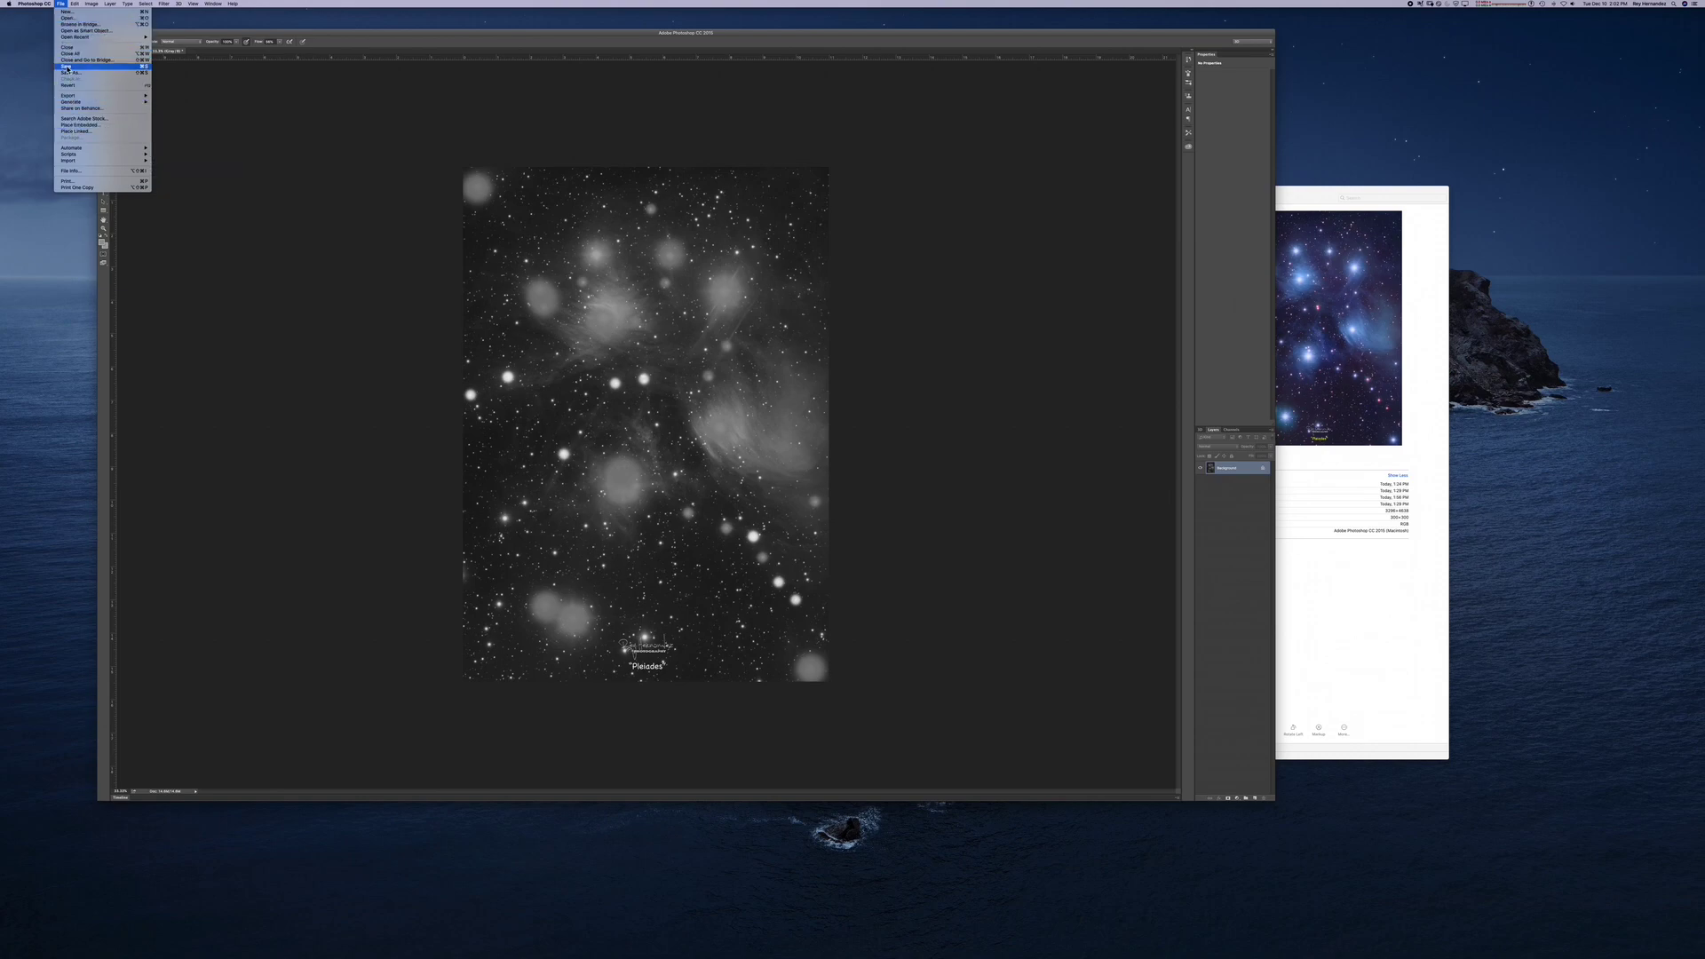
{"action": "left_click", "coordinate": [65, 67]}
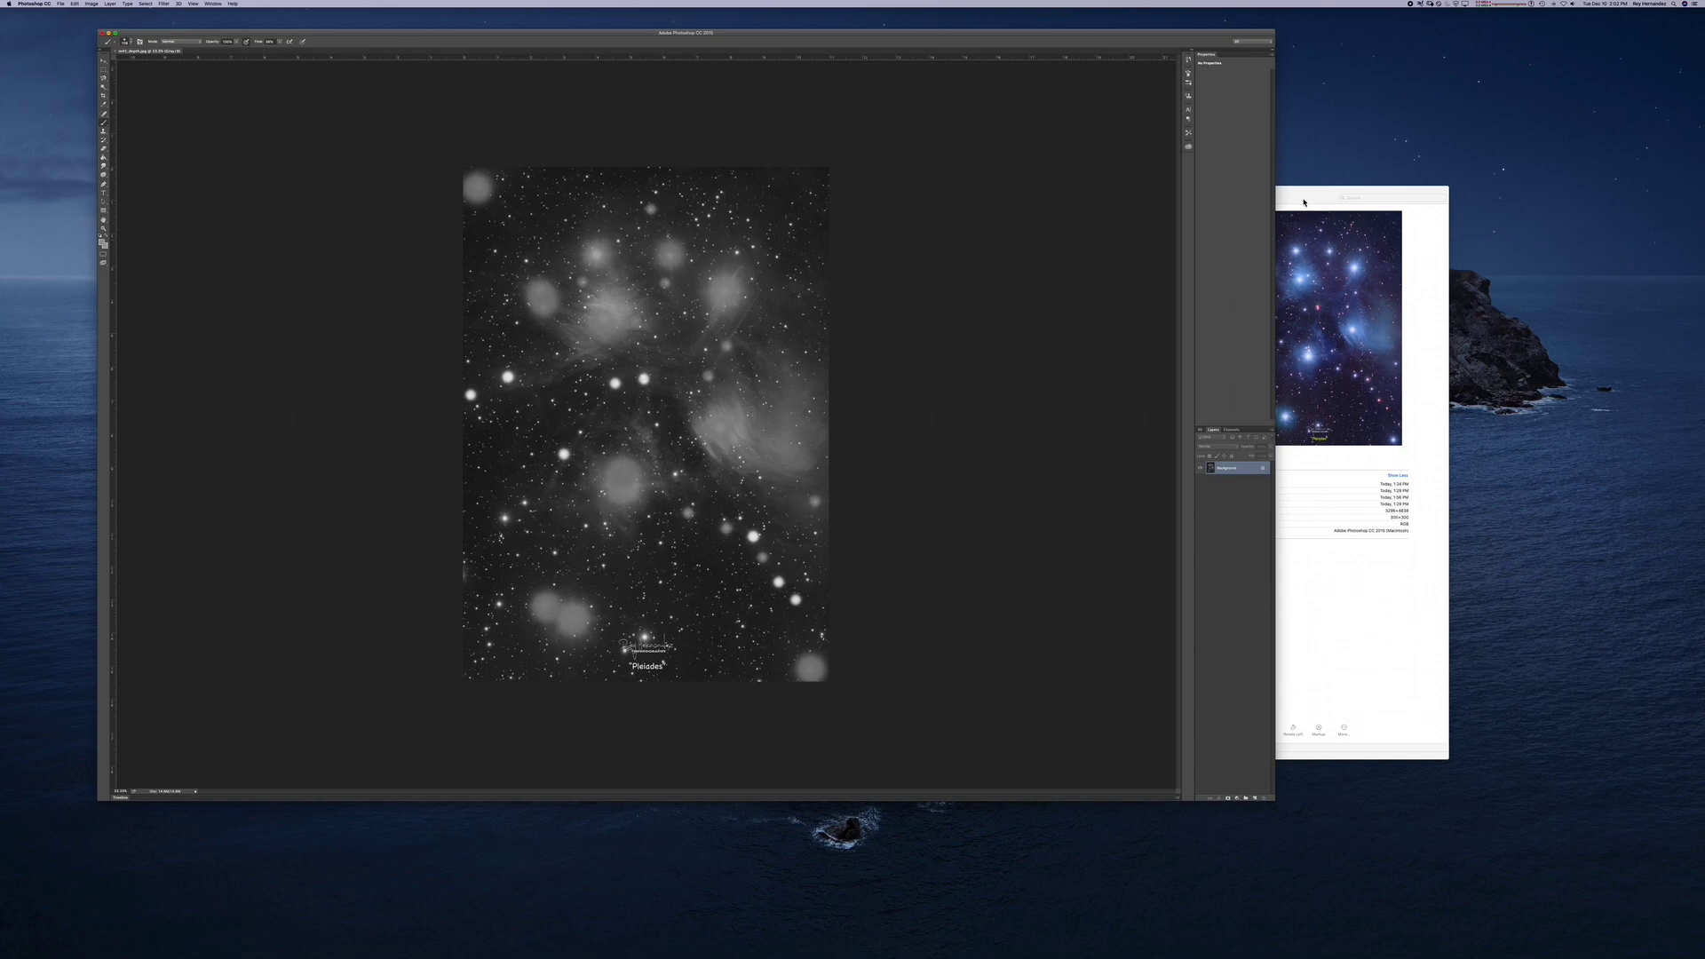
{"action": "left_click", "coordinate": [1303, 203]}
{"action": "left_click_drag", "start_coordinate": [1305, 188], "coordinate": [1381, 204]}
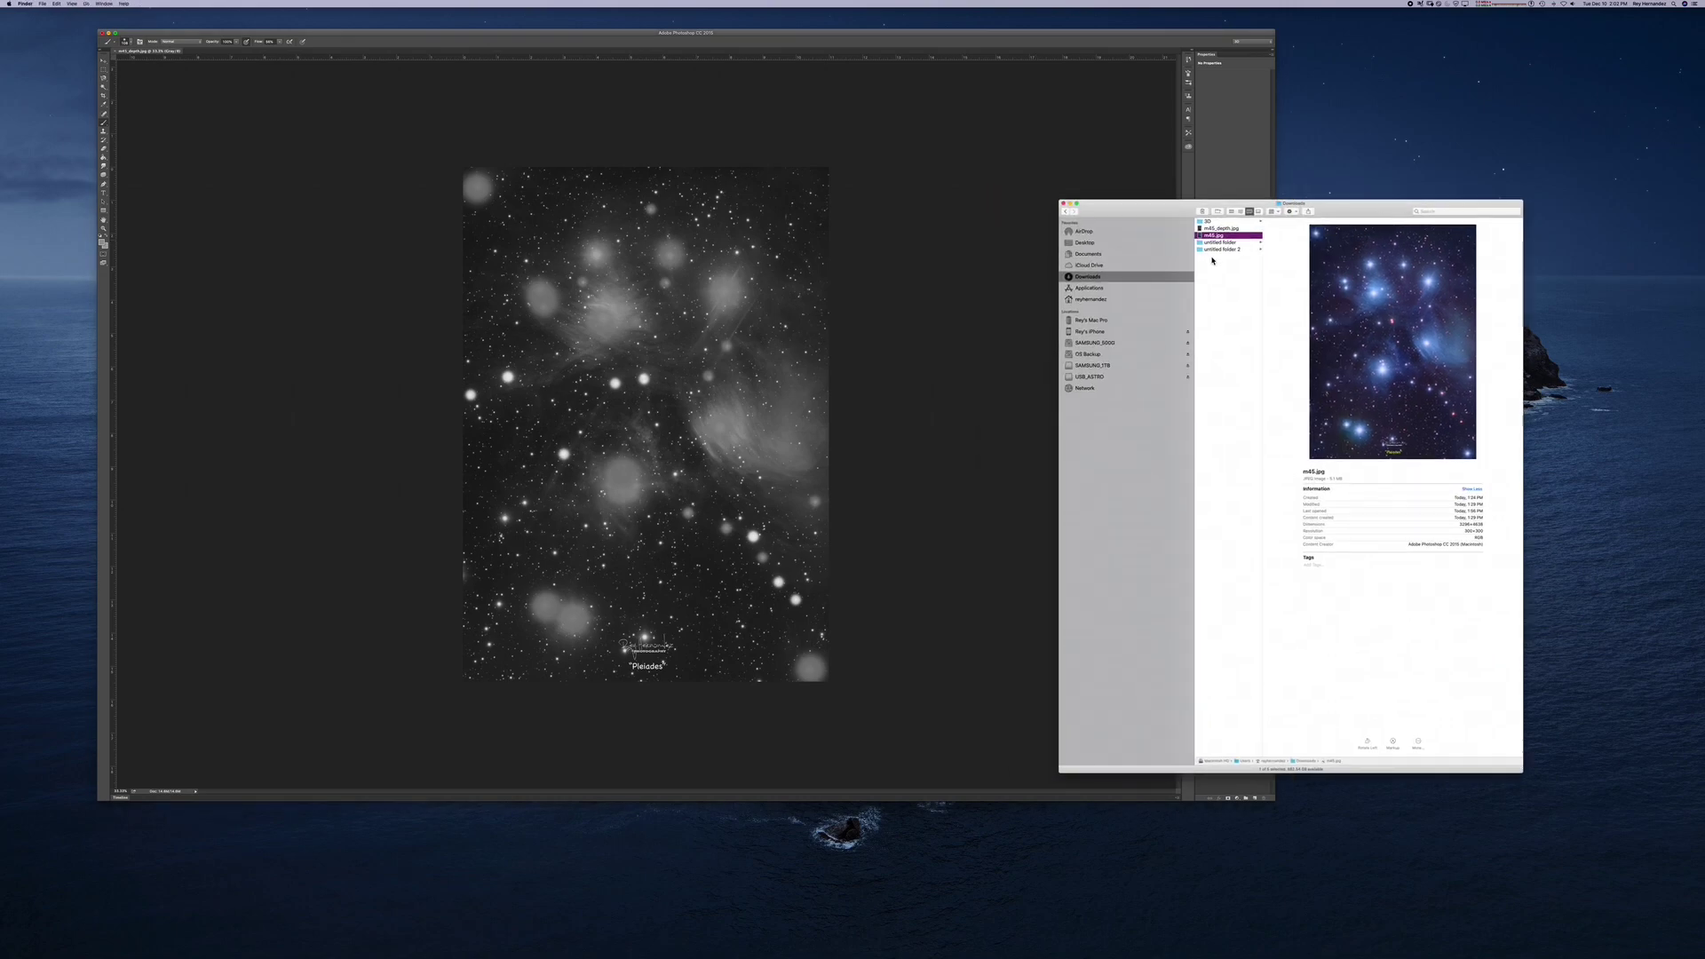
{"action": "left_click", "coordinate": [1209, 228]}
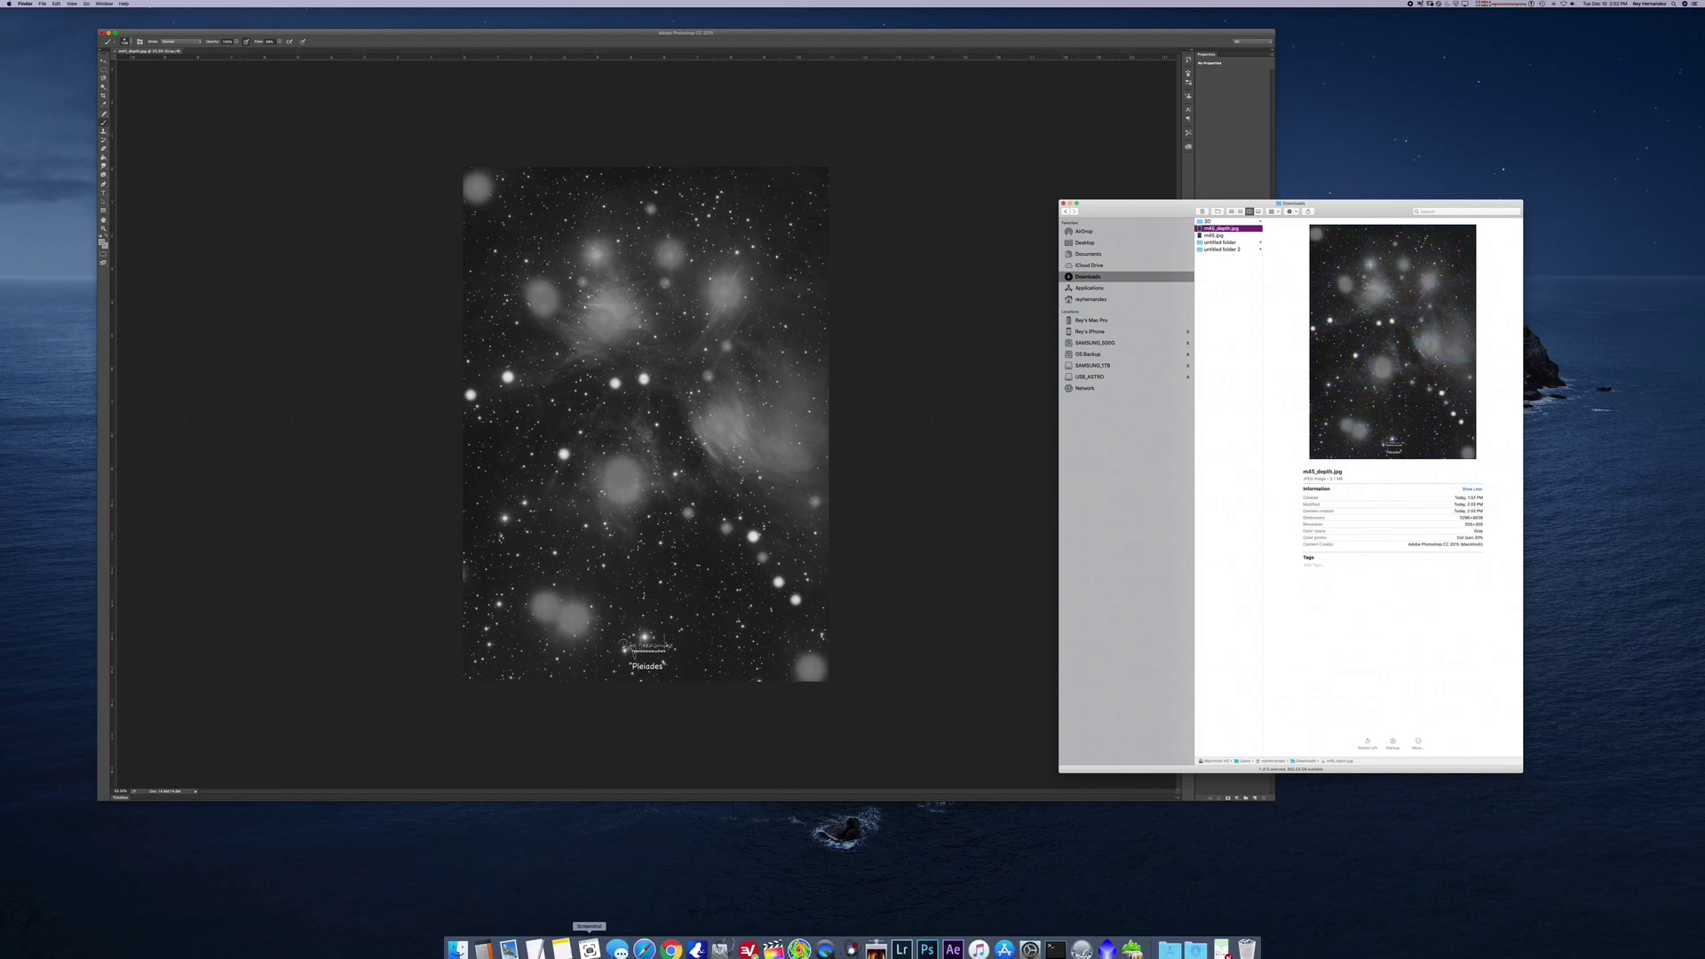
Switch to the Facebook post in Safari and add m45.jpg and m45_depth.jpg to generate the 3D photo.
{"action": "left_click", "coordinate": [646, 932]}
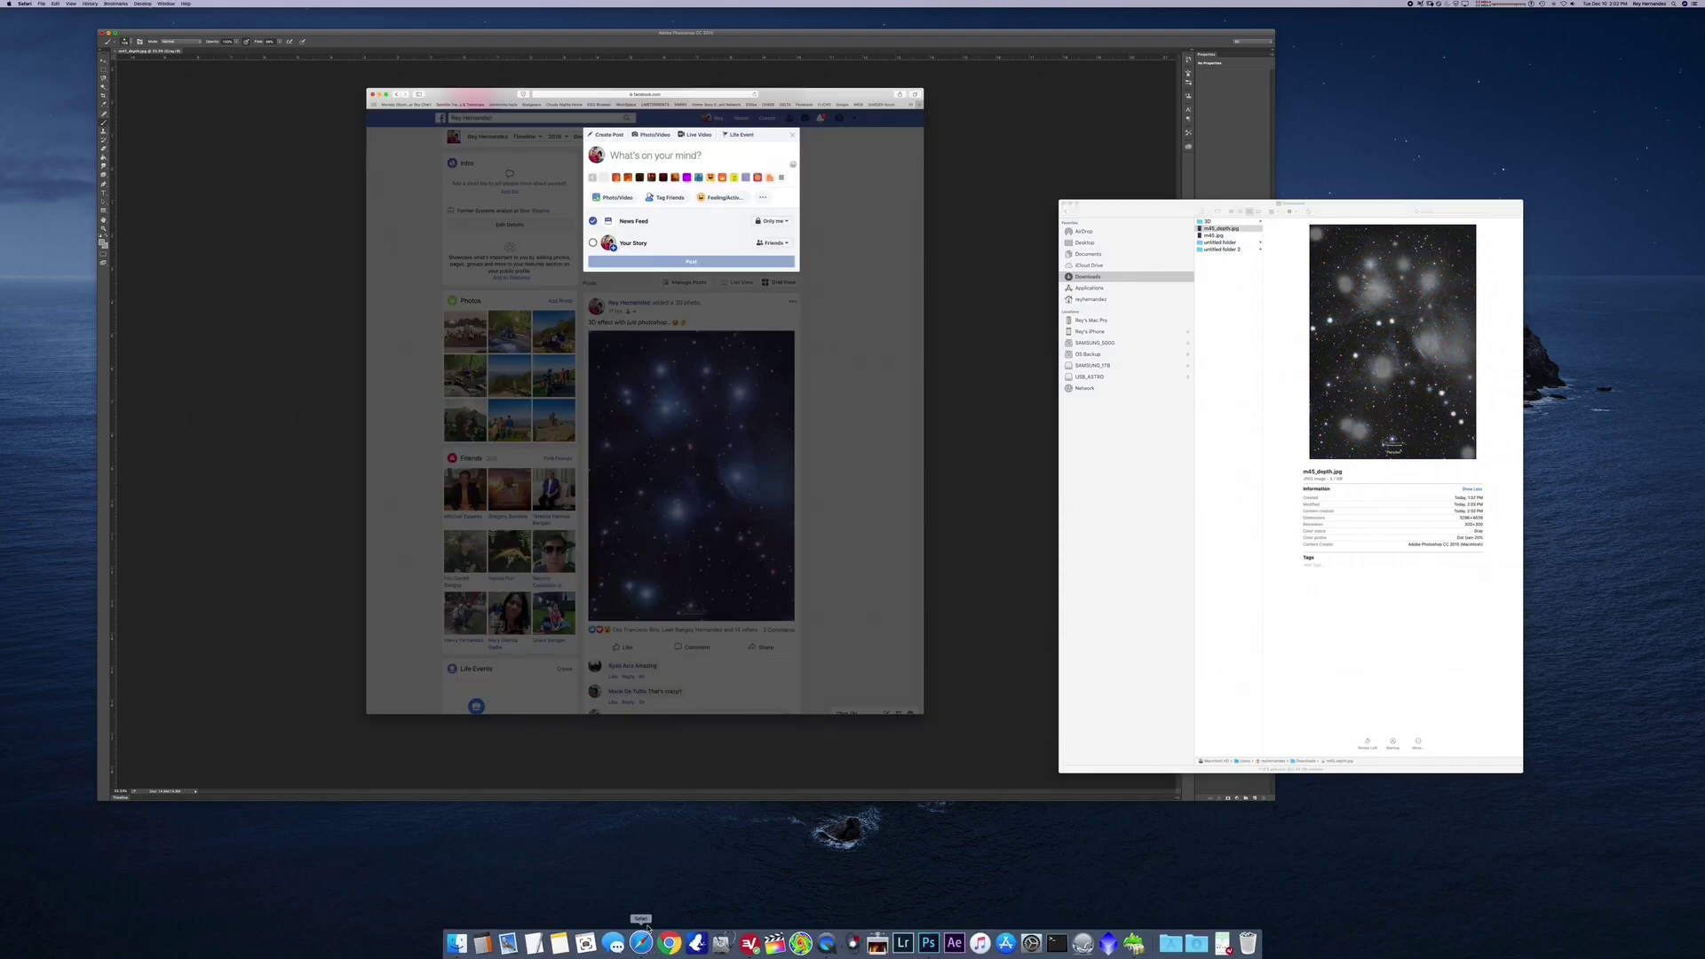
{"action": "left_click", "coordinate": [620, 198]}
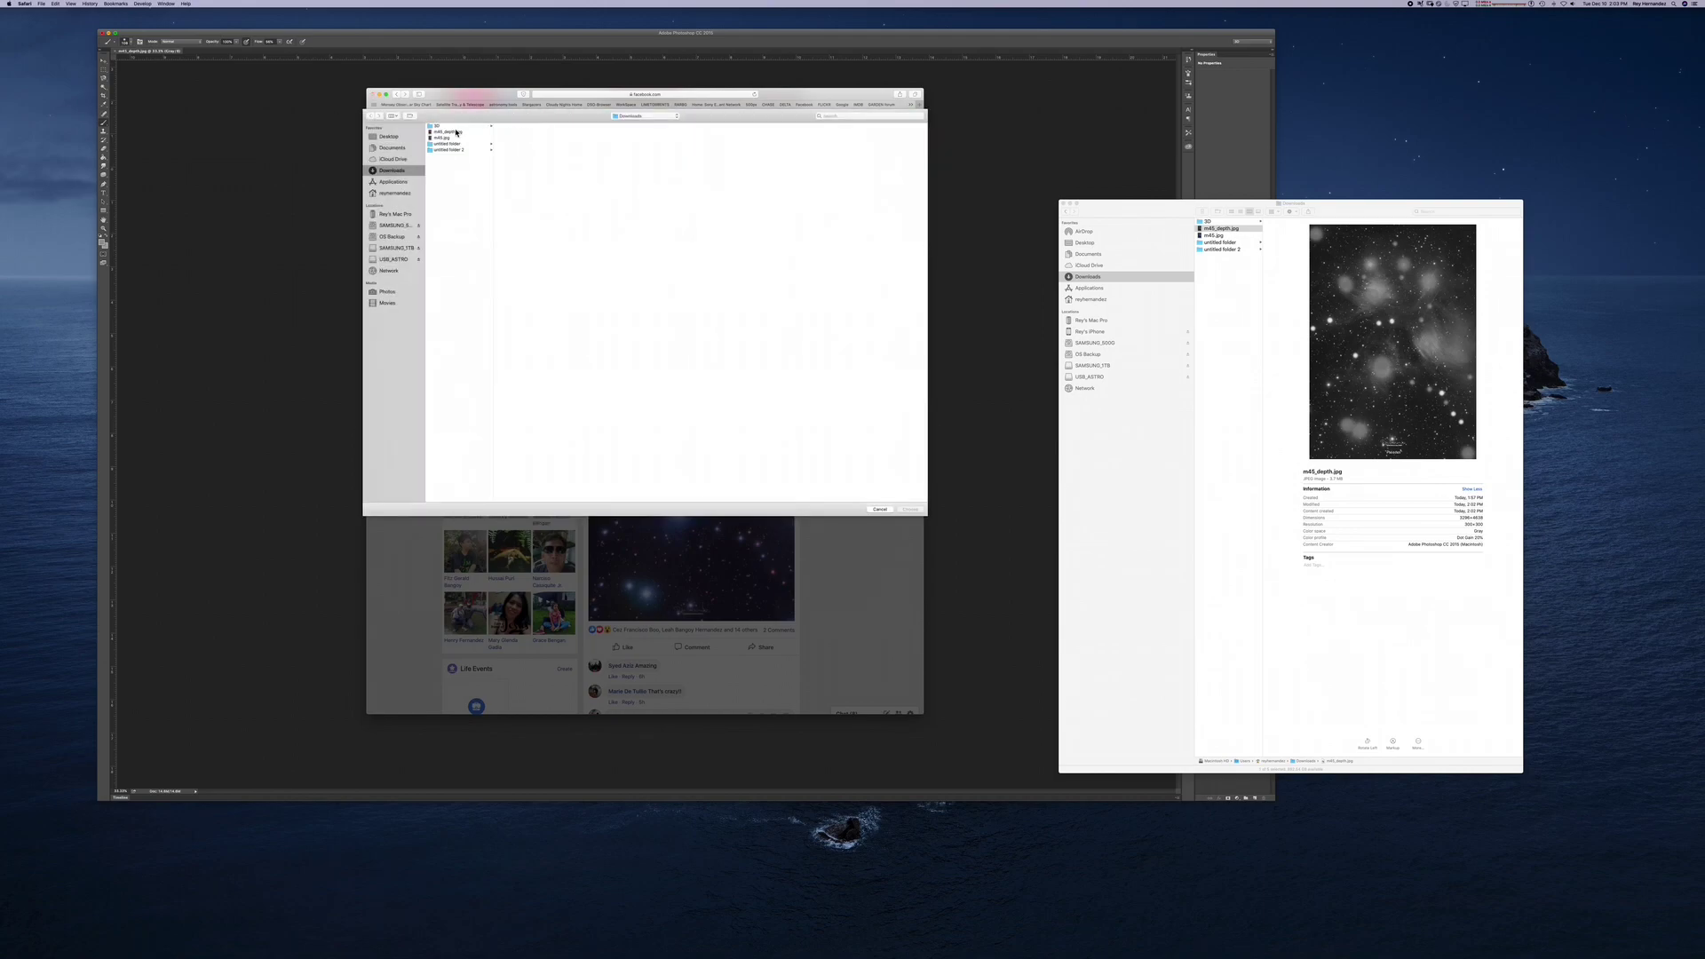
{"action": "double_click", "coordinate": [442, 139]}
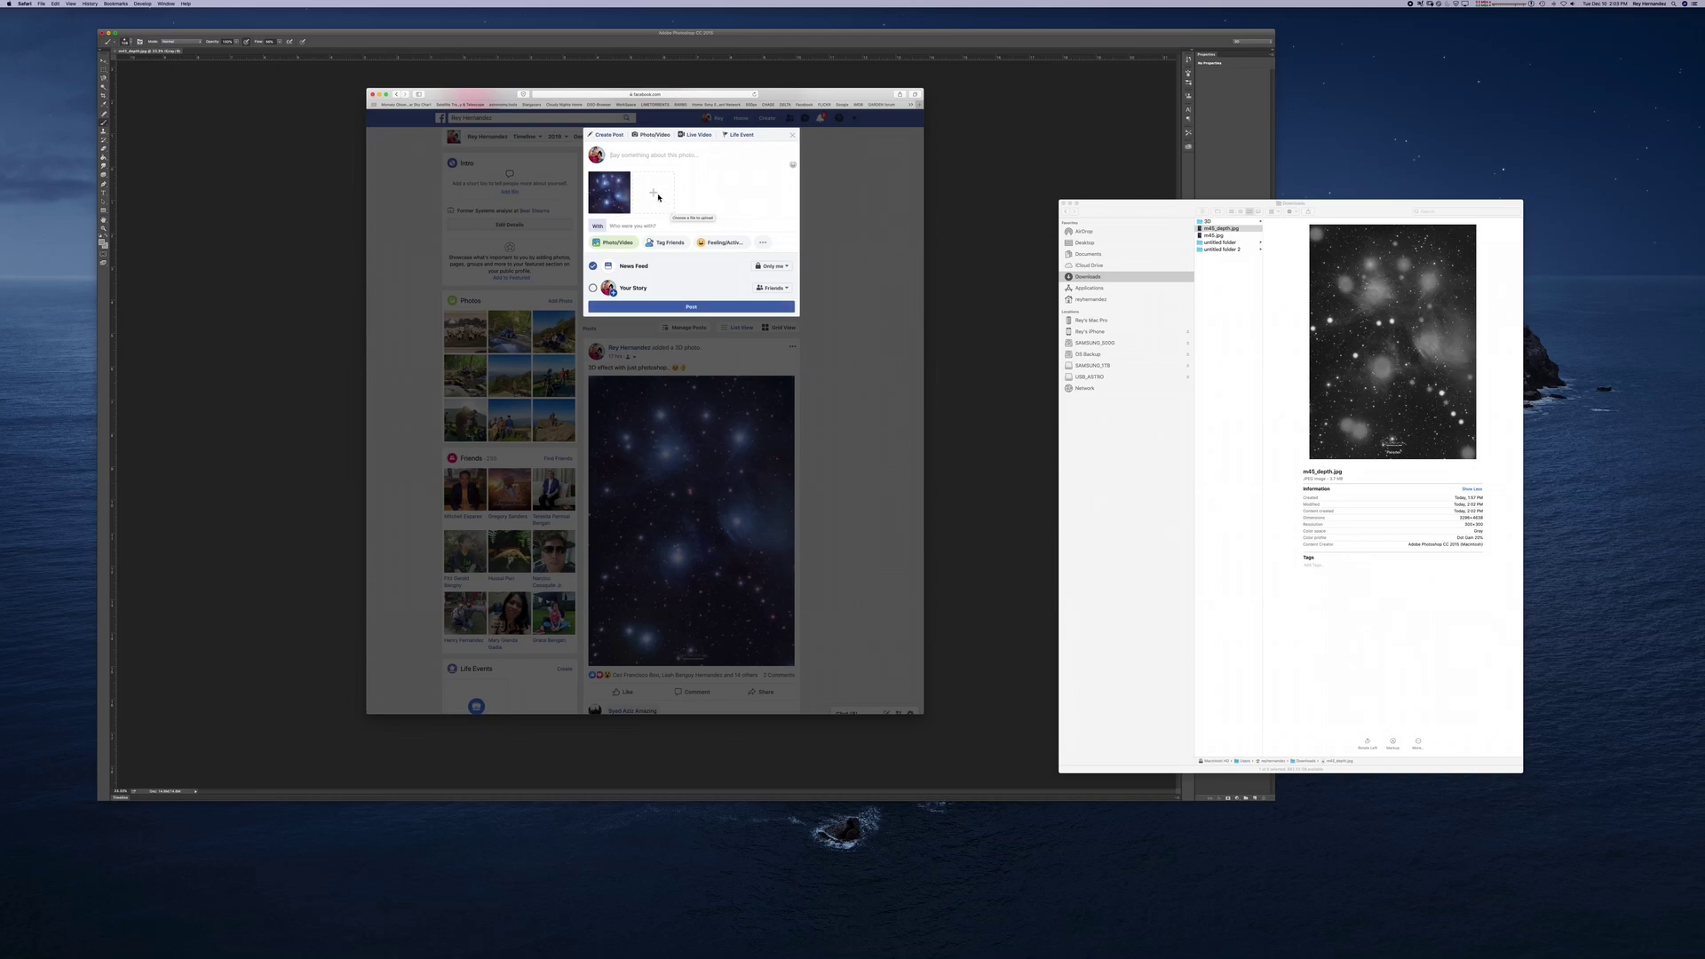
{"action": "left_click", "coordinate": [652, 194]}
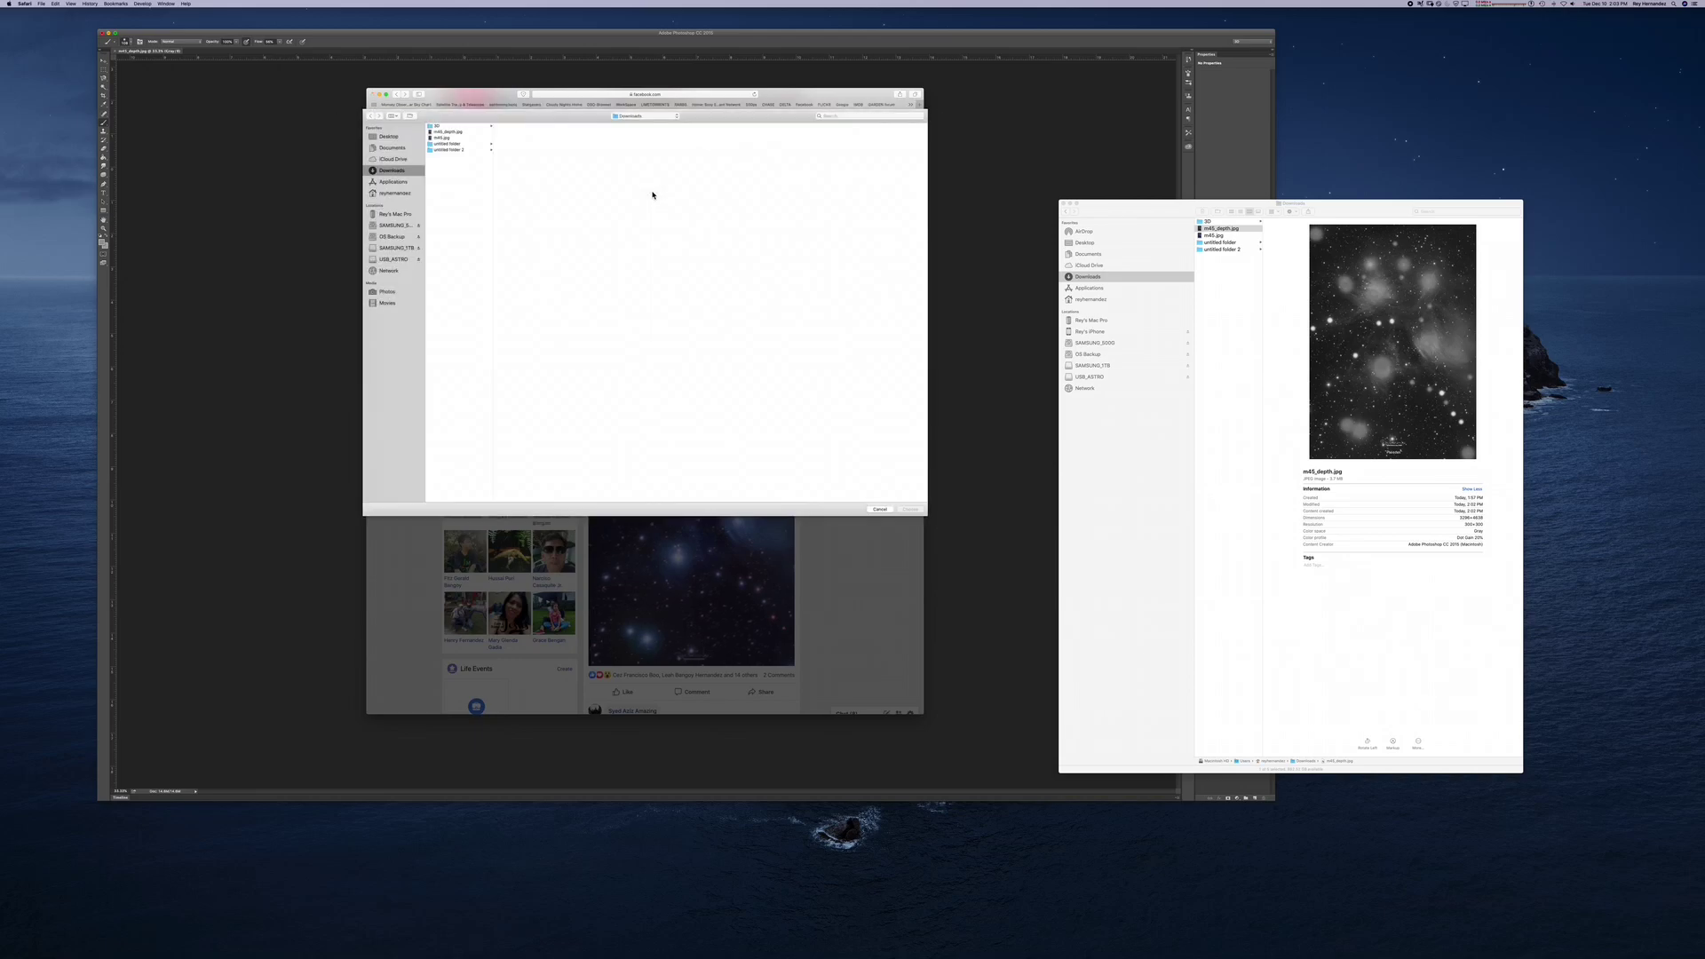
{"action": "double_click", "coordinate": [453, 134]}
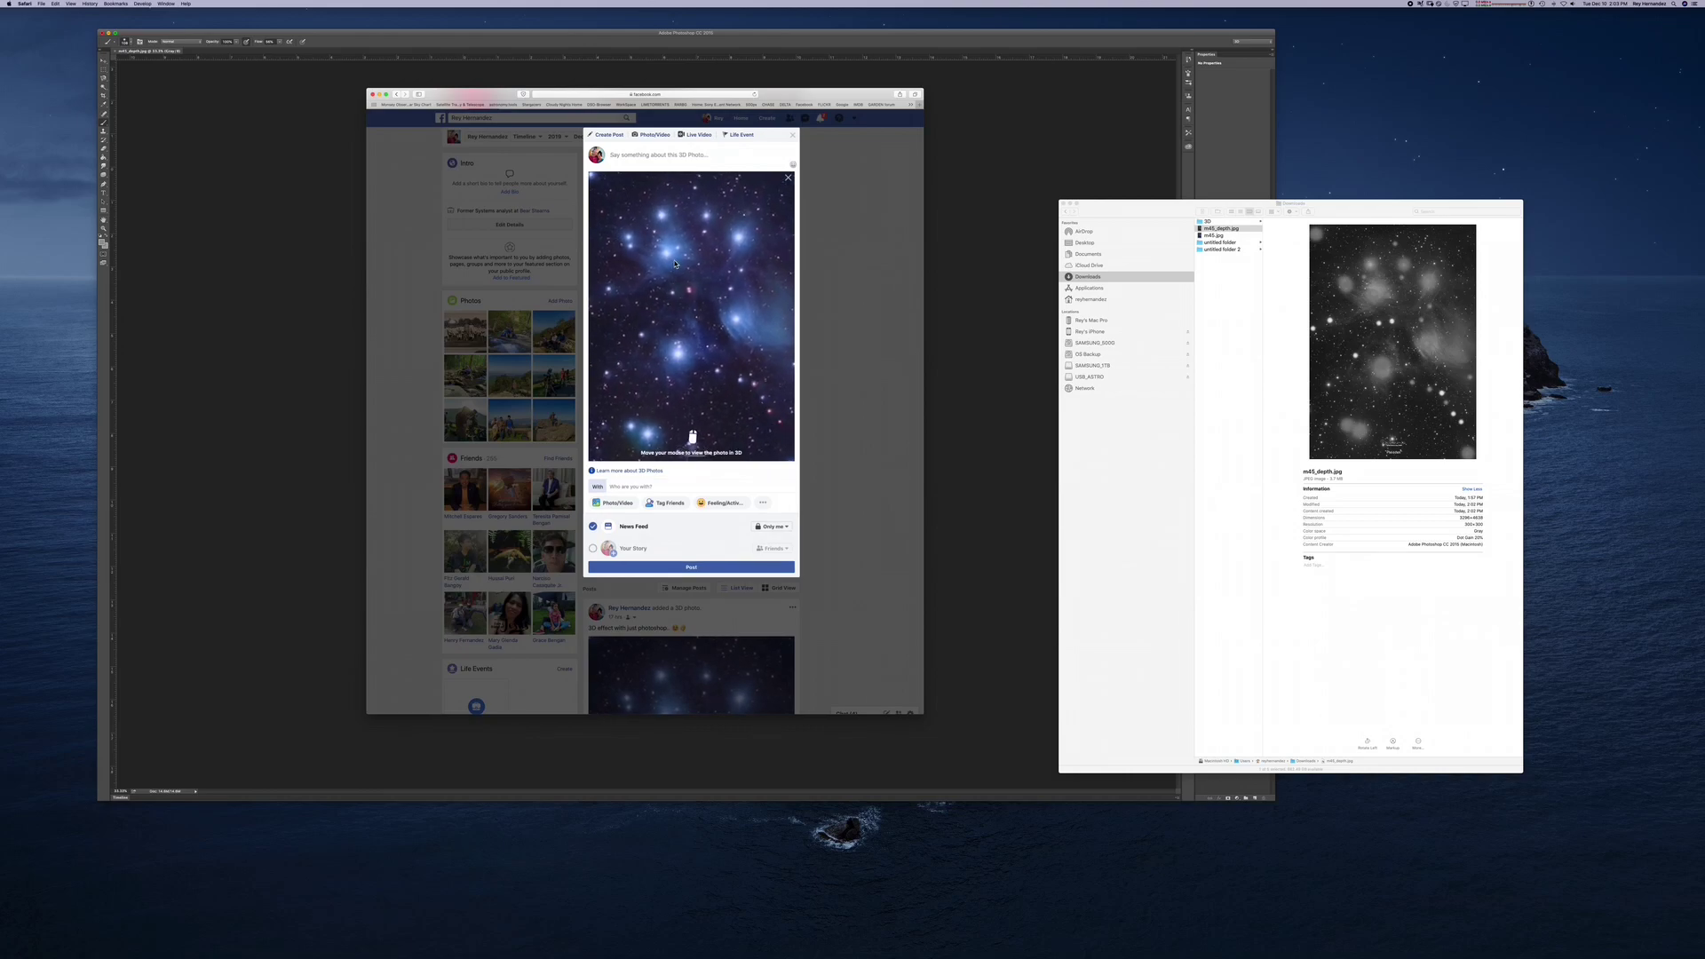
Examine the depth effect in the enlarged 3D photo preview and restore the page to its default zoom.
{"action": "scroll", "coordinate": [675, 263], "scroll_direction": "up", "scroll_amount": 5}
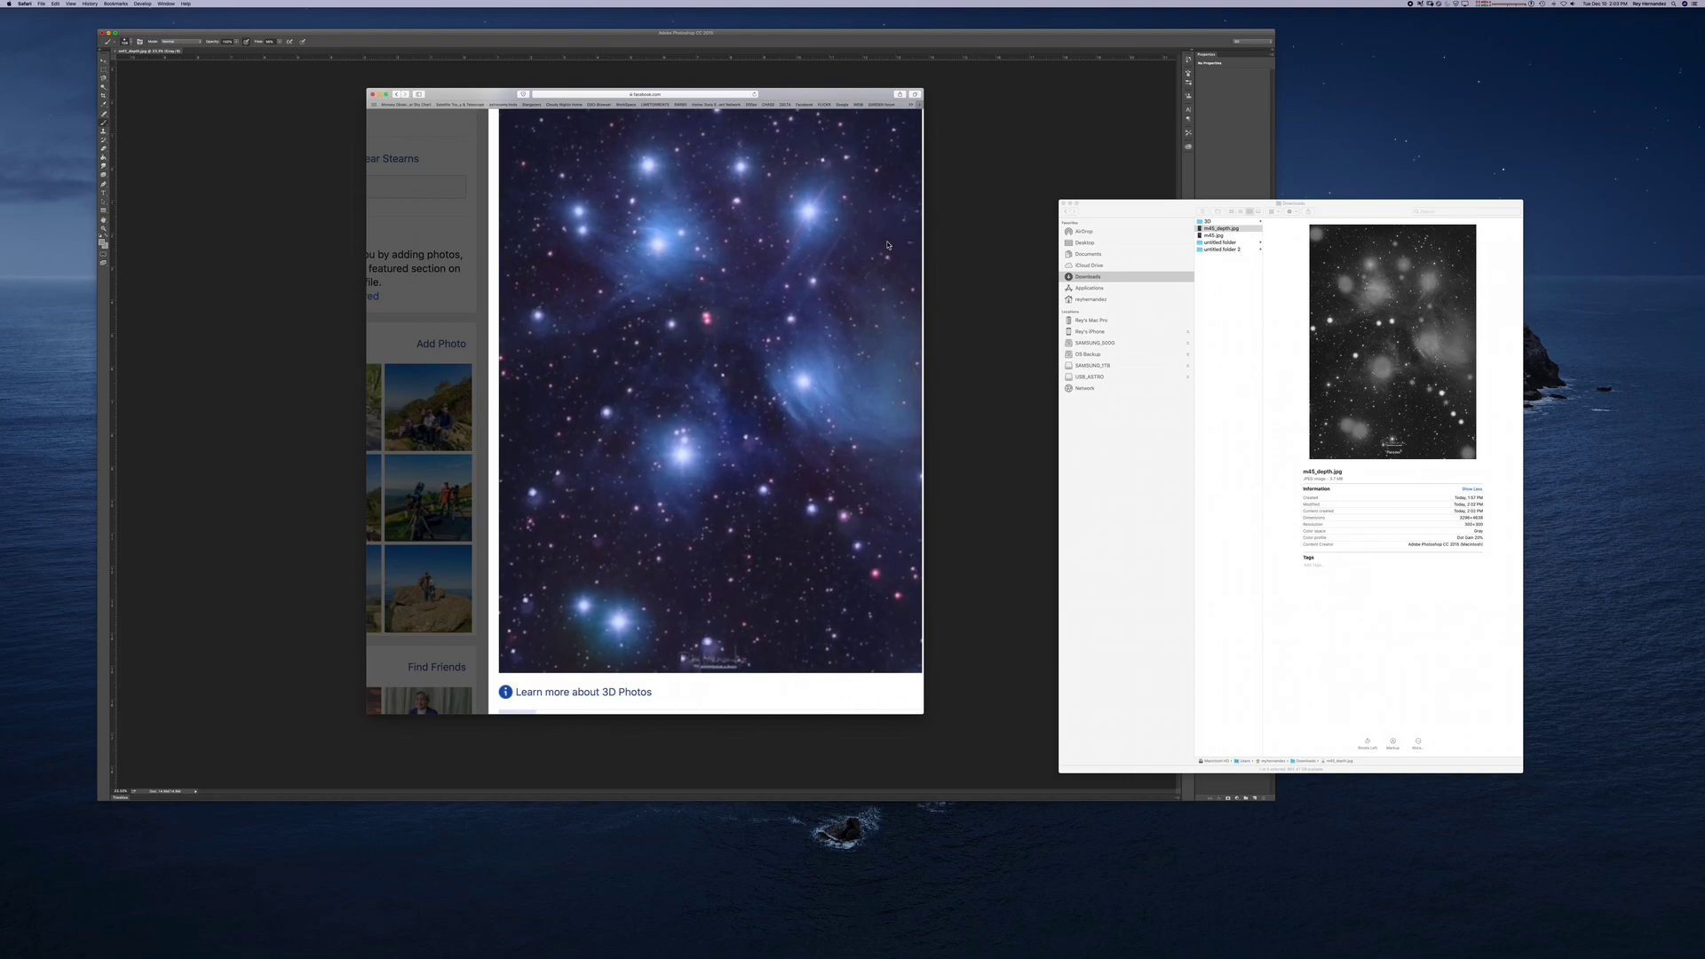
{"action": "key", "text": "super+0"}
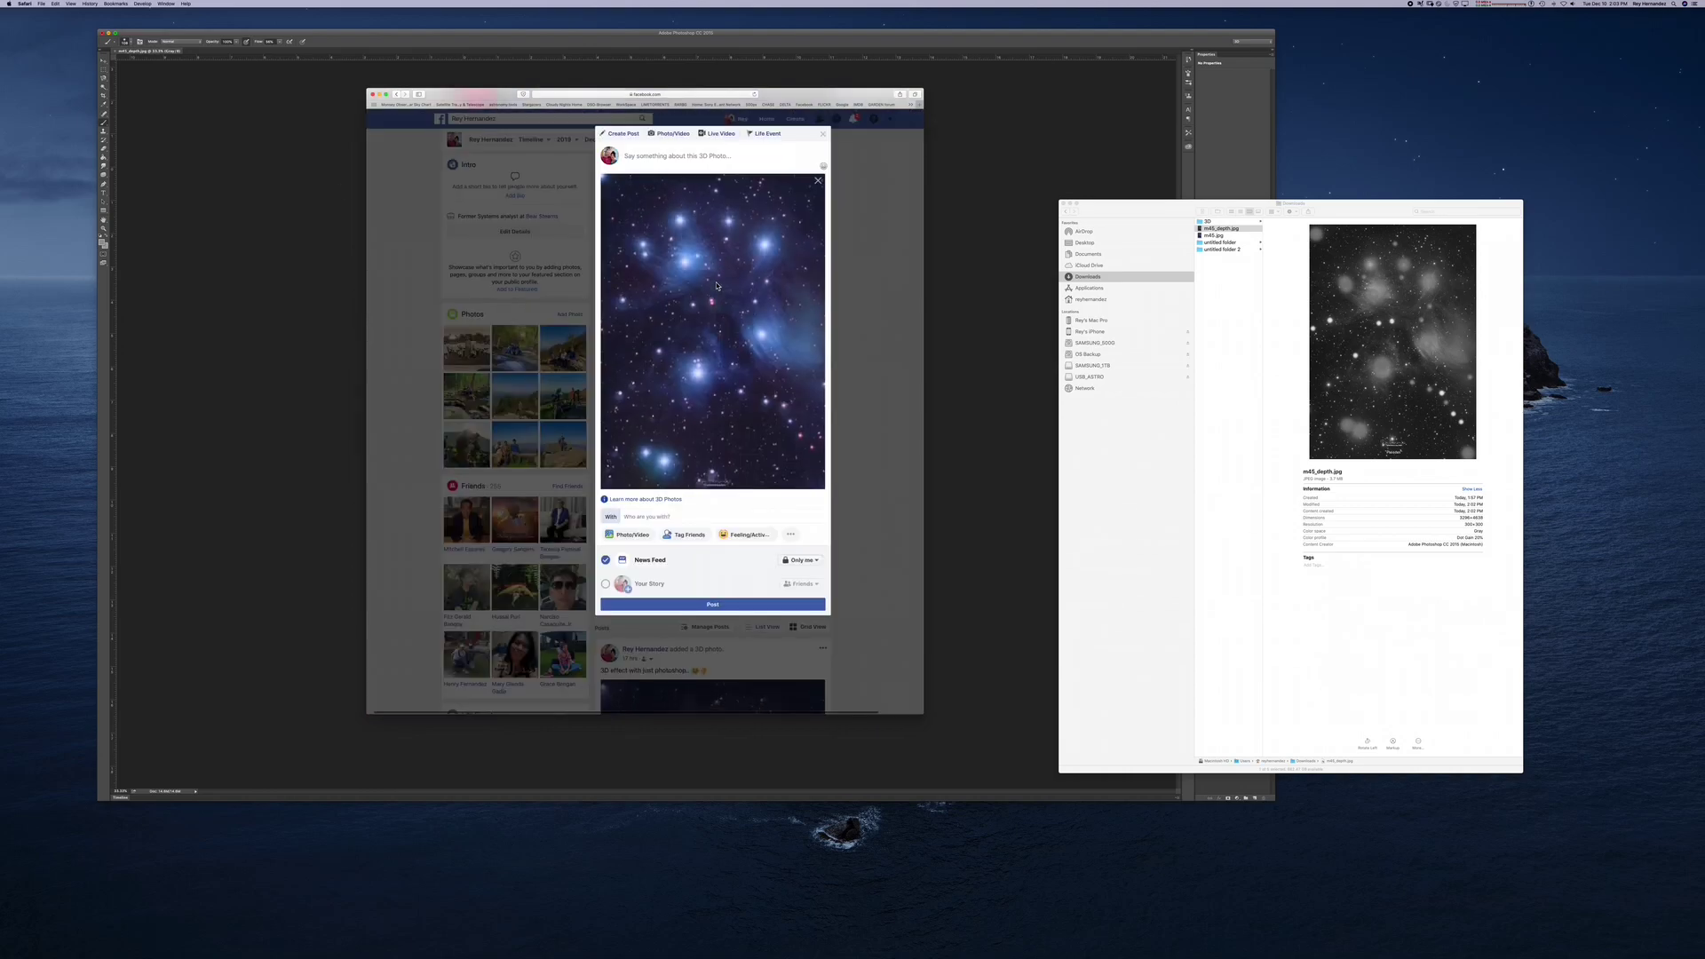
Remove the generated 3D photo from the Facebook post and switch back to the depth map in Photoshop.
{"action": "left_click", "coordinate": [818, 181]}
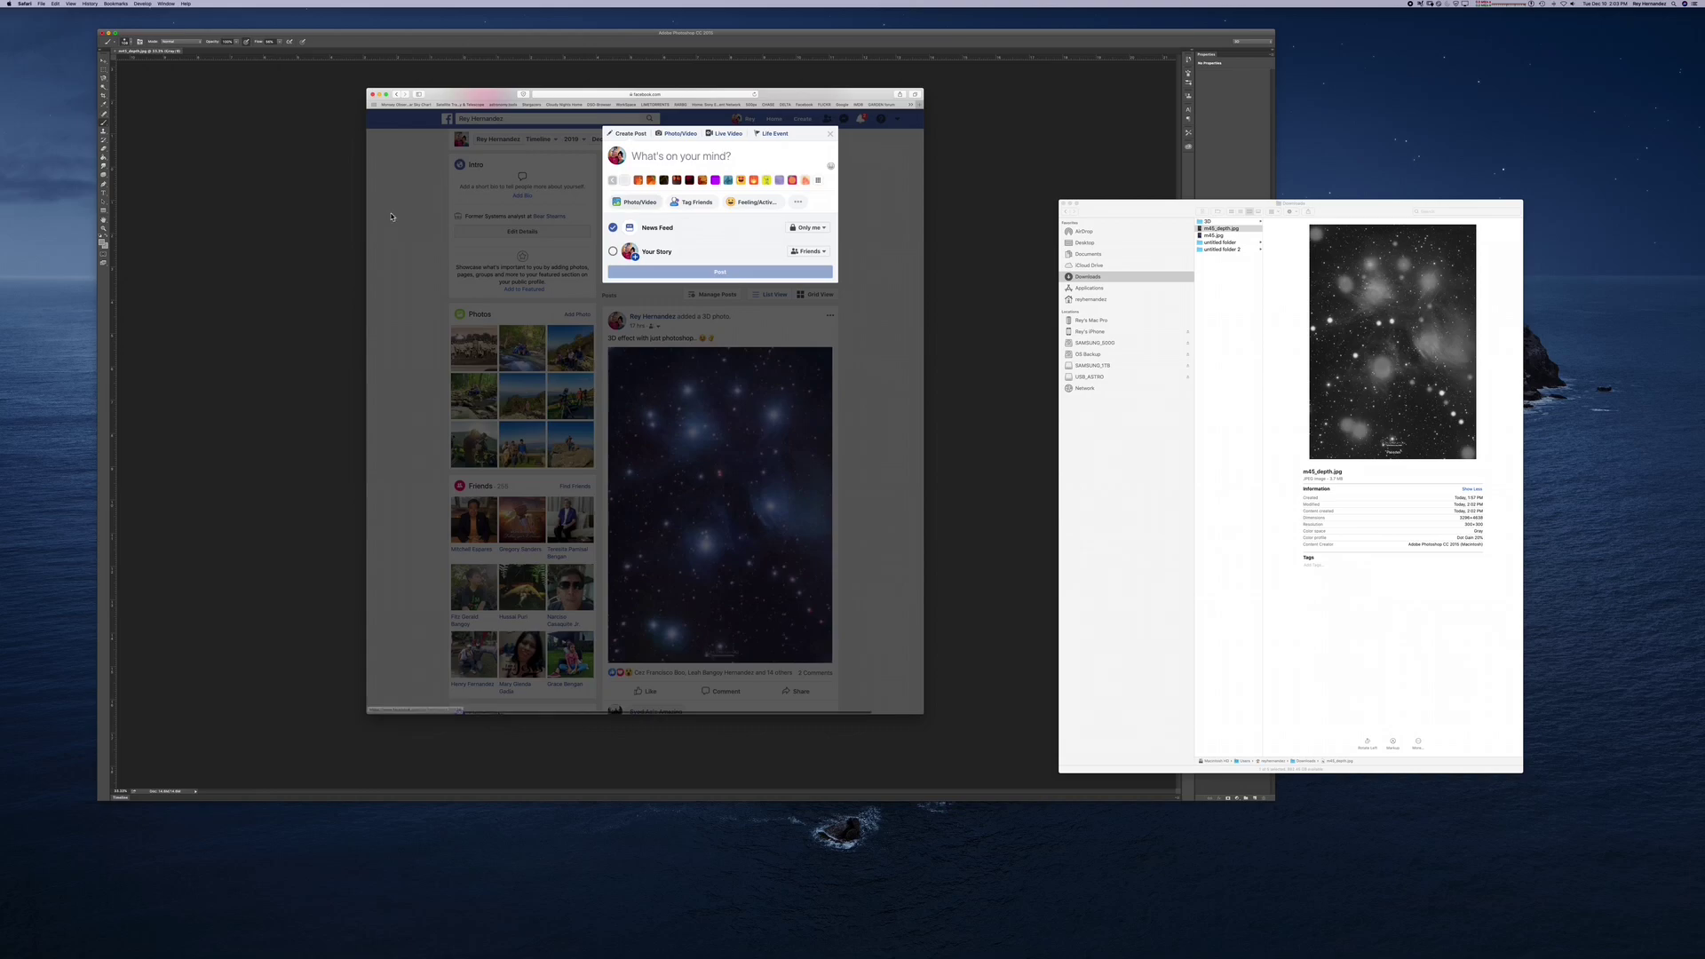
{"action": "left_click", "coordinate": [313, 209]}
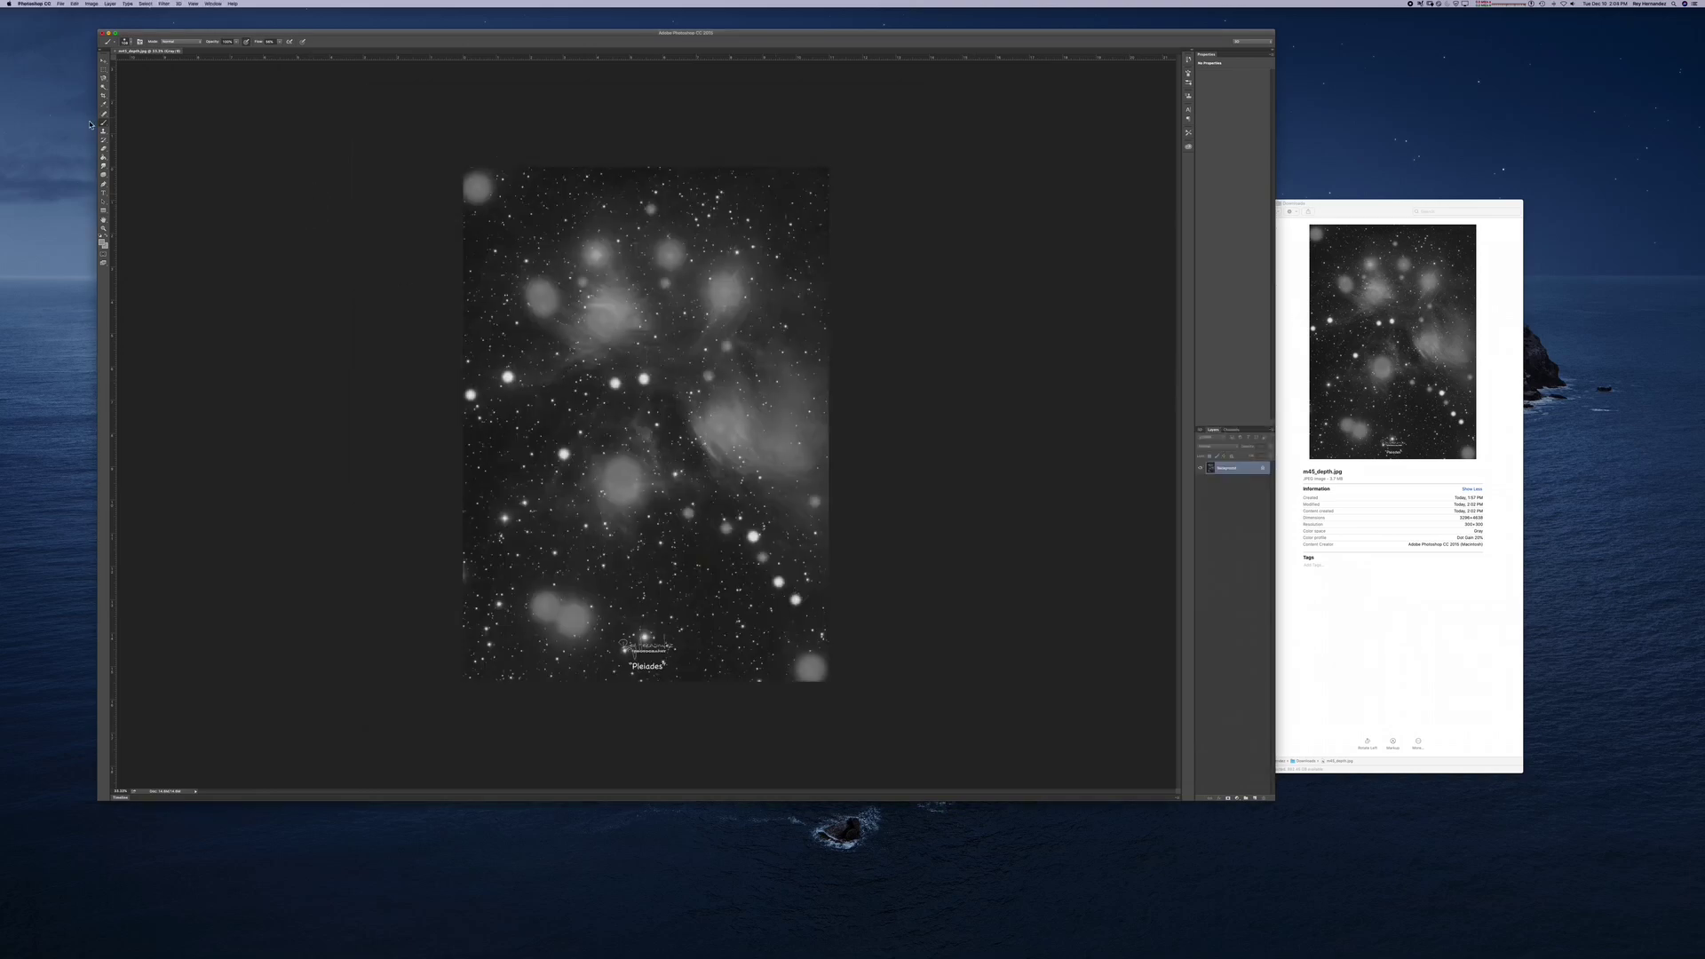
Adjust the brush settings and paint gray over the large star in the image's upper right and the star beside it.
{"action": "left_click", "coordinate": [126, 42]}
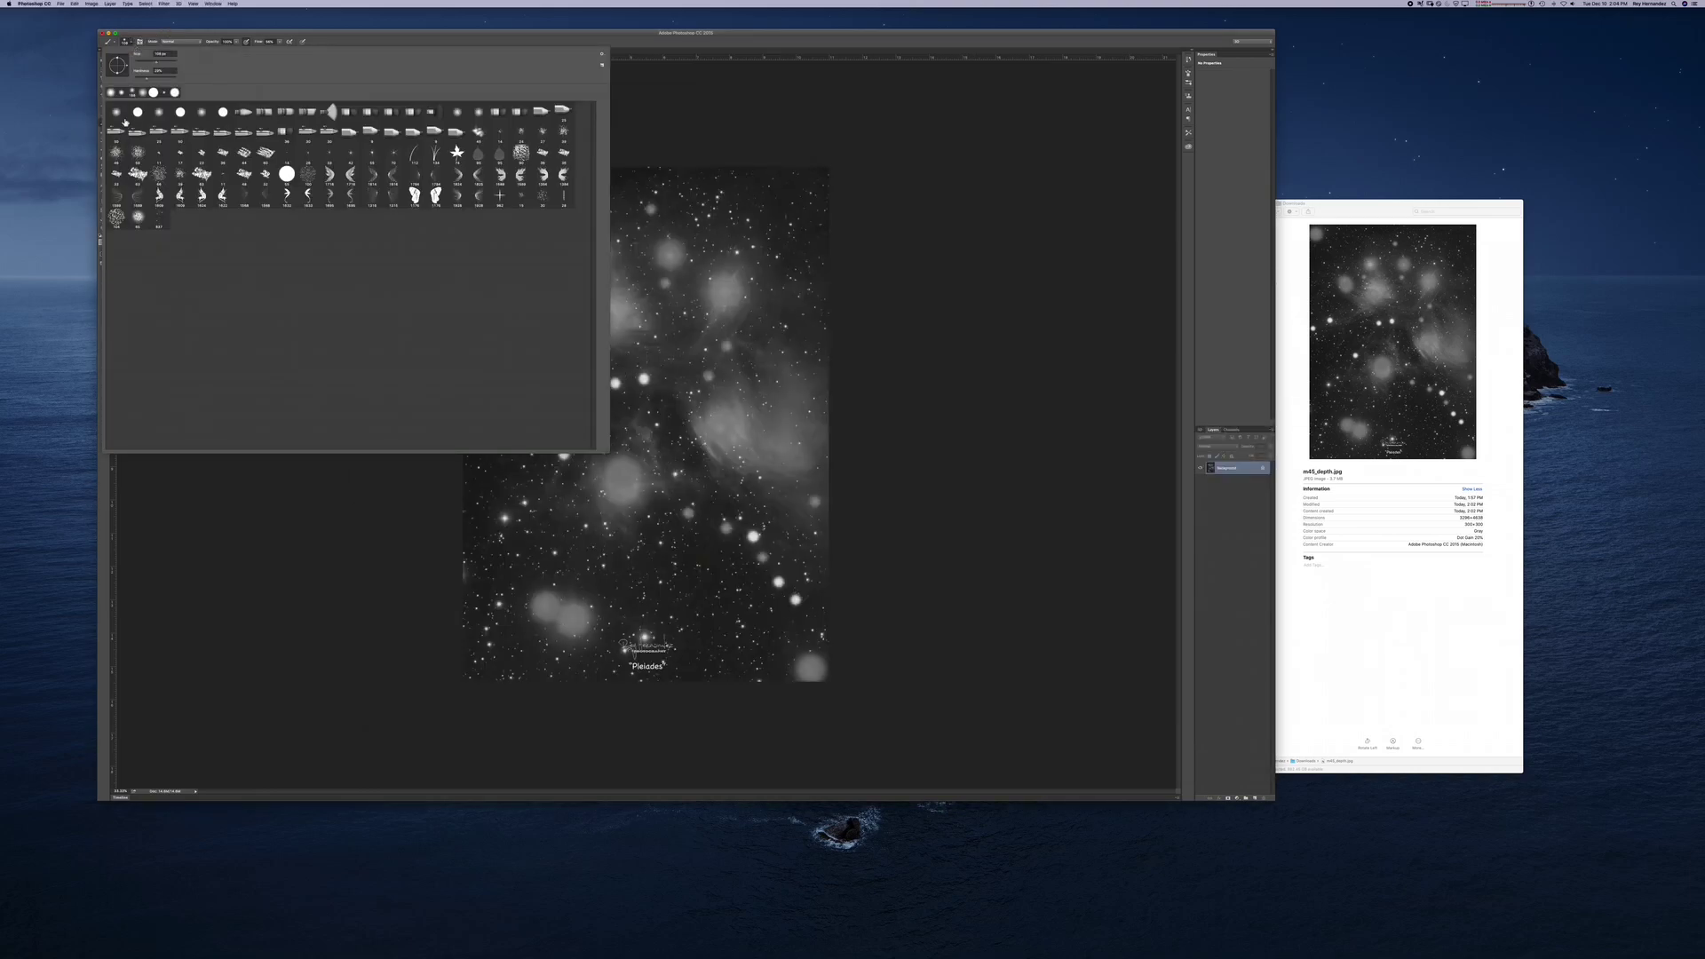
{"action": "left_click", "coordinate": [164, 54]}
{"action": "key", "text": "Return"}
{"action": "mouse_move", "coordinate": [718, 291]}
{"action": "left_mouse_down"}
{"action": "mouse_move", "coordinate": [730, 277]}
{"action": "mouse_move", "coordinate": [742, 299]}
{"action": "mouse_move", "coordinate": [721, 304]}
{"action": "mouse_move", "coordinate": [723, 278]}
{"action": "left_mouse_up"}
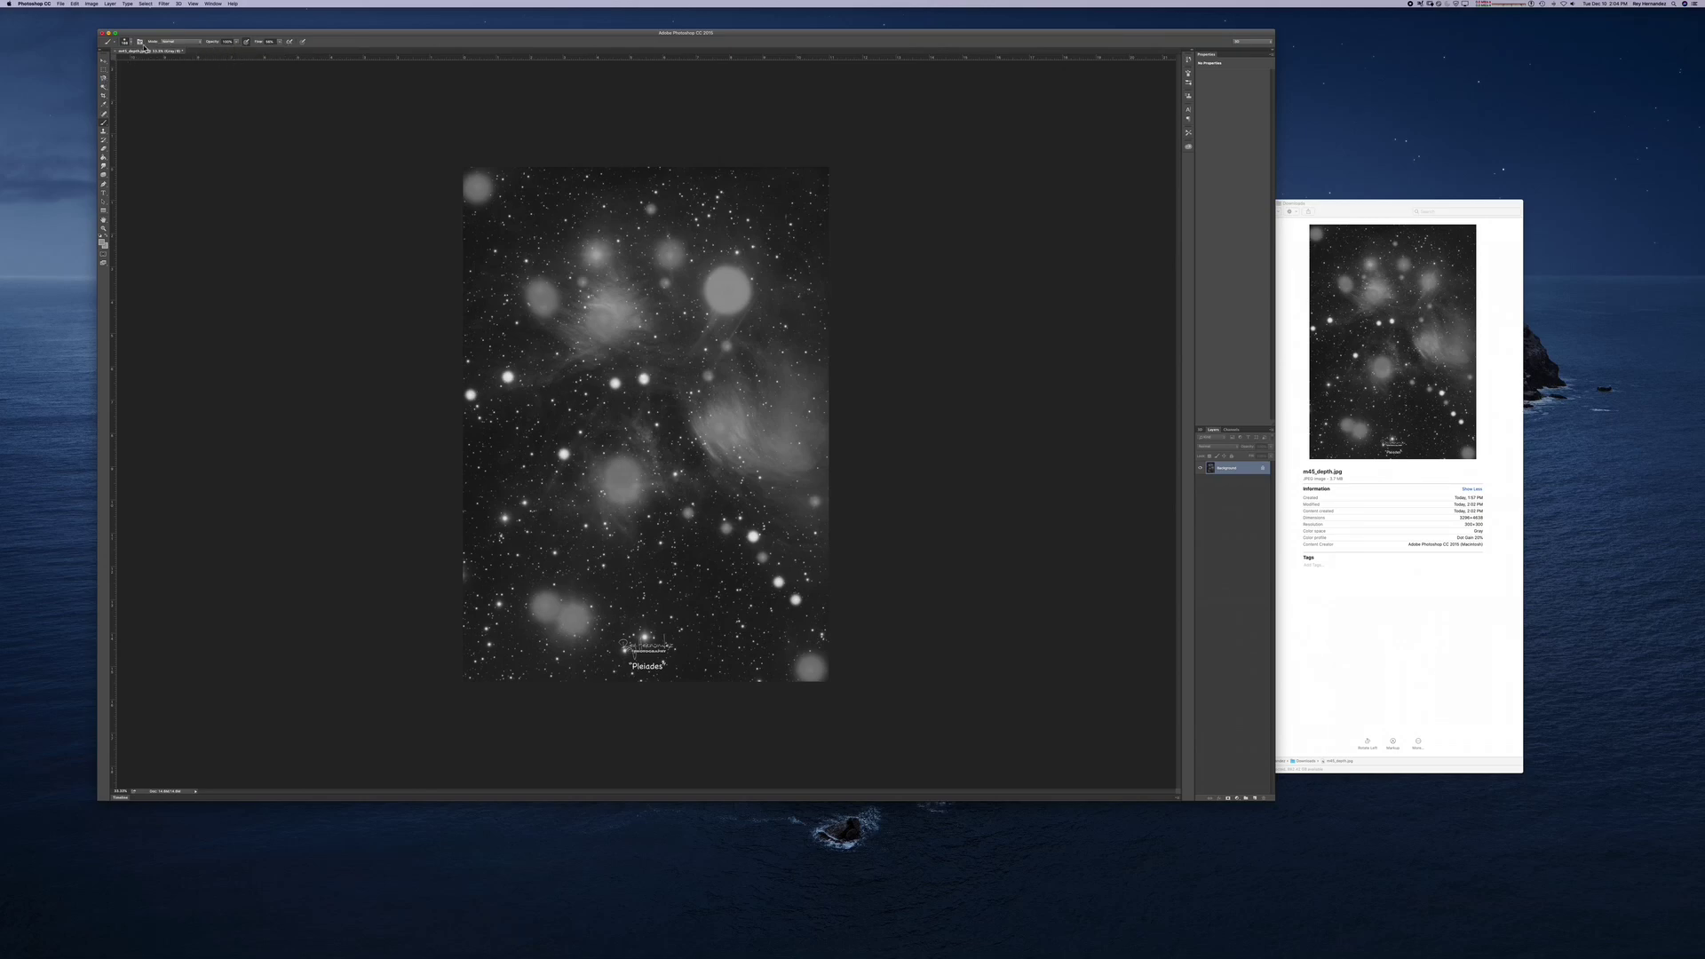
{"action": "left_click", "coordinate": [127, 42]}
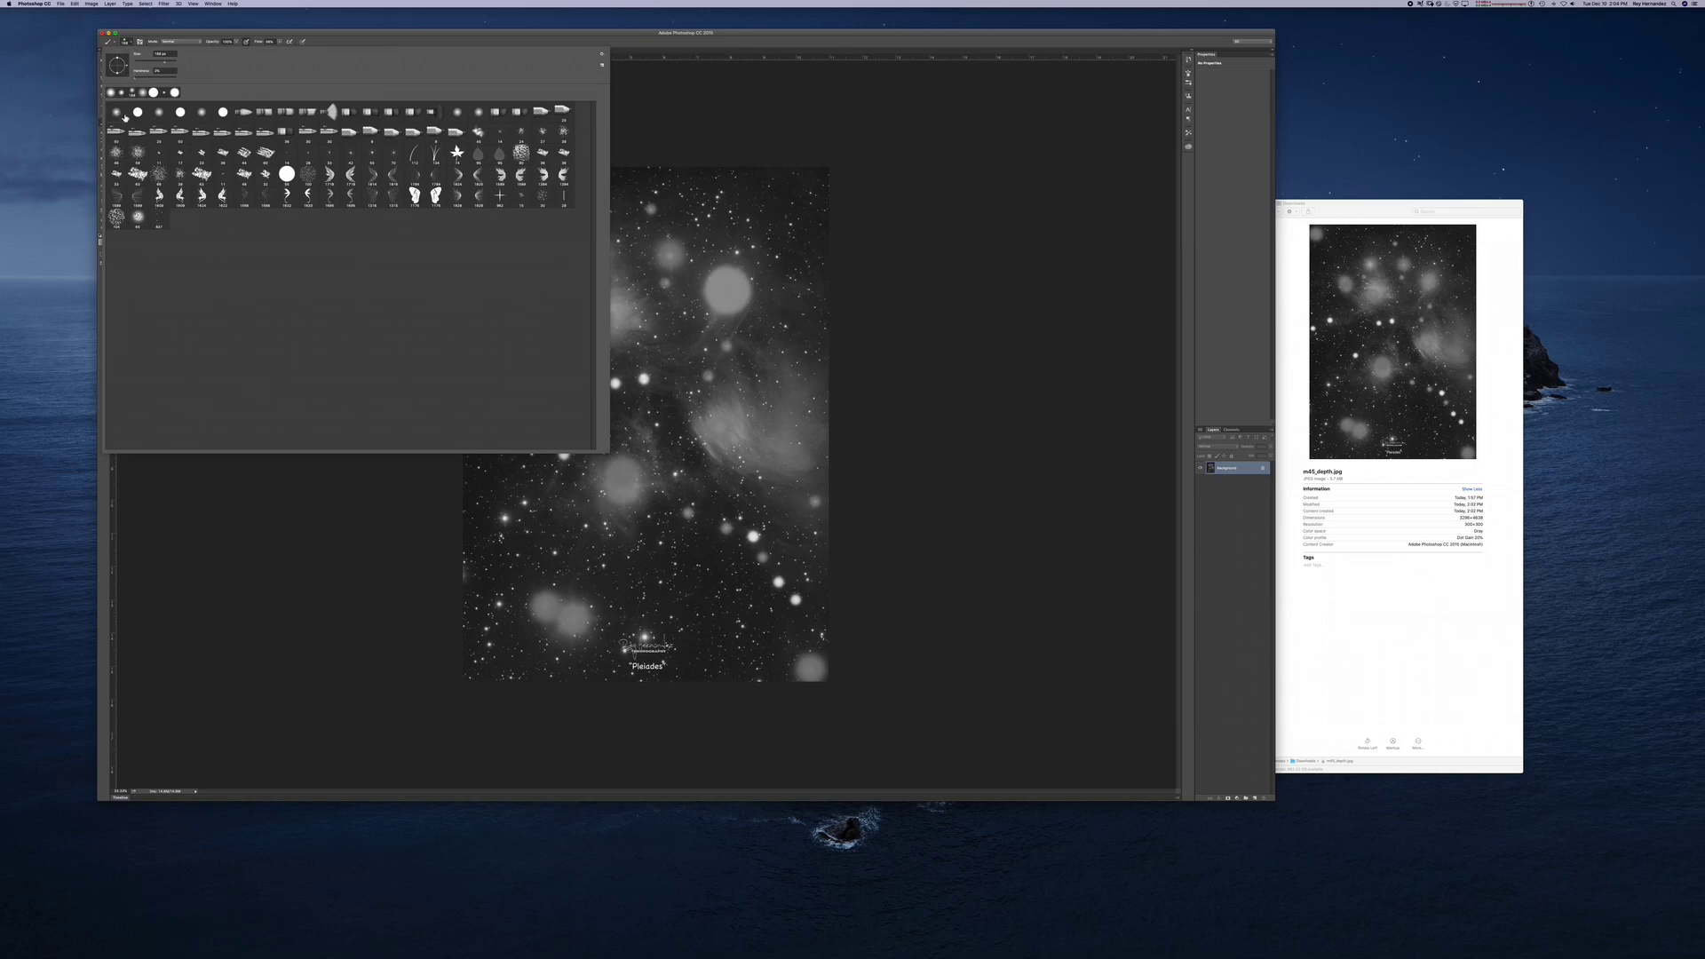
{"action": "left_click", "coordinate": [728, 295]}
{"action": "left_click", "coordinate": [127, 41]}
{"action": "left_click", "coordinate": [726, 290]}
{"action": "left_click", "coordinate": [668, 254]}
Paint broad soft gray strokes over the nebula clouds around the upper, central and right-hand star groups.
{"action": "mouse_move", "coordinate": [612, 317]}
{"action": "left_mouse_down"}
{"action": "mouse_move", "coordinate": [570, 325]}
{"action": "mouse_move", "coordinate": [599, 324]}
{"action": "mouse_move", "coordinate": [583, 302]}
{"action": "mouse_move", "coordinate": [608, 305]}
{"action": "mouse_move", "coordinate": [611, 283]}
{"action": "mouse_move", "coordinate": [648, 316]}
{"action": "mouse_move", "coordinate": [630, 339]}
{"action": "mouse_move", "coordinate": [663, 348]}
{"action": "mouse_move", "coordinate": [520, 379]}
{"action": "mouse_move", "coordinate": [718, 324]}
{"action": "mouse_move", "coordinate": [717, 395]}
{"action": "mouse_move", "coordinate": [691, 405]}
{"action": "mouse_move", "coordinate": [719, 439]}
{"action": "mouse_move", "coordinate": [718, 397]}
{"action": "mouse_move", "coordinate": [743, 422]}
{"action": "mouse_move", "coordinate": [738, 450]}
{"action": "mouse_move", "coordinate": [809, 501]}
{"action": "mouse_move", "coordinate": [822, 447]}
{"action": "mouse_move", "coordinate": [759, 346]}
{"action": "mouse_move", "coordinate": [824, 398]}
{"action": "mouse_move", "coordinate": [777, 471]}
{"action": "left_mouse_up"}
{"action": "mouse_move", "coordinate": [644, 484]}
{"action": "left_mouse_down"}
{"action": "mouse_move", "coordinate": [578, 504]}
{"action": "mouse_move", "coordinate": [621, 523]}
{"action": "mouse_move", "coordinate": [642, 480]}
{"action": "mouse_move", "coordinate": [638, 420]}
{"action": "mouse_move", "coordinate": [667, 493]}
{"action": "left_mouse_up"}
{"action": "mouse_move", "coordinate": [618, 425]}
{"action": "left_mouse_down"}
{"action": "mouse_move", "coordinate": [585, 440]}
{"action": "mouse_move", "coordinate": [621, 367]}
{"action": "mouse_move", "coordinate": [706, 384]}
{"action": "left_mouse_up"}
{"action": "left_click_drag", "start_coordinate": [715, 468], "coordinate": [837, 558]}
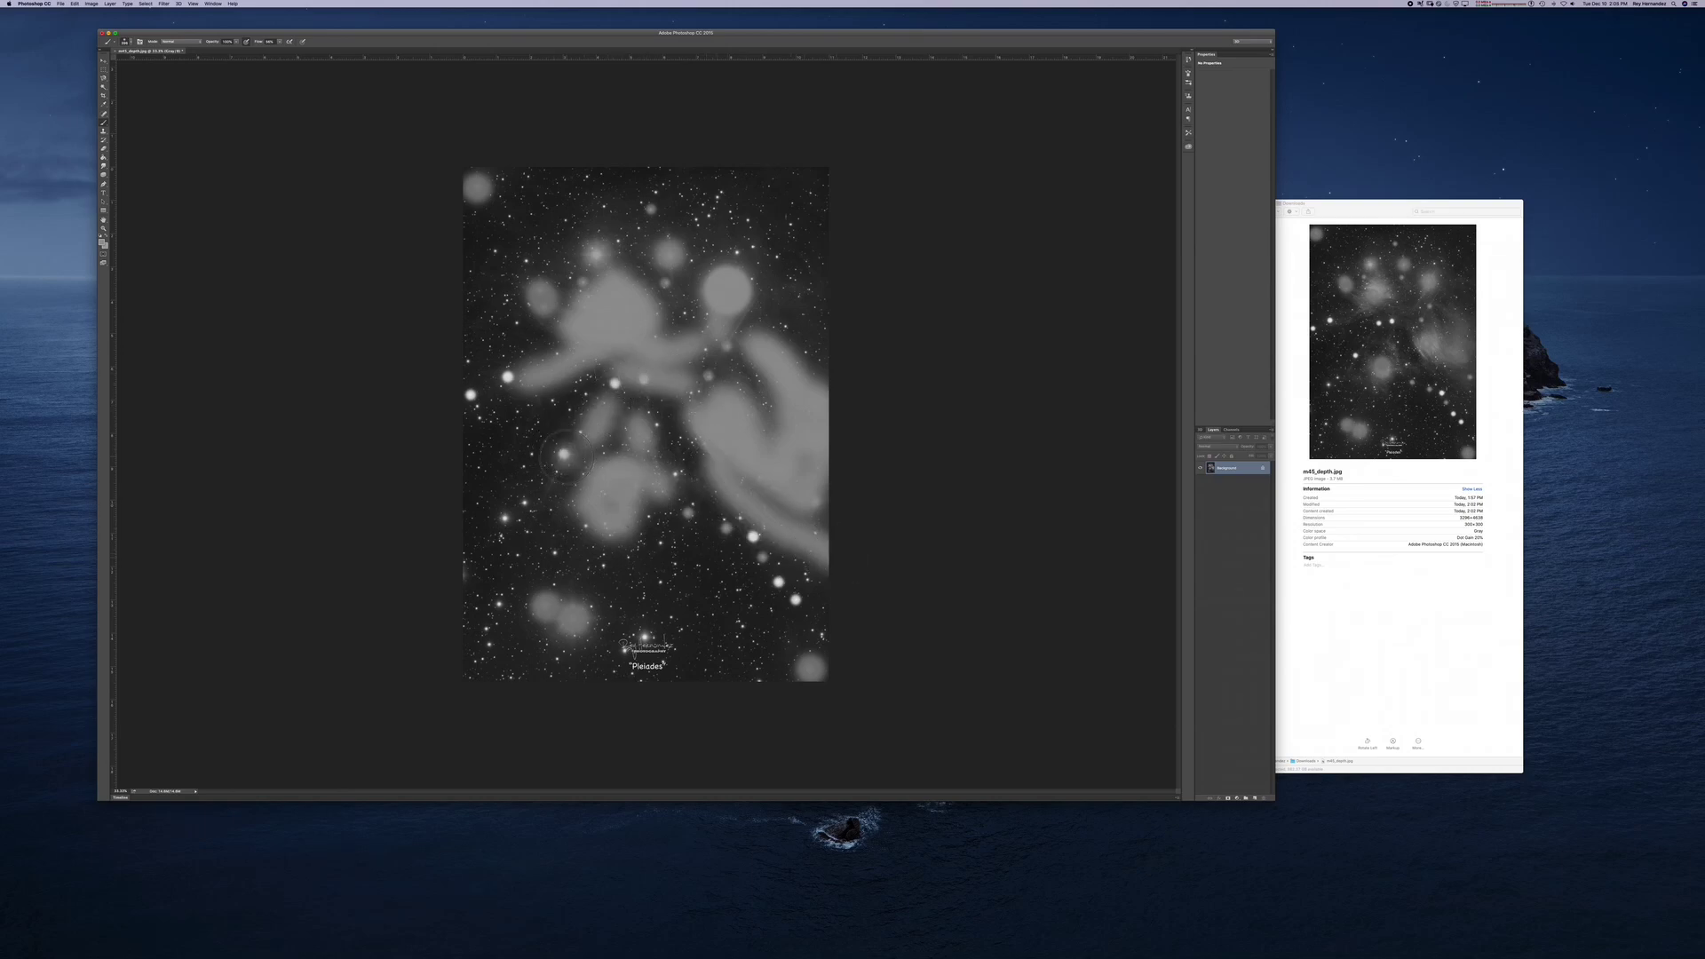
Reduce the brush size and dab gray over the smaller stars in the middle and lower part of the depth map.
{"action": "left_click", "coordinate": [504, 517]}
{"action": "left_click", "coordinate": [197, 44]}
{"action": "left_click", "coordinate": [157, 37]}
{"action": "left_click", "coordinate": [131, 42]}
{"action": "left_click", "coordinate": [161, 66]}
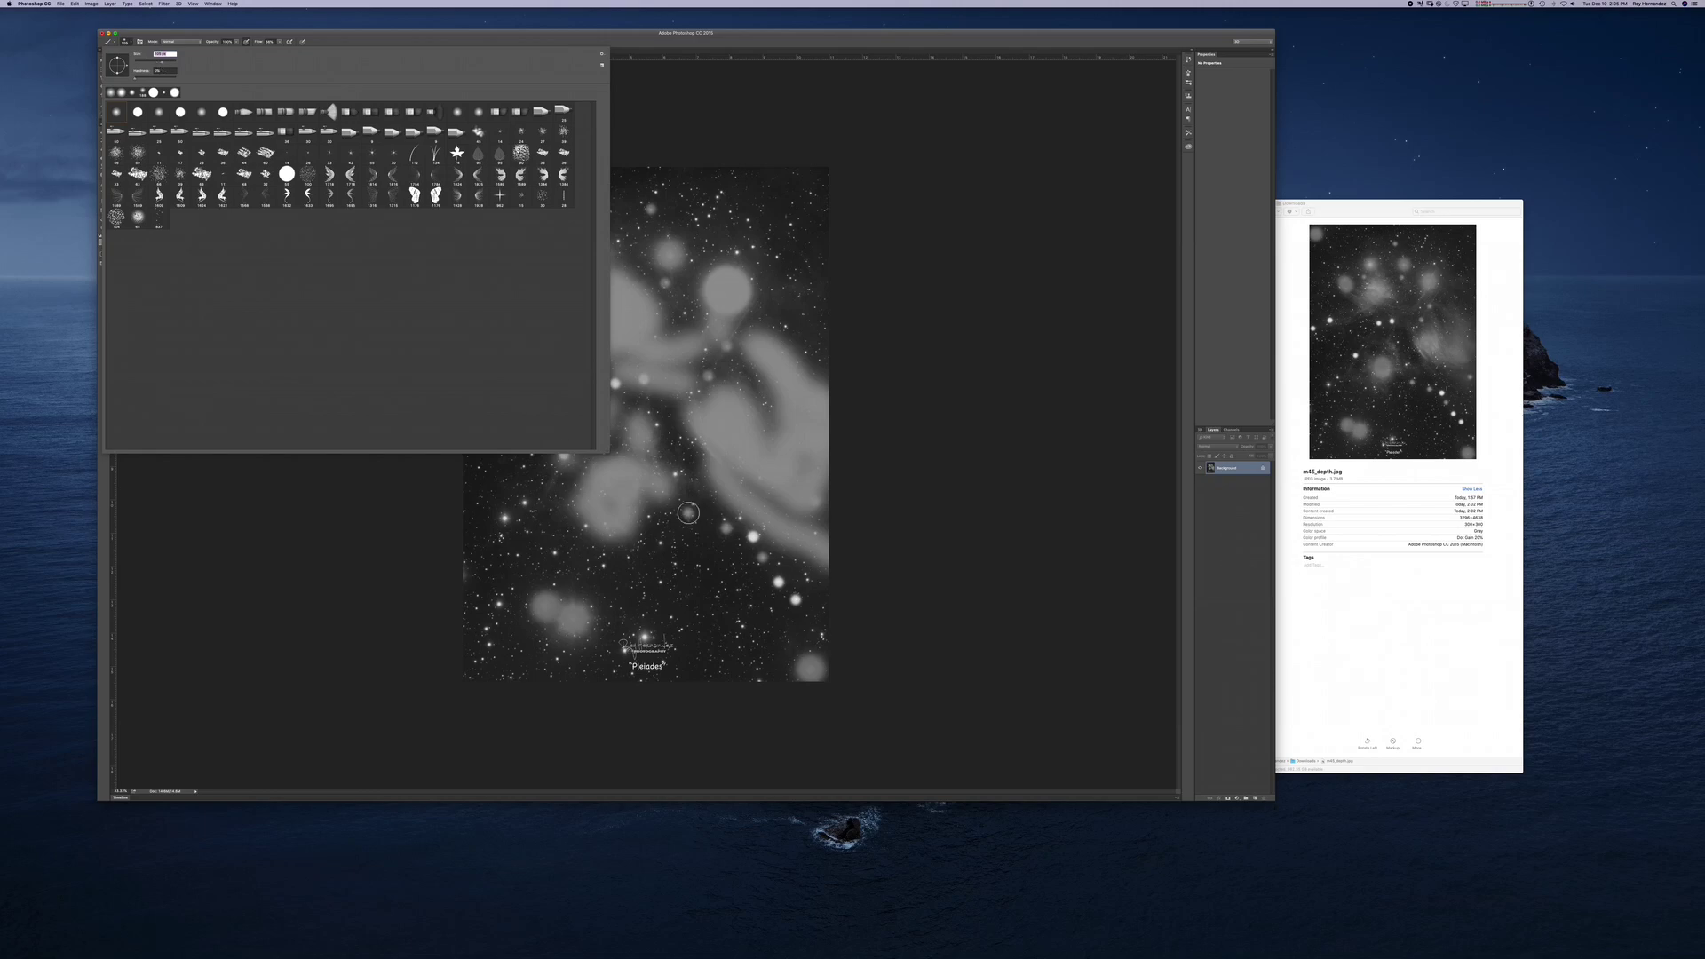
{"action": "left_click", "coordinate": [685, 514]}
{"action": "left_click", "coordinate": [688, 512]}
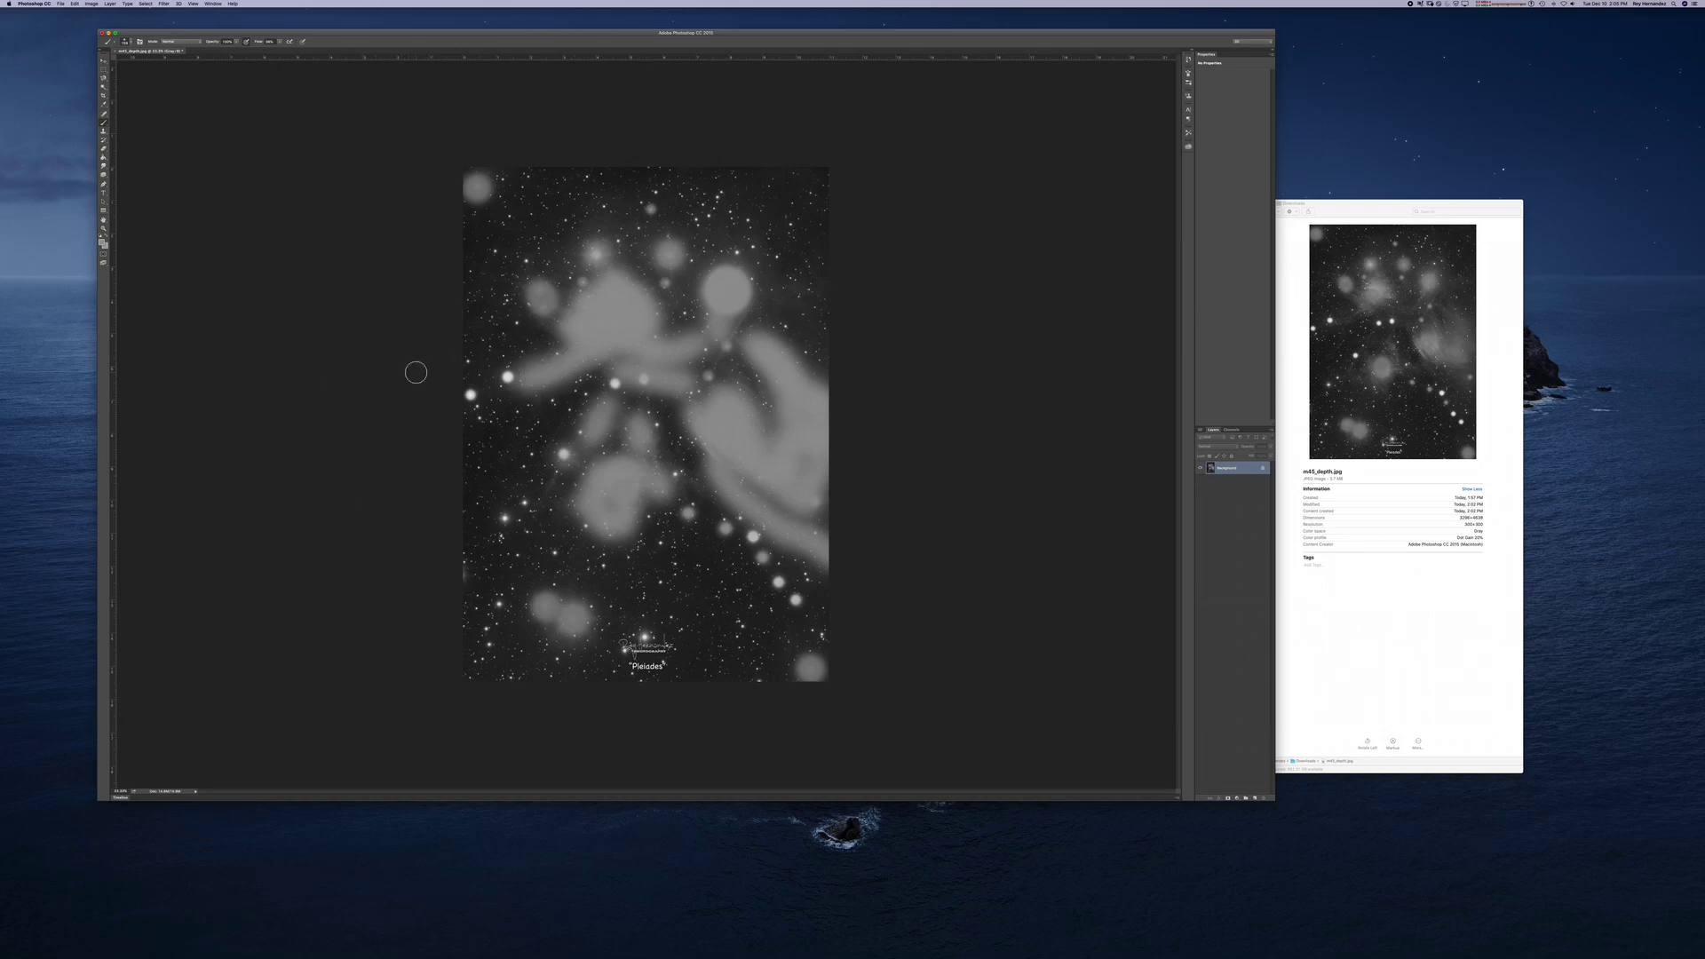
Save the edited depth map and bring the Finder window forward to check the updated m45_depth.jpg.
{"action": "left_click", "coordinate": [61, 3]}
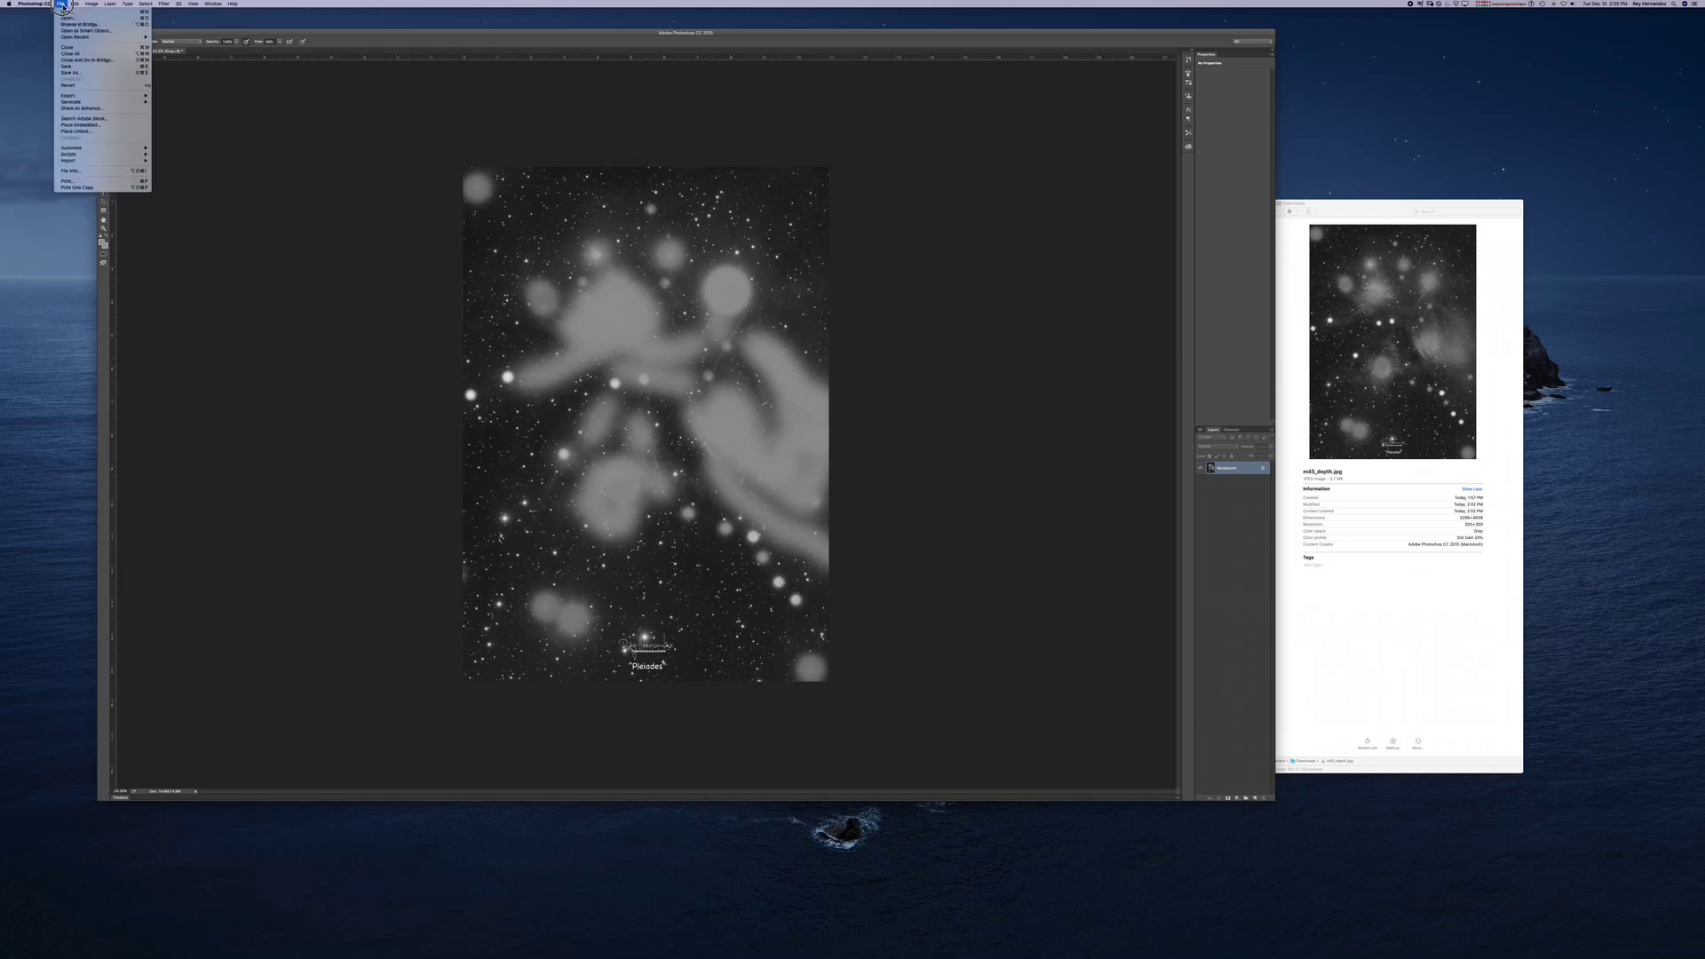
{"action": "left_click", "coordinate": [67, 67]}
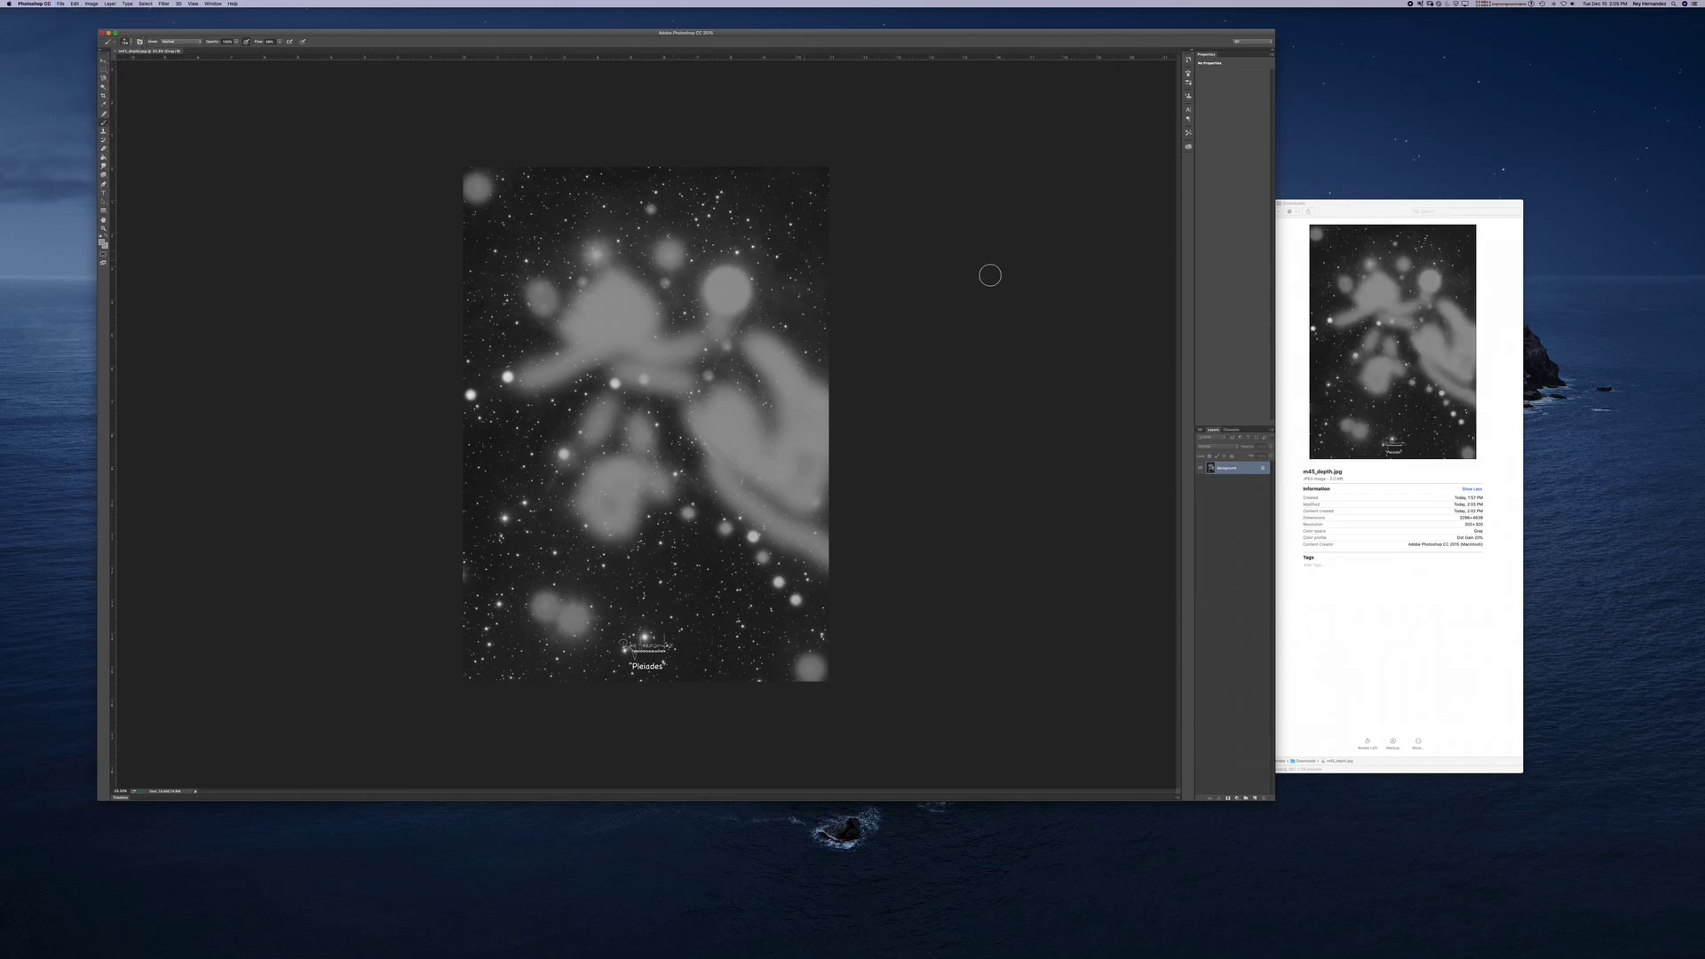
{"action": "left_click_drag", "start_coordinate": [1376, 210], "coordinate": [1439, 199]}
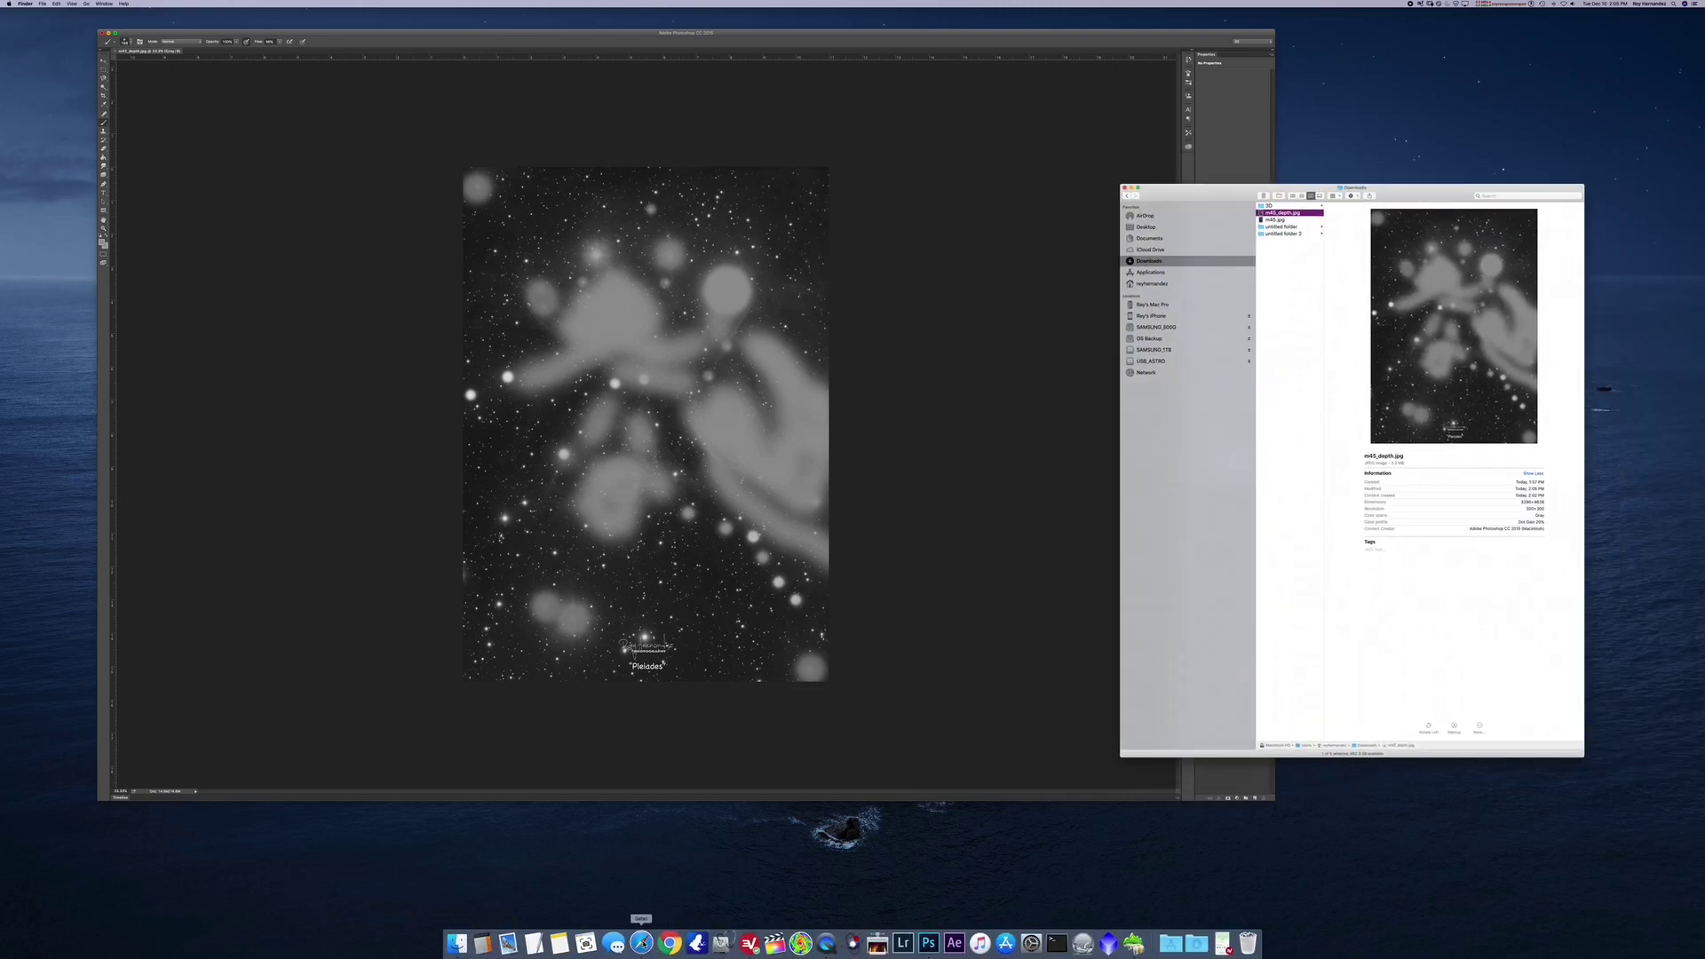
Switch to the Facebook post in Safari, add m45.jpg and m45_depth.jpg to generate the 3D photo, and enlarge its preview.
{"action": "left_click", "coordinate": [666, 943]}
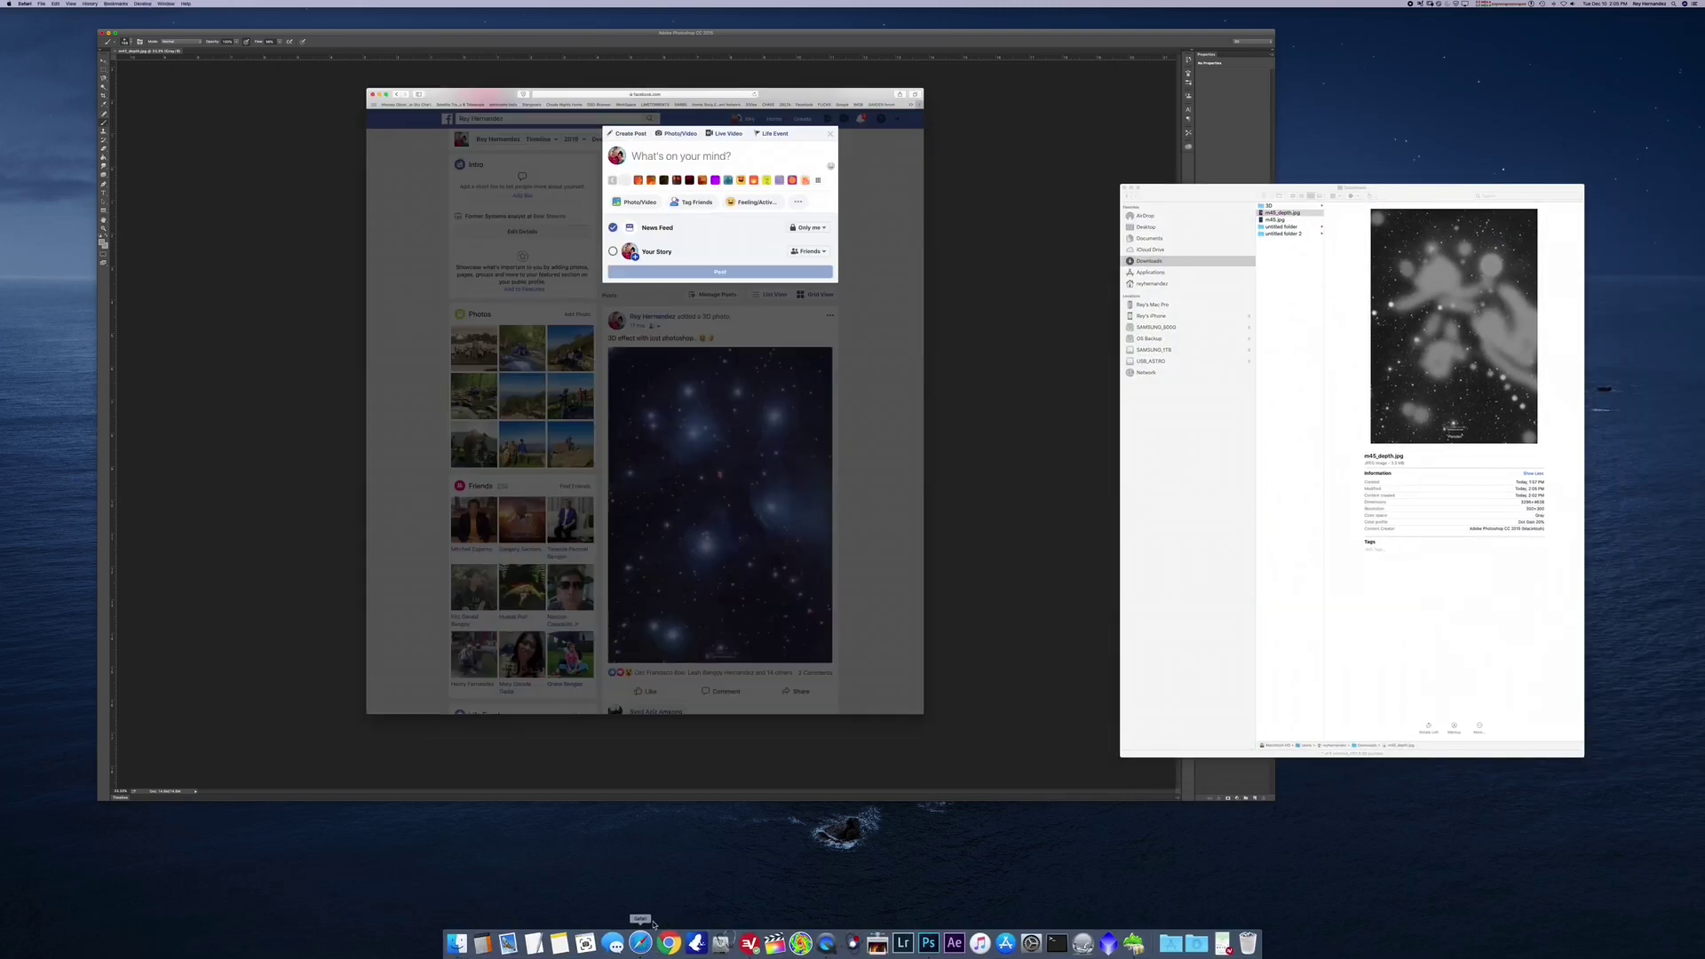
{"action": "left_click", "coordinate": [634, 203]}
{"action": "double_click", "coordinate": [456, 138]}
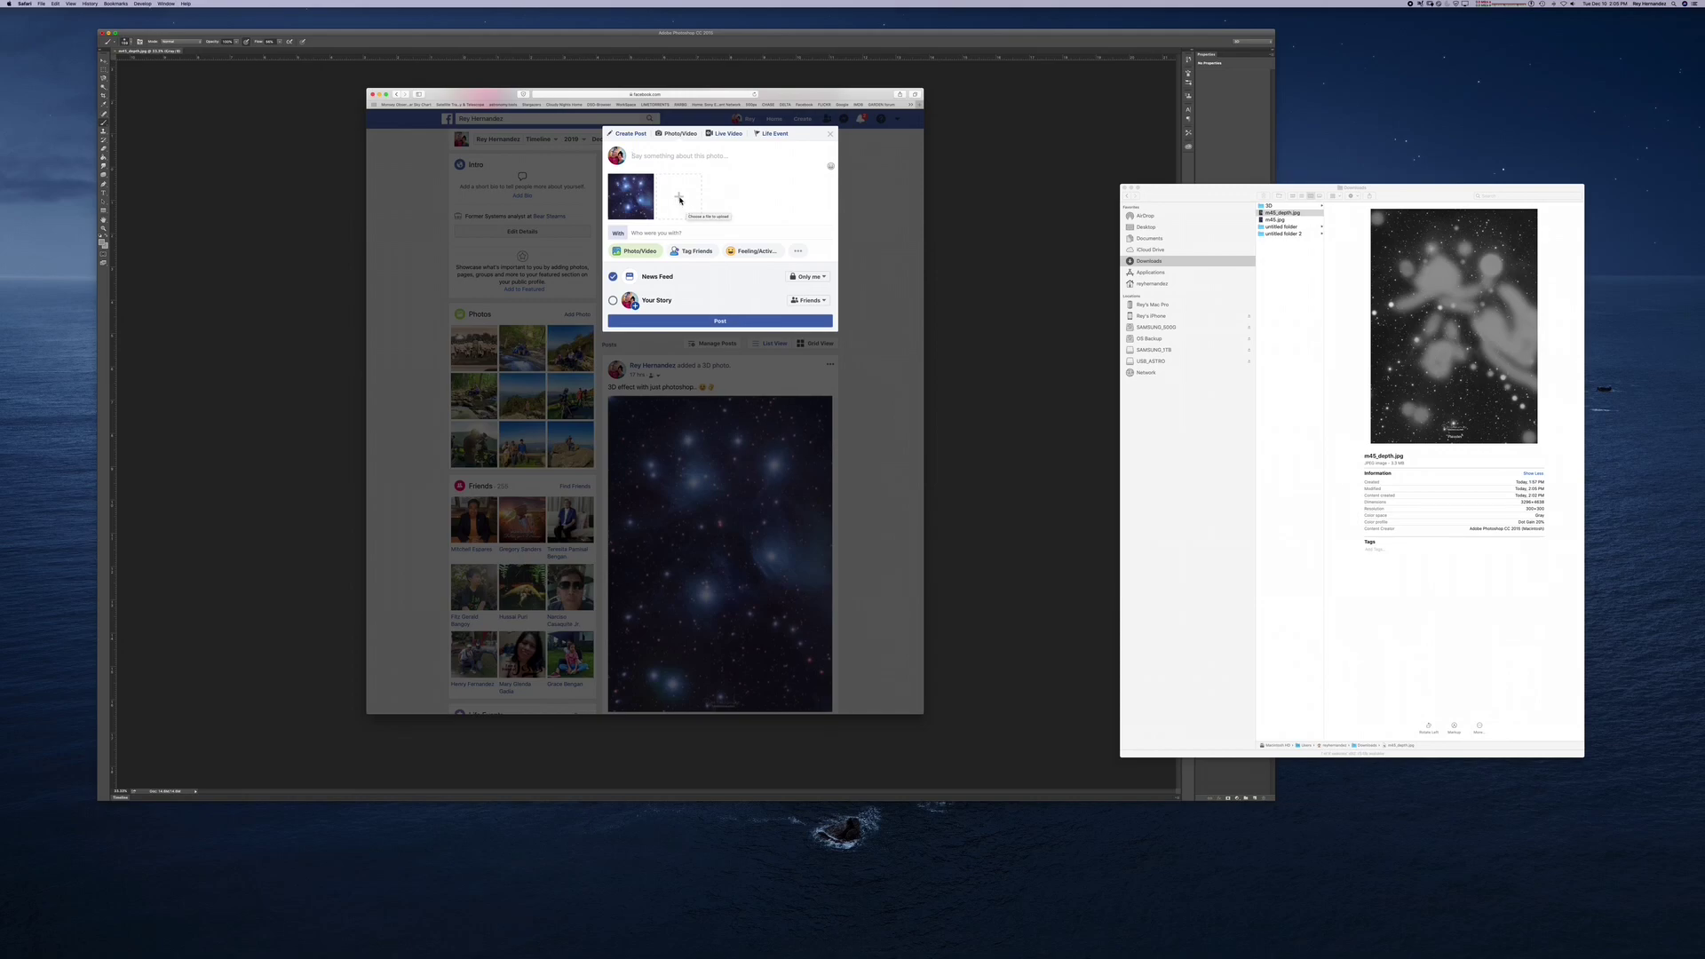
{"action": "left_click", "coordinate": [680, 199]}
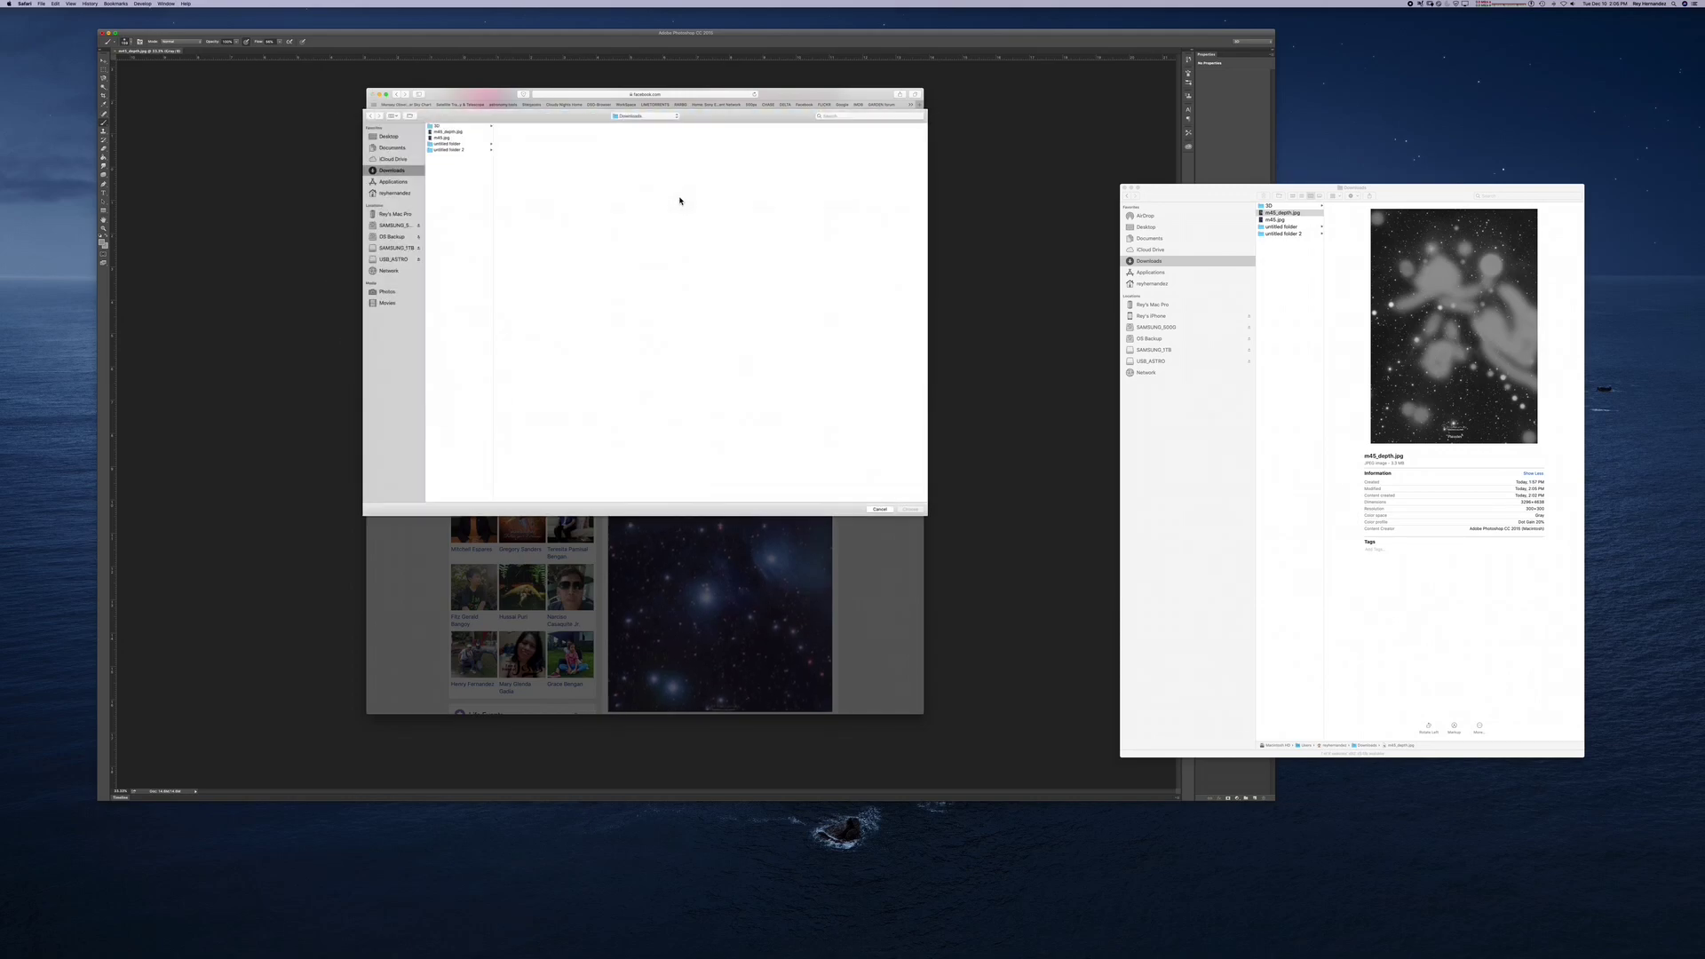
{"action": "double_click", "coordinate": [451, 132]}
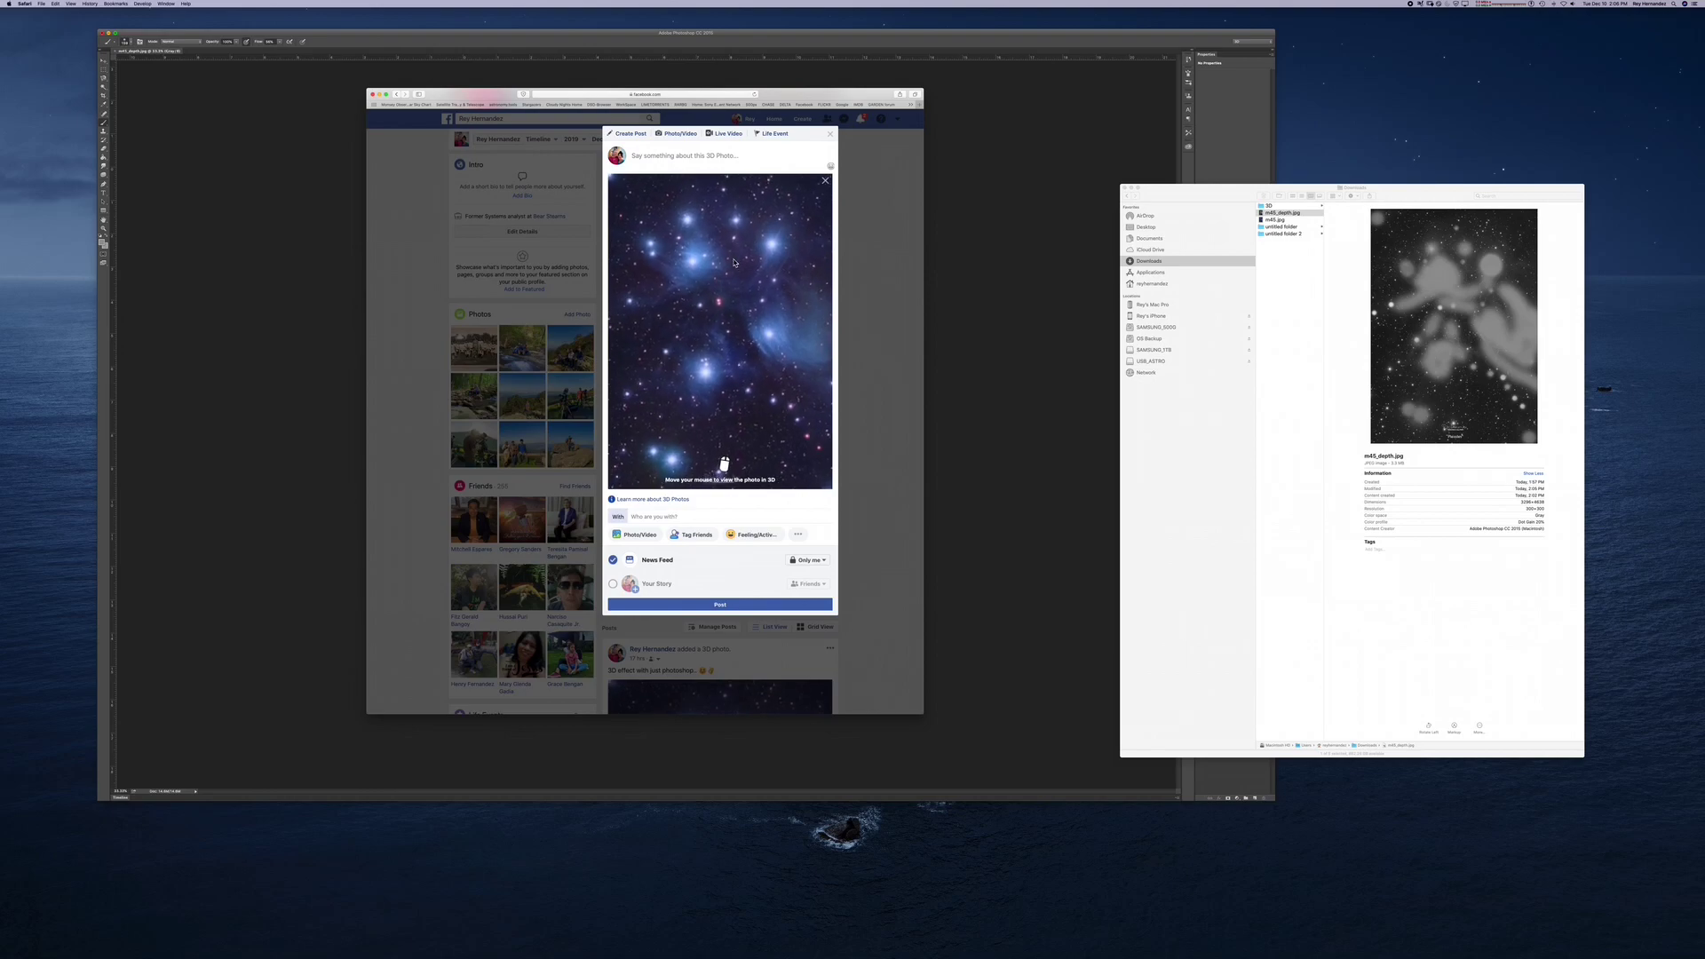
{"action": "scroll", "coordinate": [734, 262], "scroll_direction": "up", "scroll_amount": 5}
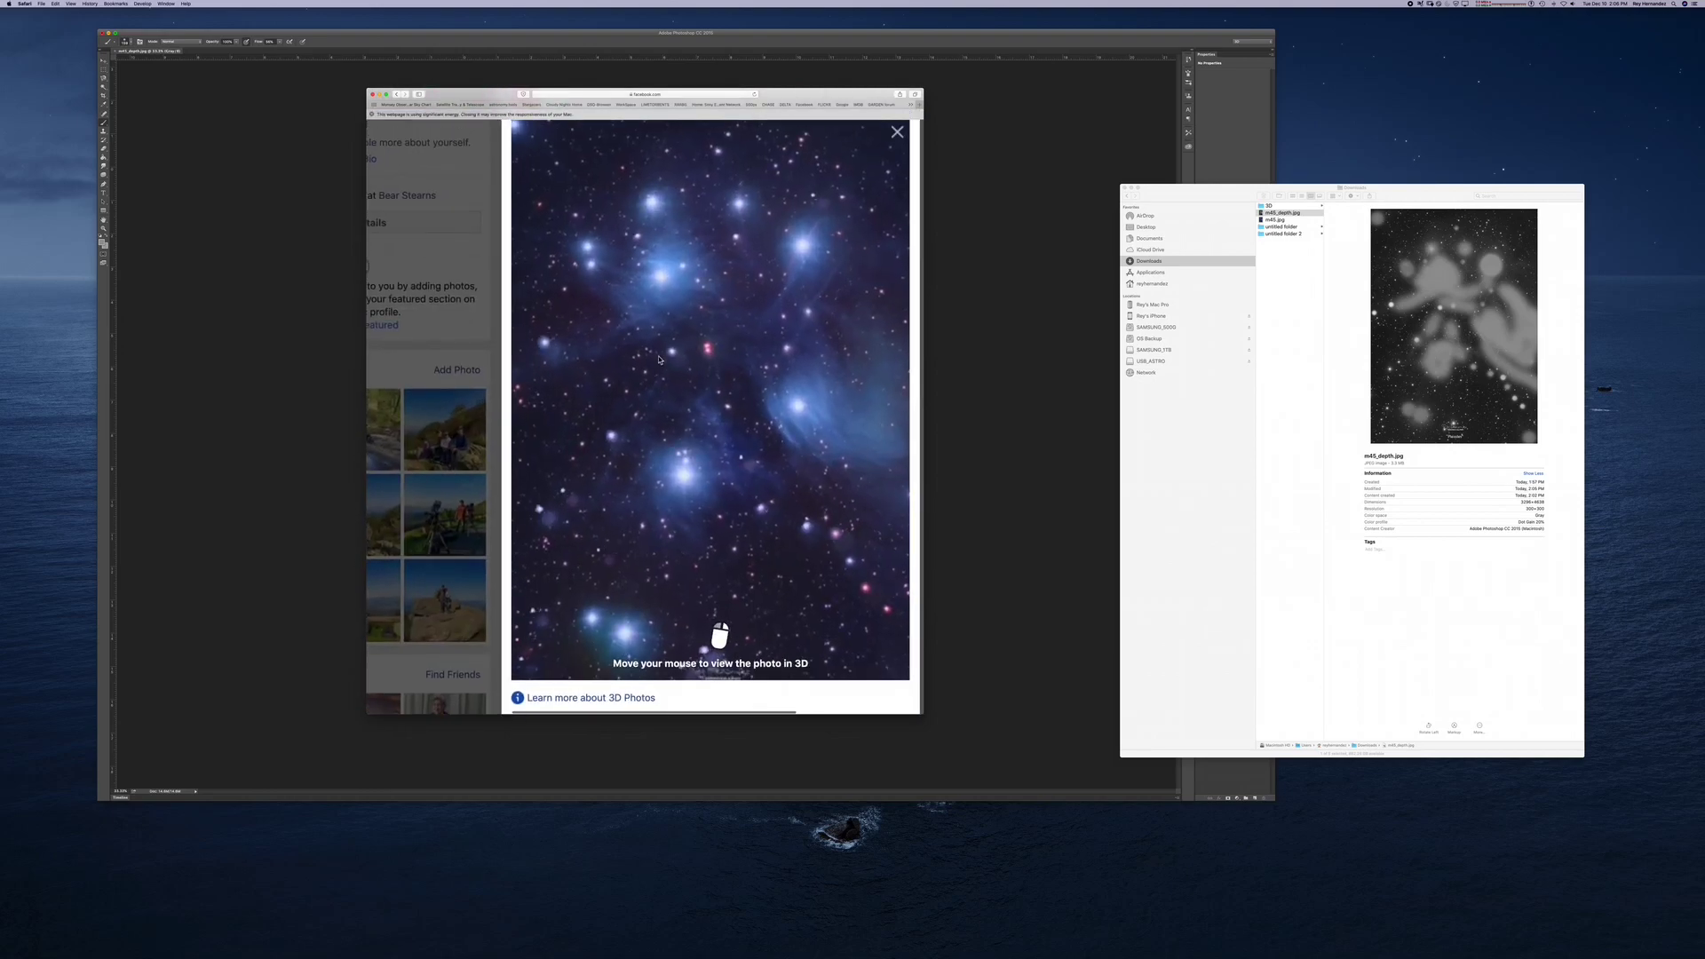